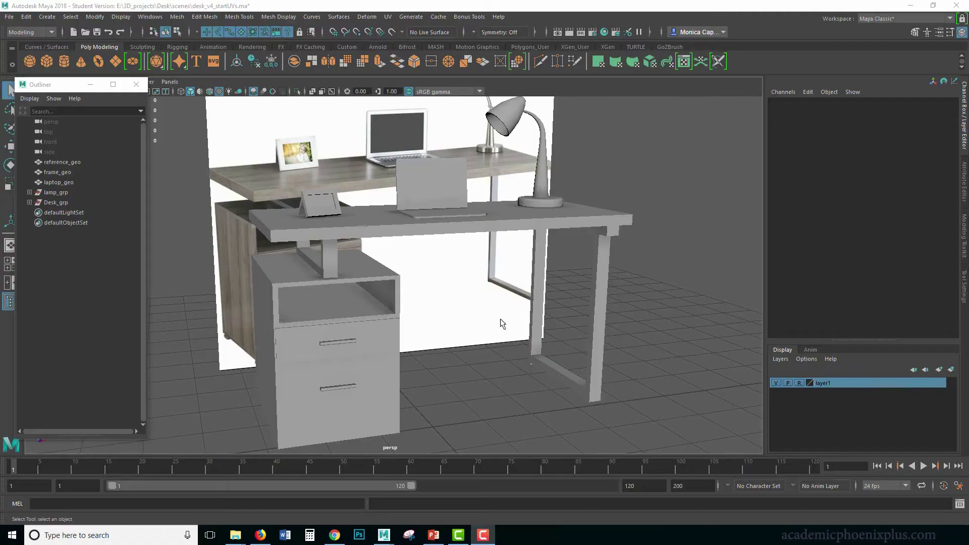
# Examine the desk, drawers, laptop, frame and lamp models from several angles against the reference image.
pyautogui.moveTo(458, 335)
pyautogui.keyDown('alt'); pyautogui.mouseDown()
pyautogui.moveTo(488, 340)
pyautogui.moveTo(448, 339)
pyautogui.moveTo(447, 328)
pyautogui.mouseUp(); pyautogui.keyUp('alt')
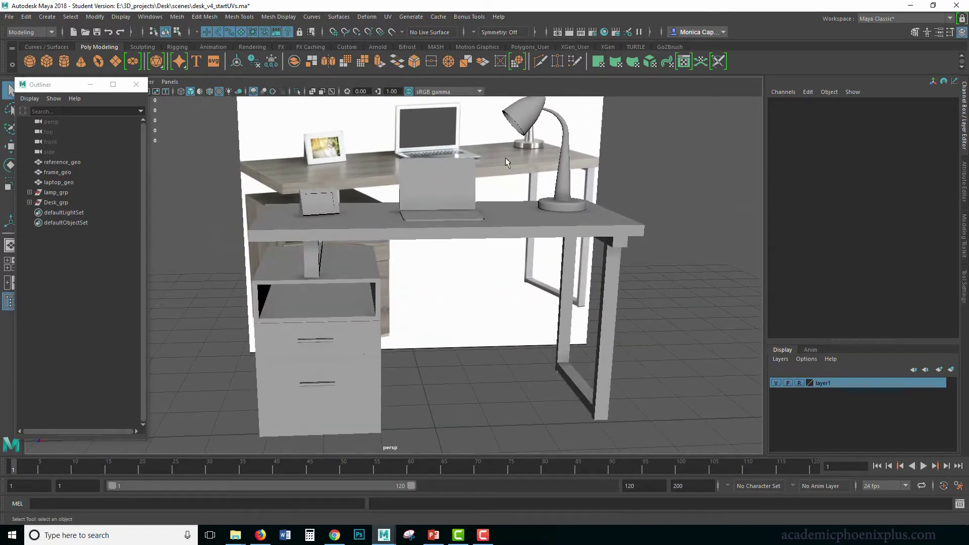
pyautogui.keyDown('alt'); pyautogui.moveTo(409, 214); pyautogui.dragTo(391, 227); pyautogui.keyUp('alt')
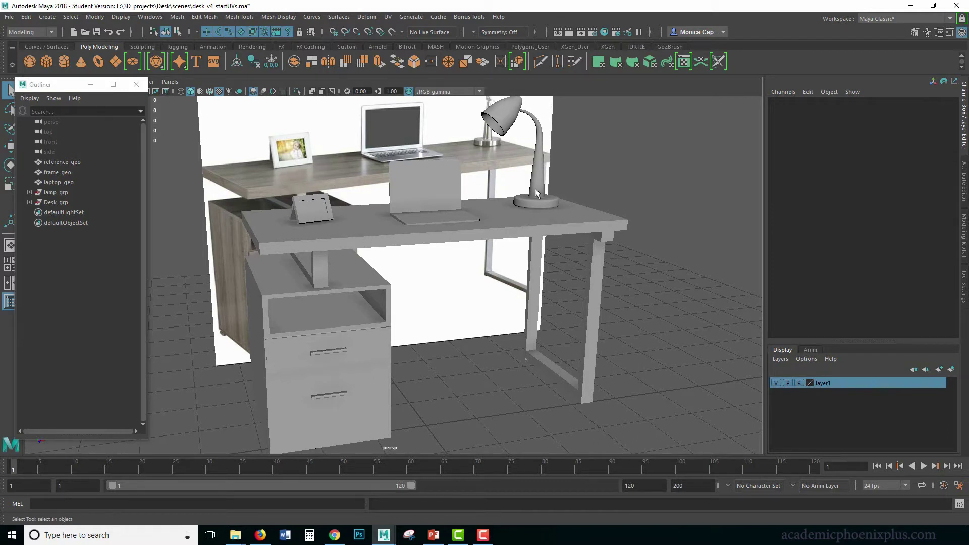
pyautogui.keyDown('alt'); pyautogui.moveTo(483, 238); pyautogui.dragTo(505, 193, button='middle'); pyautogui.keyUp('alt')
pyautogui.moveTo(504, 193)
pyautogui.keyDown('alt'); pyautogui.mouseDown()
pyautogui.moveTo(464, 199)
pyautogui.moveTo(510, 194)
pyautogui.mouseUp(); pyautogui.keyUp('alt')
pyautogui.keyDown('alt'); pyautogui.moveTo(510, 195); pyautogui.dragTo(517, 194, button='middle'); pyautogui.keyUp('alt')
pyautogui.keyDown('alt'); pyautogui.moveTo(518, 195); pyautogui.dragTo(591, 228); pyautogui.keyUp('alt')
pyautogui.click(635, 215)
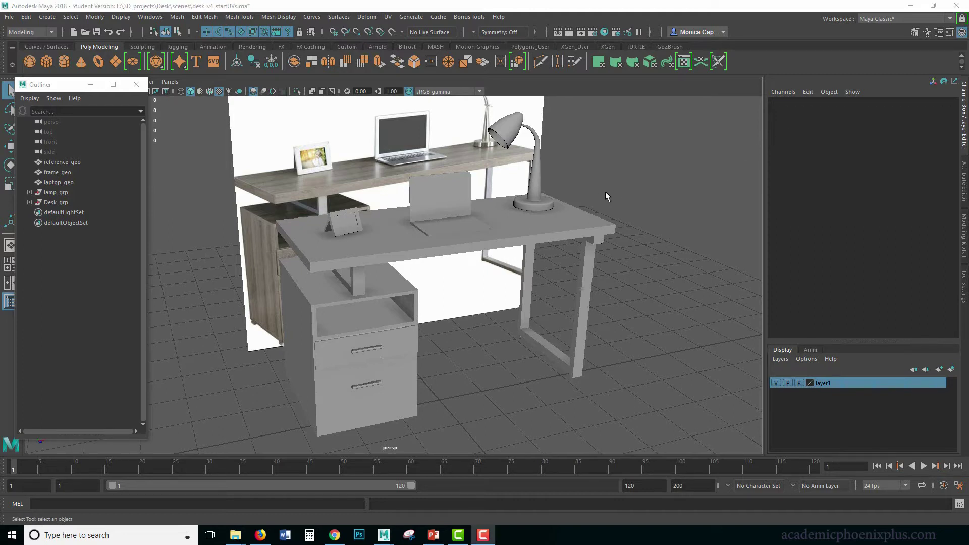
pyautogui.keyDown('alt'); pyautogui.moveTo(562, 198); pyautogui.dragTo(540, 199); pyautogui.keyUp('alt')
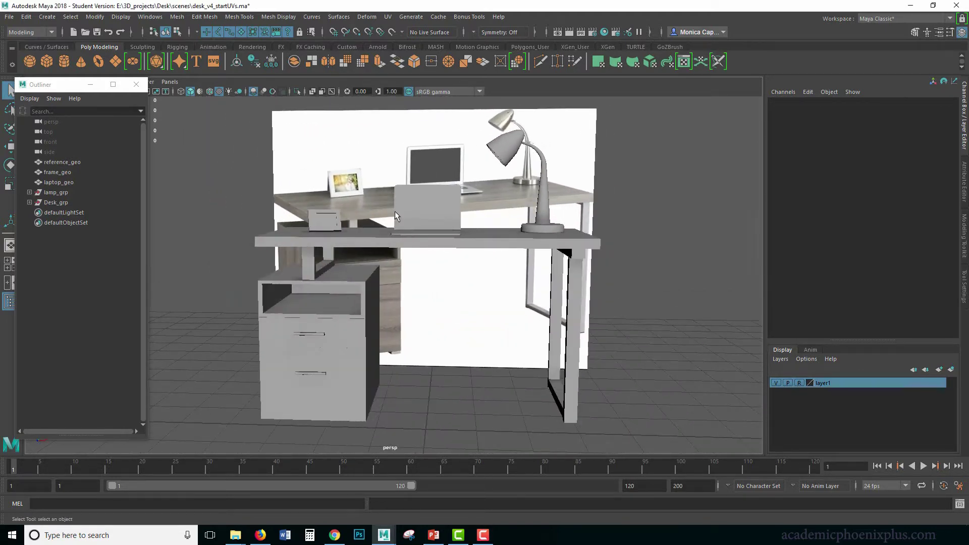
pyautogui.keyDown('alt'); pyautogui.moveTo(395, 211); pyautogui.dragTo(316, 196); pyautogui.keyUp('alt')
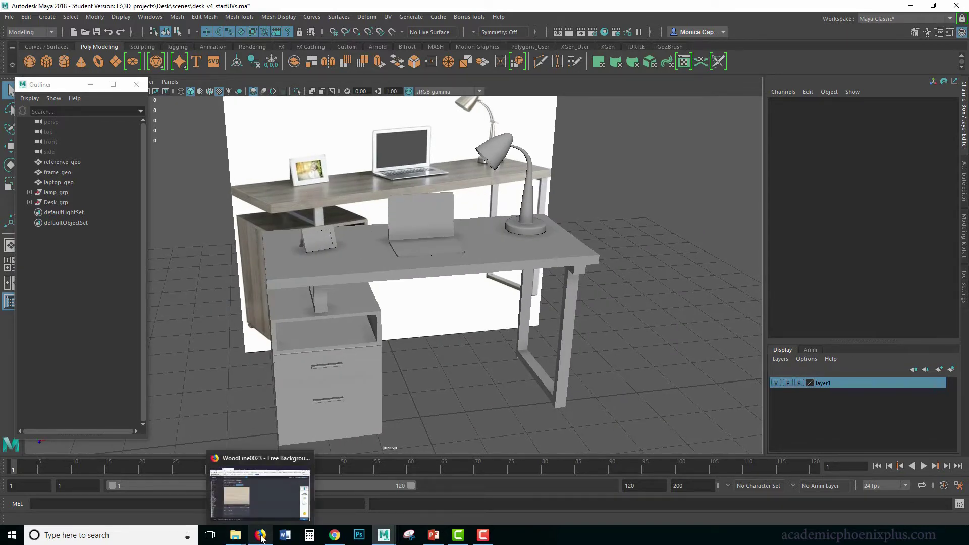
# Switch to Firefox and review the WoodFine0023 texture page on textures.com, including its name and download sizes.
pyautogui.click(260, 495)
pyautogui.moveTo(472, 2); pyautogui.dragTo(472, 38)
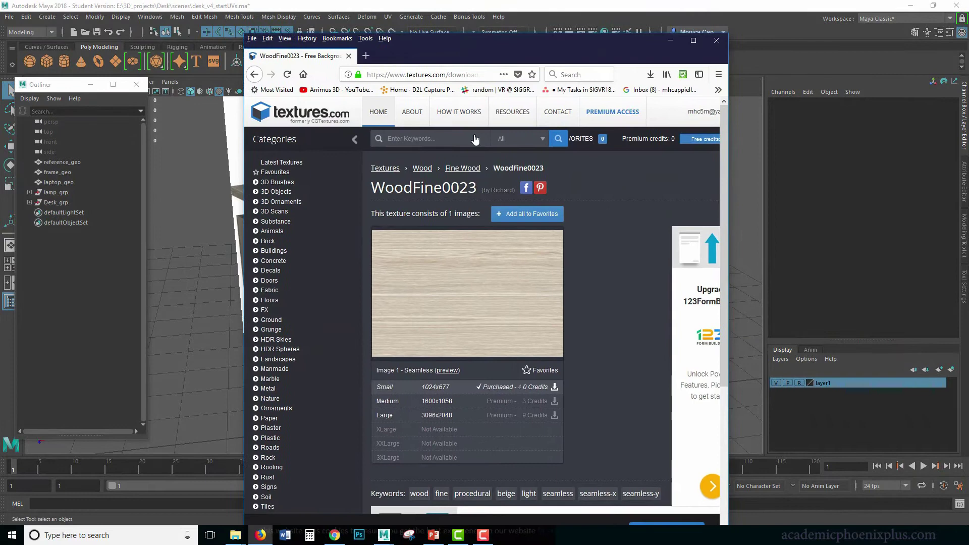
pyautogui.moveTo(373, 187); pyautogui.dragTo(467, 185)
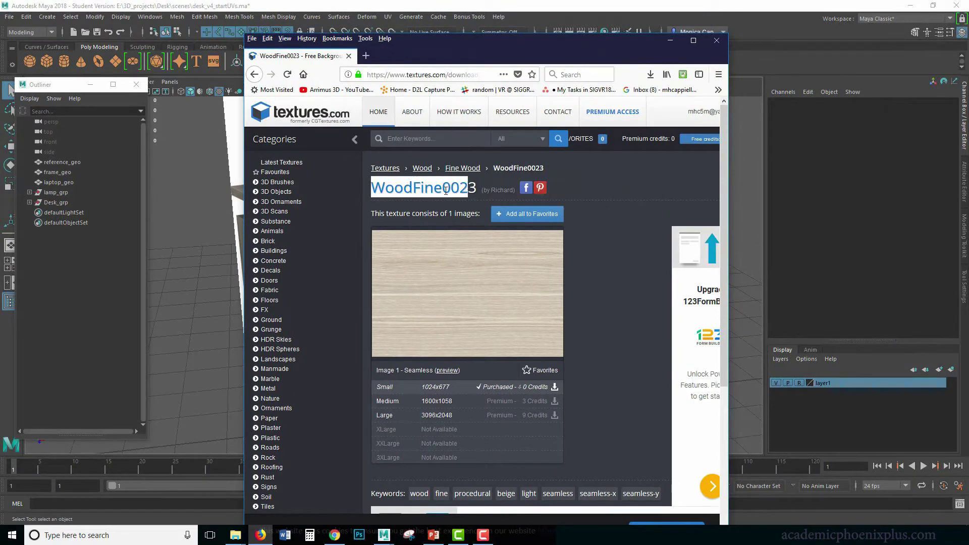
pyautogui.click(445, 190)
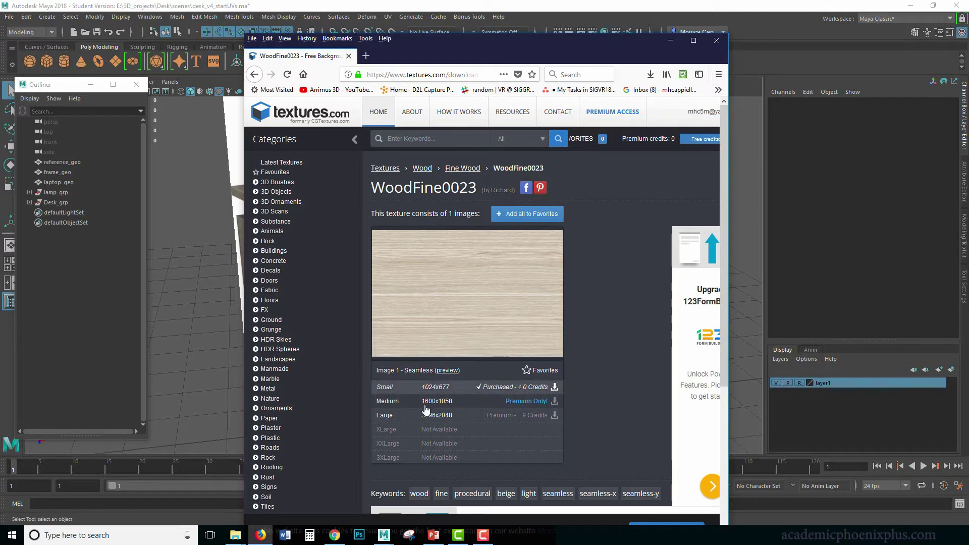
pyautogui.click(670, 40)
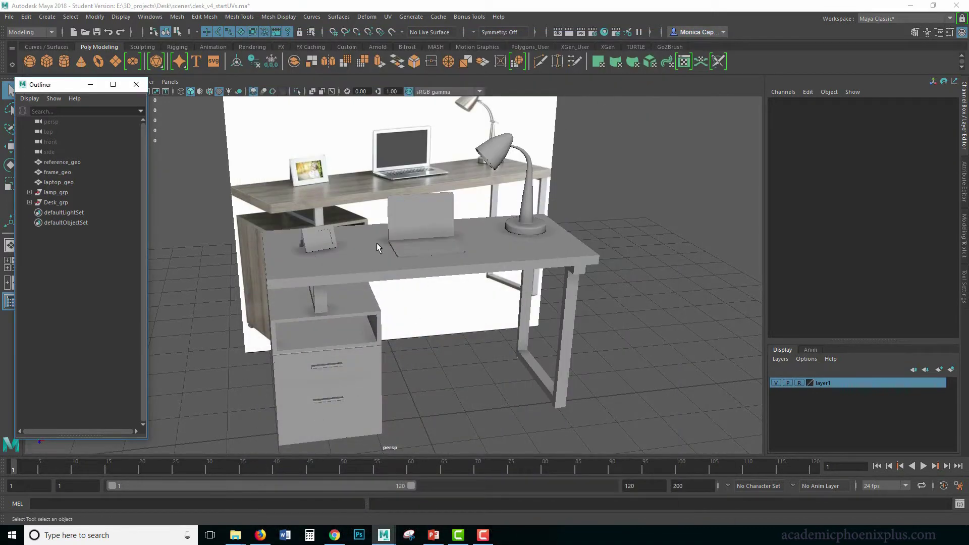
# In File Explorer, preview the TexturesCom_WoodFine0023_seamless_S image from the Desk project's images folder, then move the folder window out of the way.
pyautogui.click(235, 535)
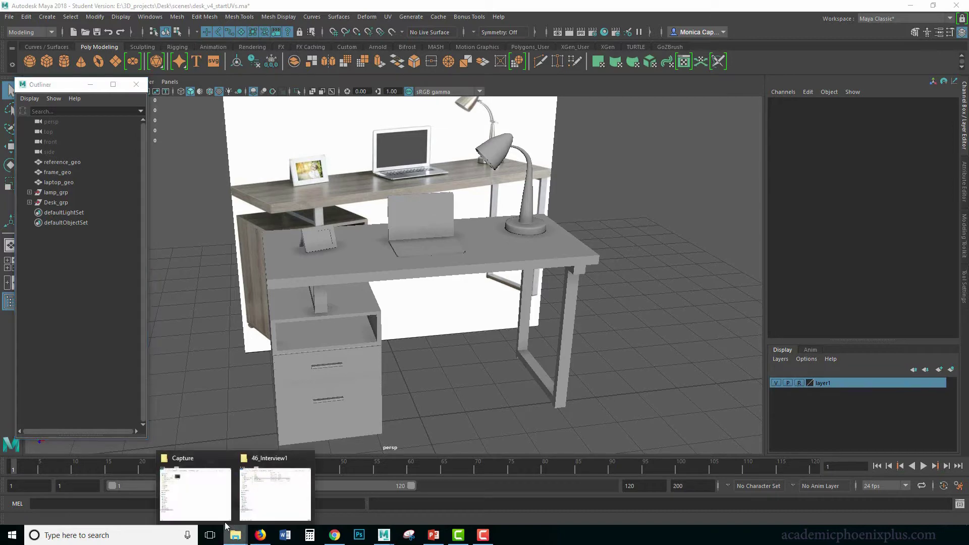
pyautogui.click(211, 511)
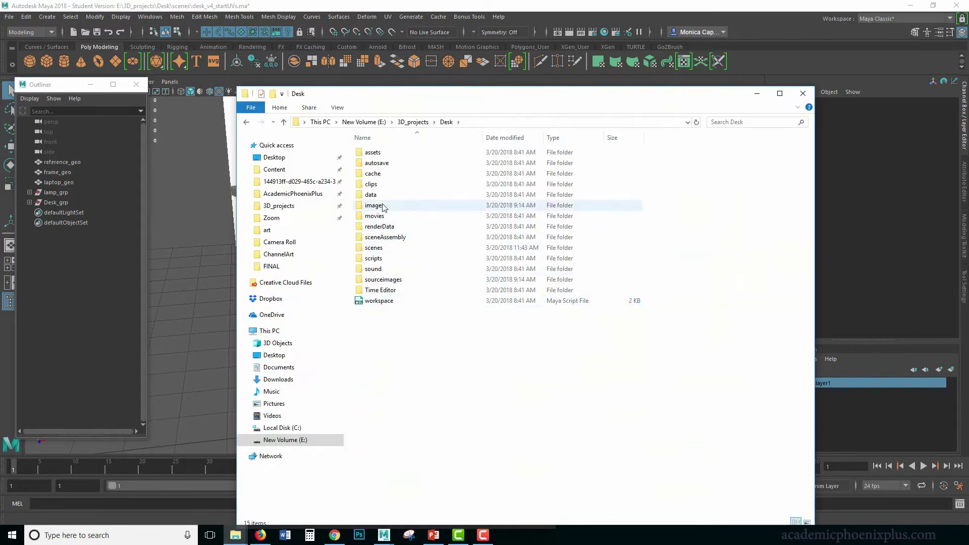
pyautogui.doubleClick(395, 208)
pyautogui.doubleClick(494, 167)
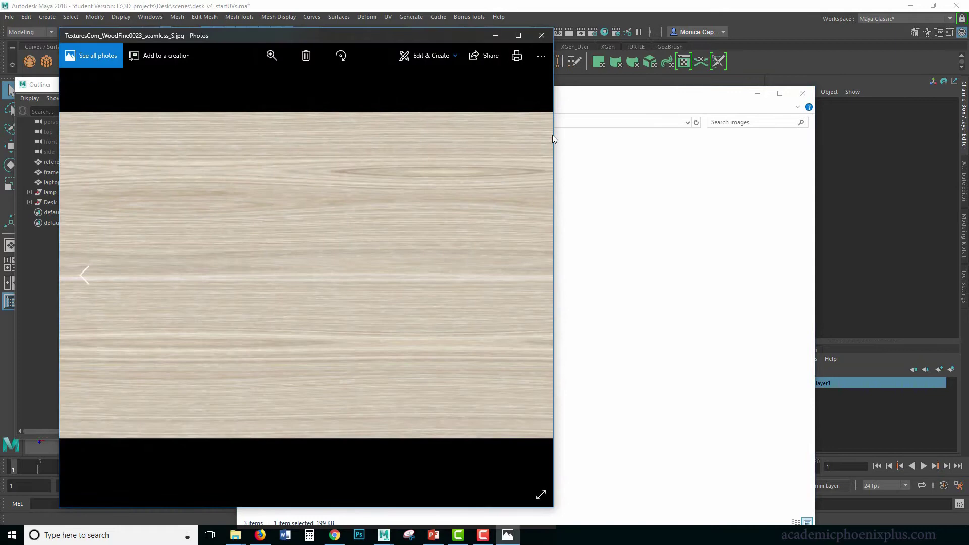
pyautogui.click(540, 36)
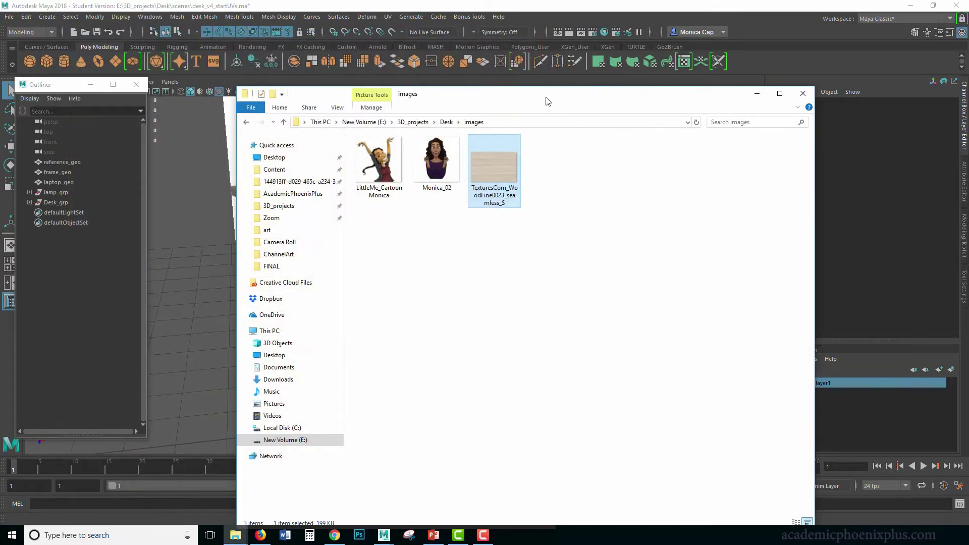
pyautogui.moveTo(545, 98); pyautogui.dragTo(968, 106)
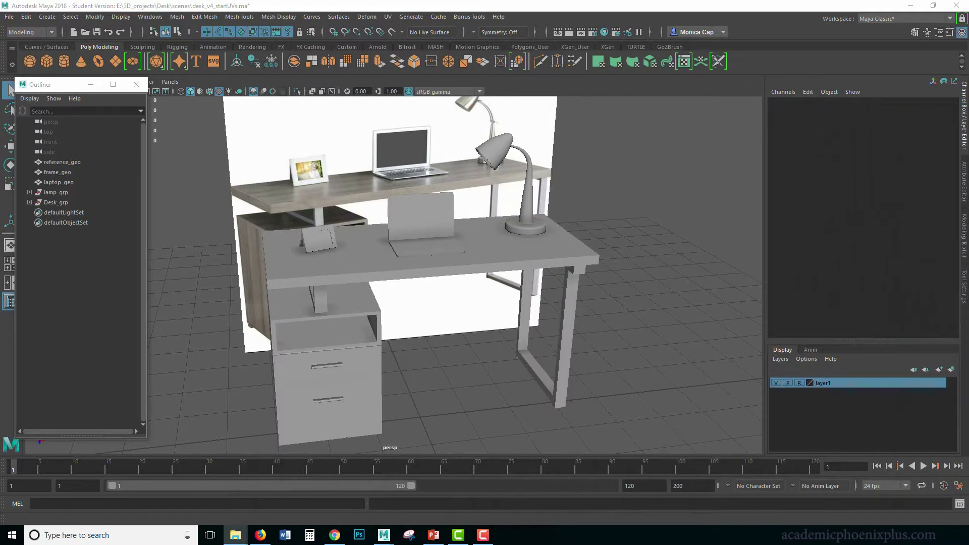
# Select the desk geometry and show its UV layout in the UV Editor.
pyautogui.click(557, 255)
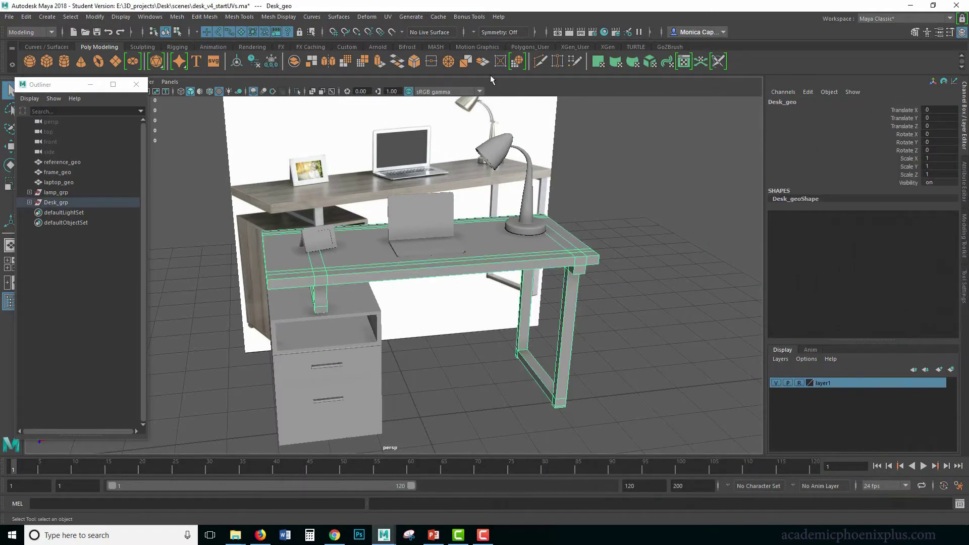
pyautogui.click(387, 17)
pyautogui.click(411, 35)
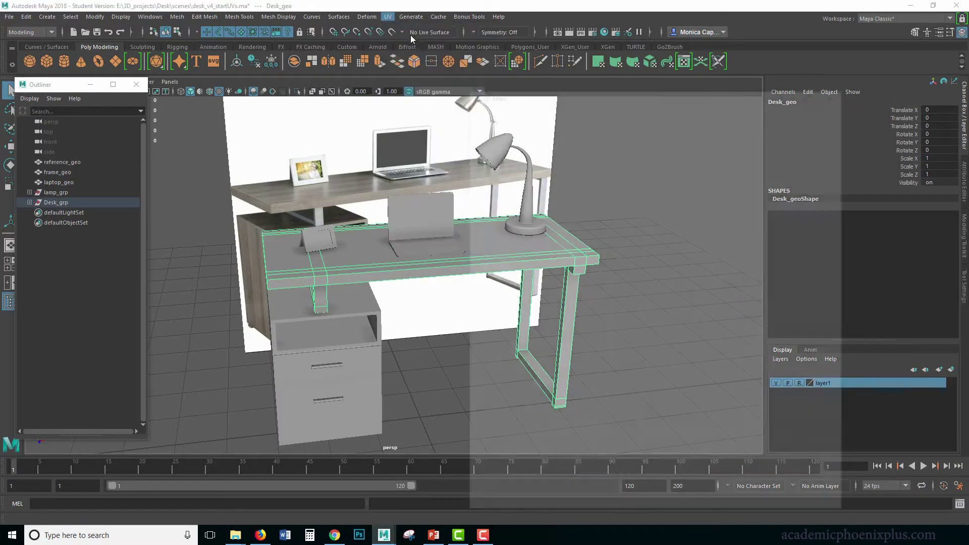
pyautogui.click(828, 98)
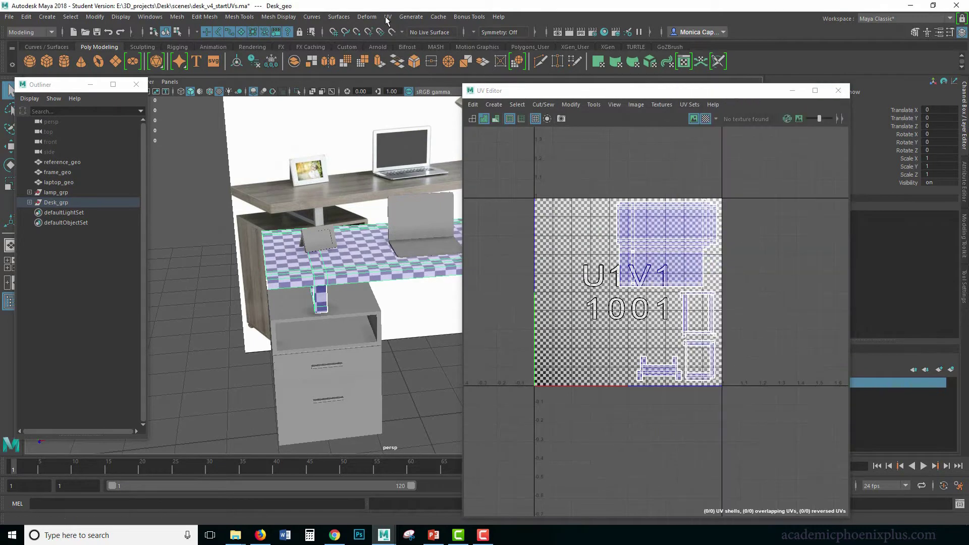
pyautogui.click(387, 17)
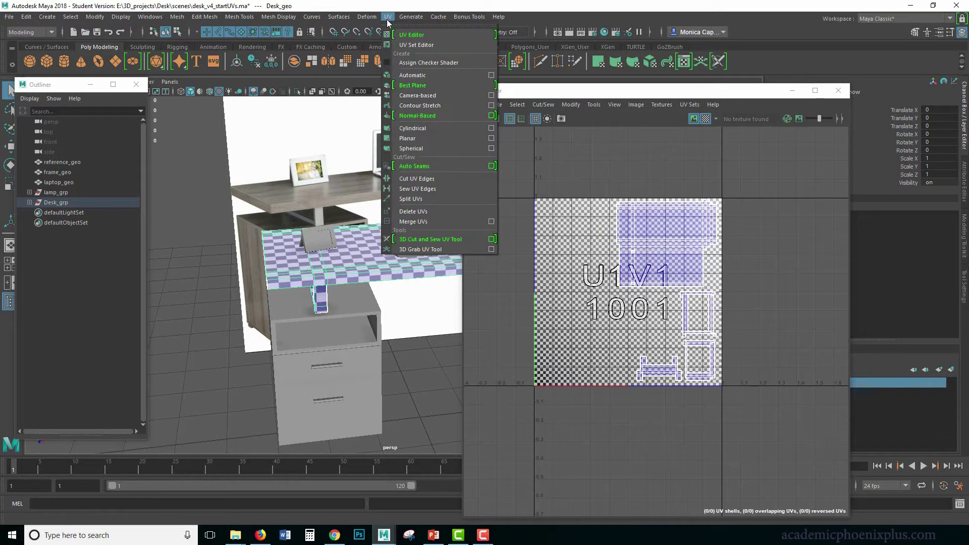
pyautogui.click(344, 266)
# Add the drawer unit and both drawer handles to the selection so their UVs display with the desk's.
pyautogui.click(367, 312)
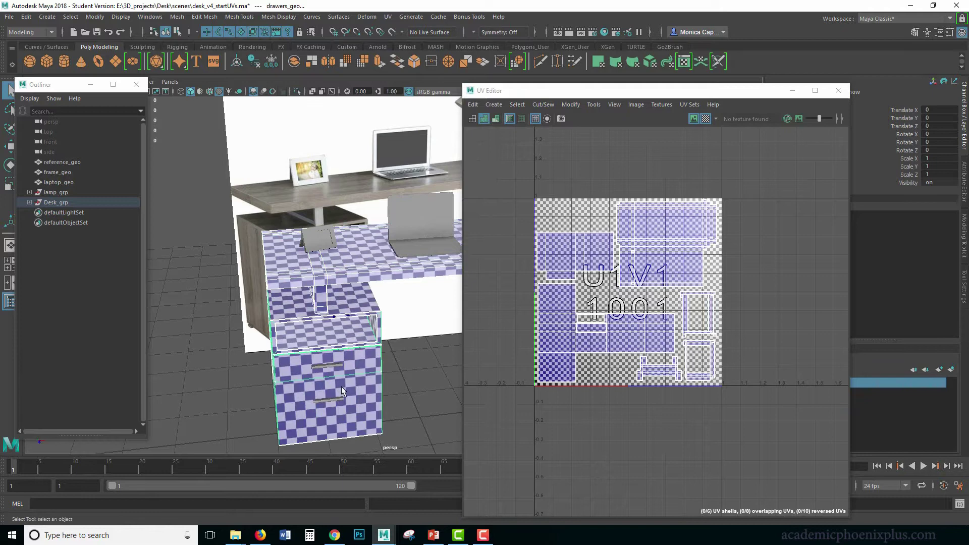
pyautogui.click(330, 365)
pyautogui.keyDown('shift'); pyautogui.click(332, 399); pyautogui.keyUp('shift')
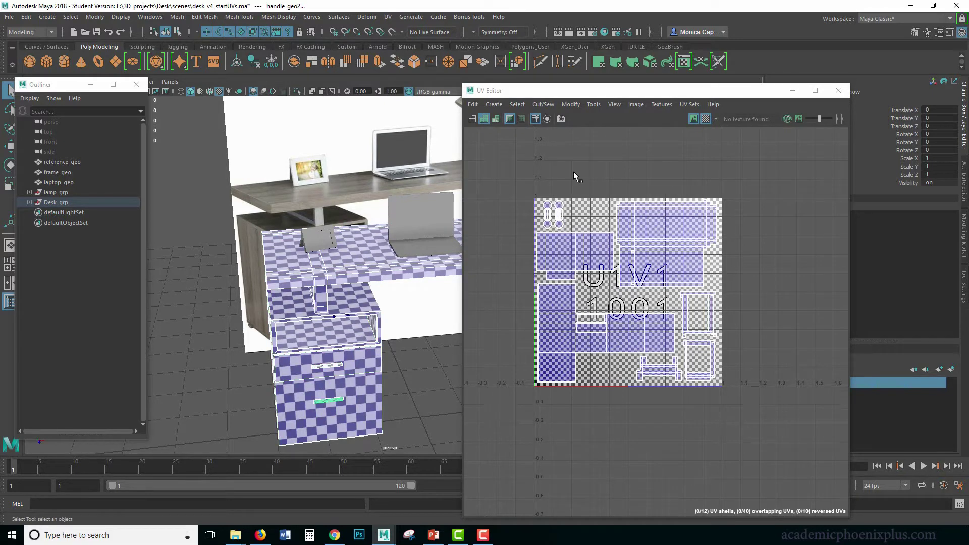
# Start a UV snapshot of the selected desk parts and set its output file to Desk_UVMap in E:\3D_projects\Desk\images.
pyautogui.click(636, 105)
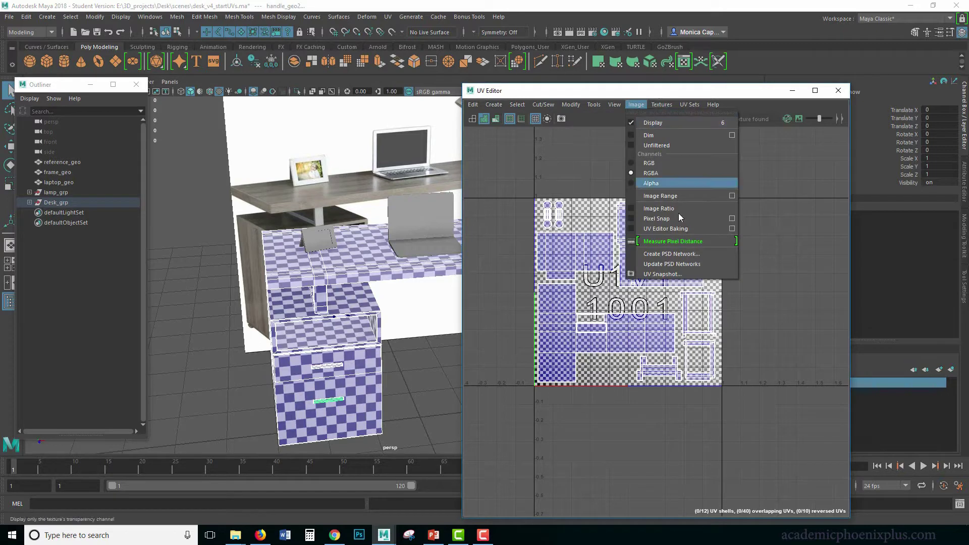
pyautogui.click(663, 274)
pyautogui.click(273, 204)
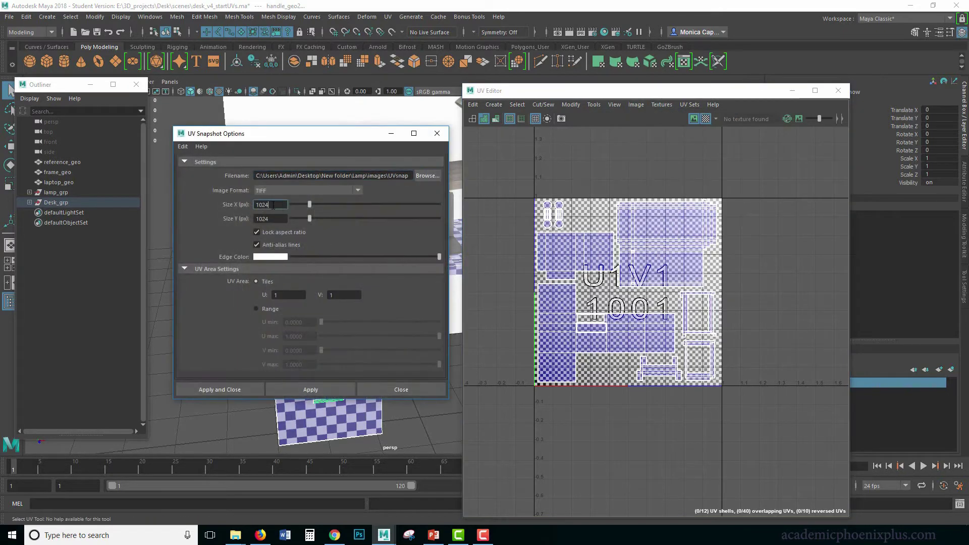
pyautogui.click(425, 175)
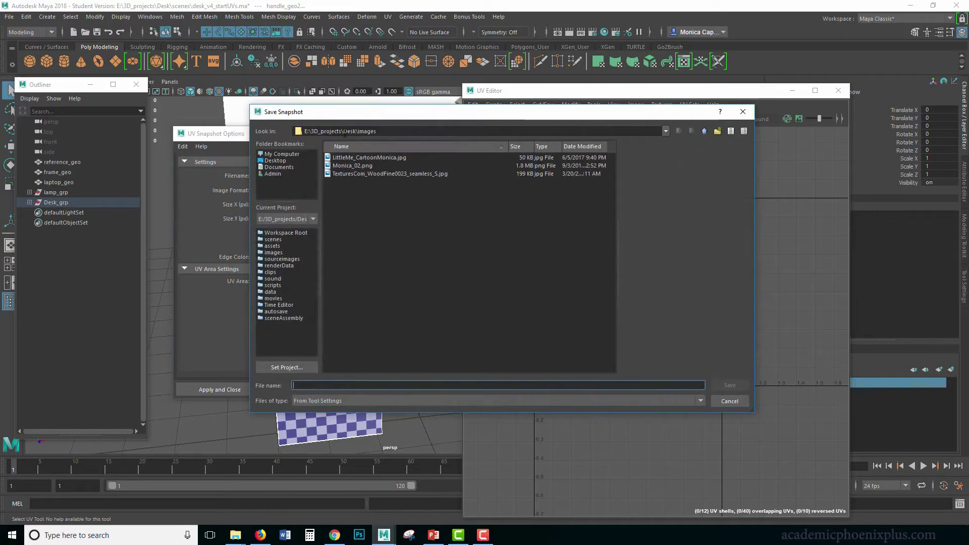
pyautogui.moveTo(342, 131); pyautogui.dragTo(408, 130)
pyautogui.click(321, 385)
pyautogui.write('Desk_UVMap')
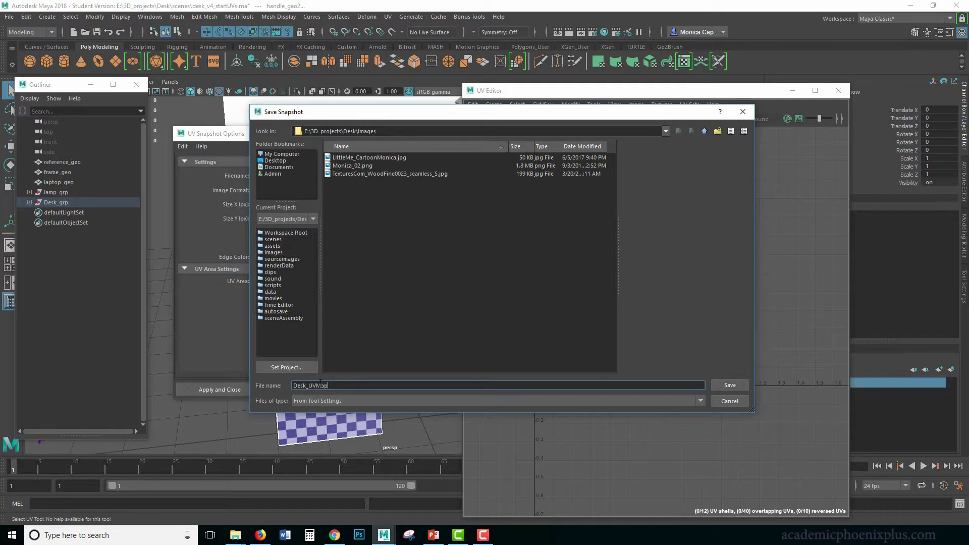
pyautogui.press('Return')
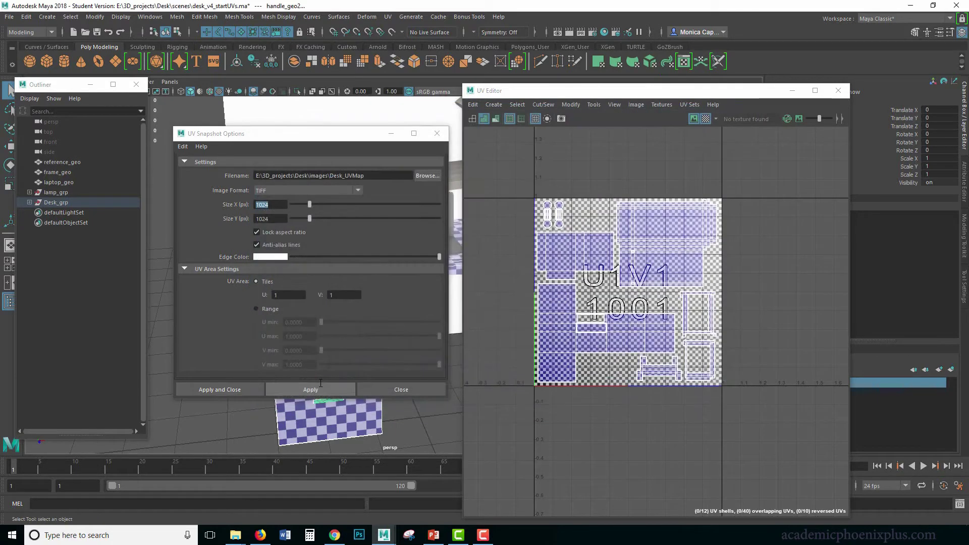
# Export the desk UV snapshot as a TIFF image at 1024 x 1024 pixels.
pyautogui.click(308, 190)
pyautogui.click(304, 190)
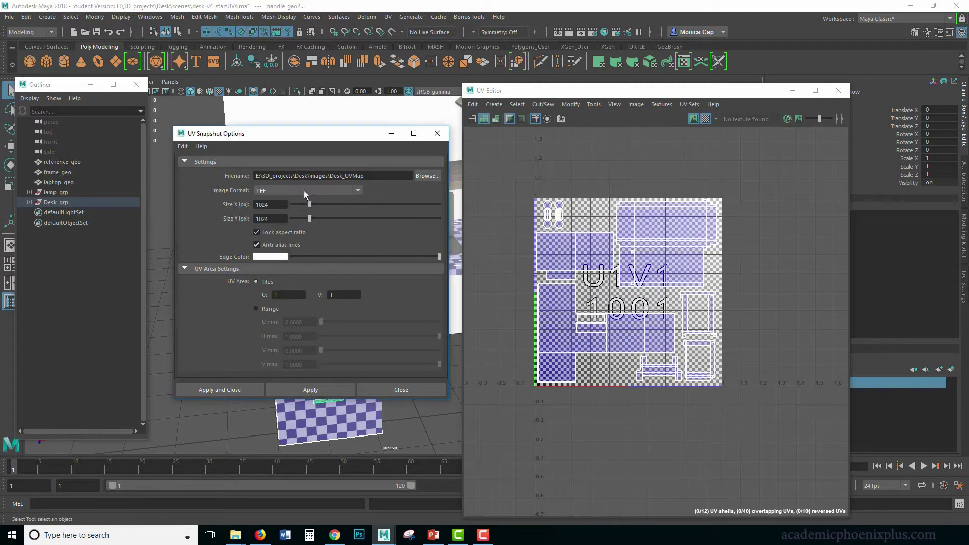
pyautogui.doubleClick(280, 203)
pyautogui.click(232, 391)
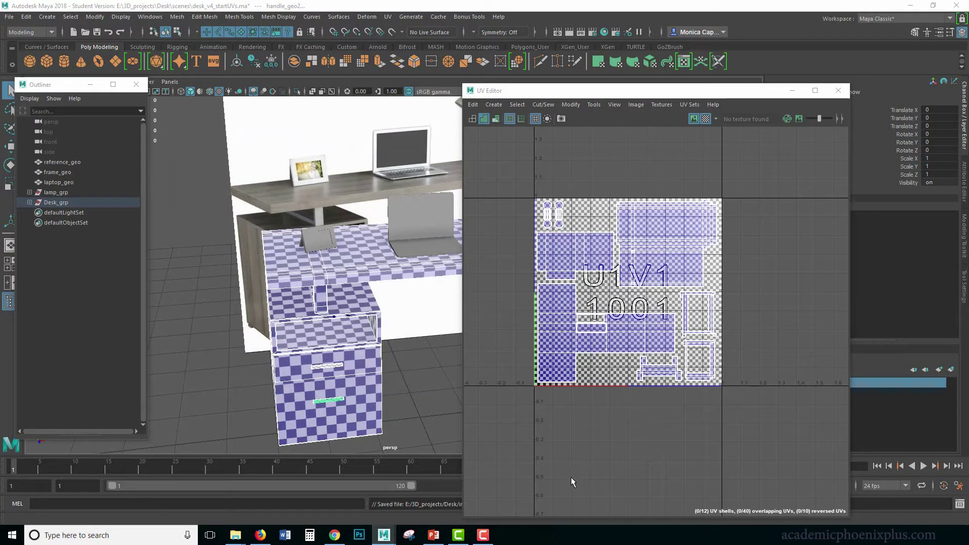
# Replace the selection with the picture frame, the laptop and the whole lamp group, keeping them visible beside the UV Editor.
pyautogui.click(182, 259)
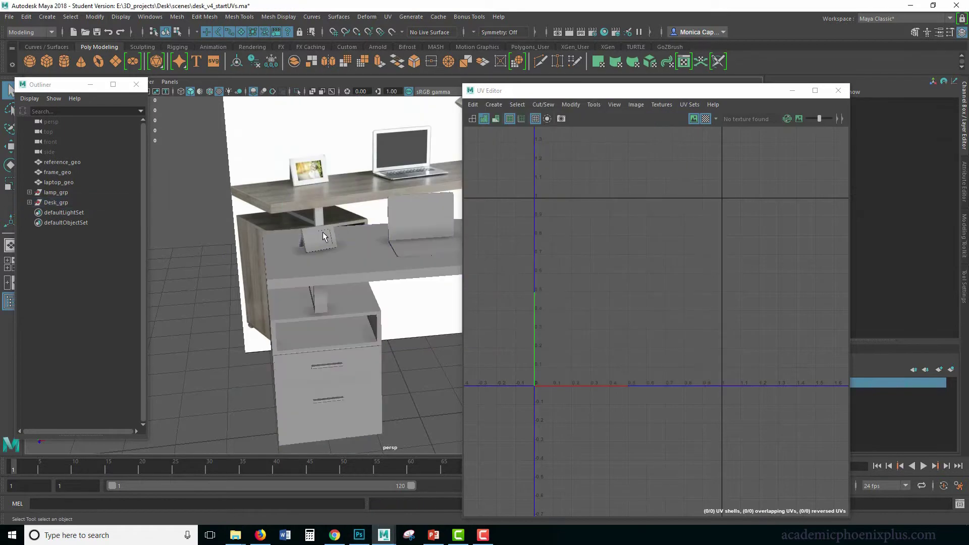
pyautogui.click(320, 236)
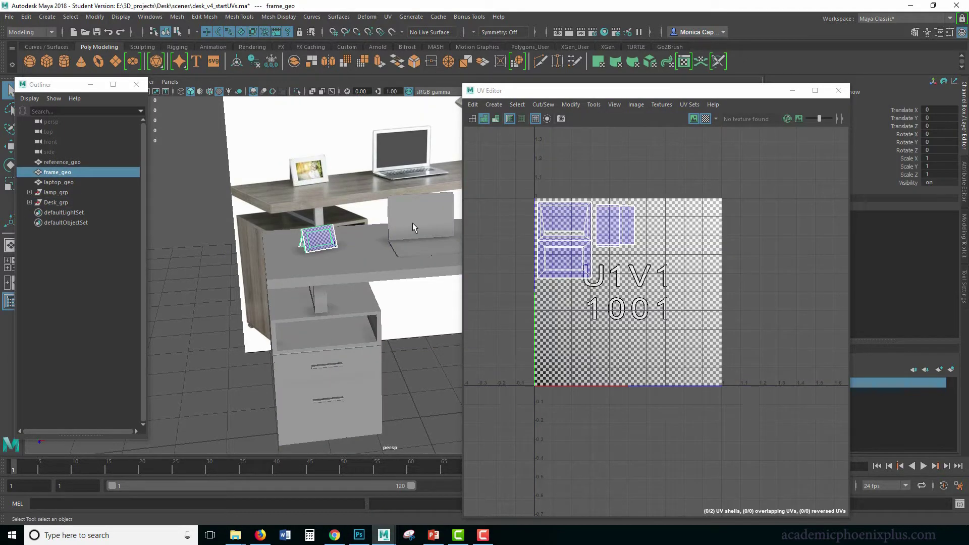
pyautogui.moveTo(678, 92); pyautogui.dragTo(792, 90)
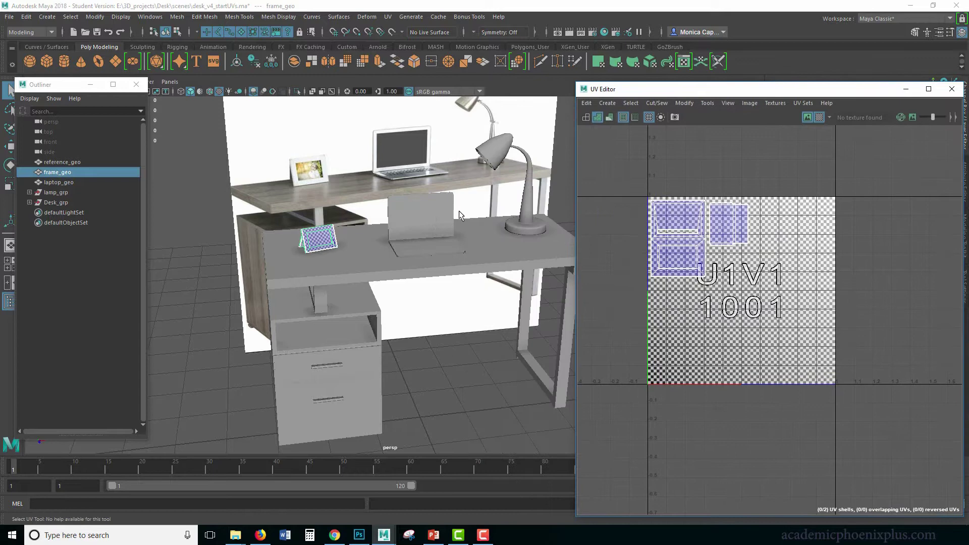
pyautogui.keyDown('shift'); pyautogui.click(442, 225); pyautogui.keyUp('shift')
pyautogui.keyDown('shift'); pyautogui.click(536, 229); pyautogui.keyUp('shift')
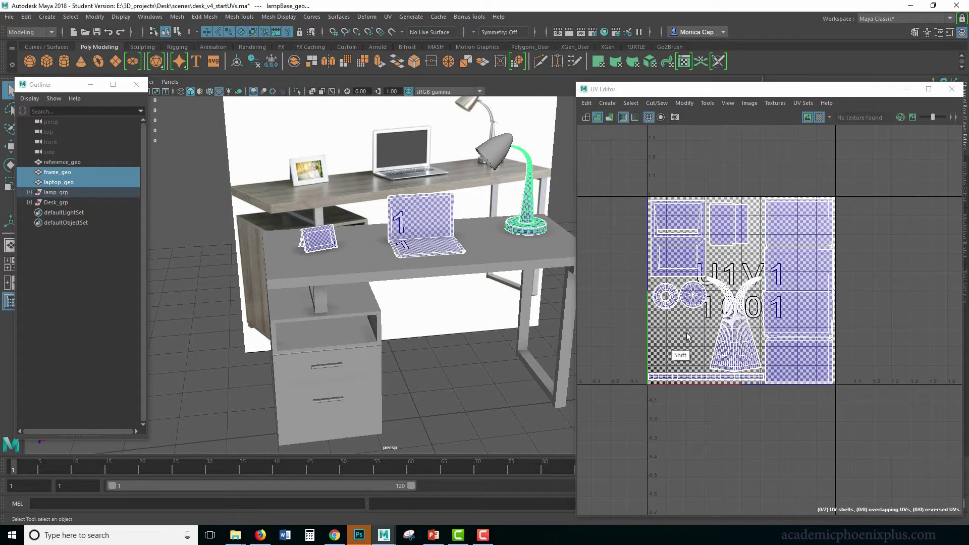
pyautogui.keyDown('shift'); pyautogui.click(523, 188); pyautogui.keyUp('shift')
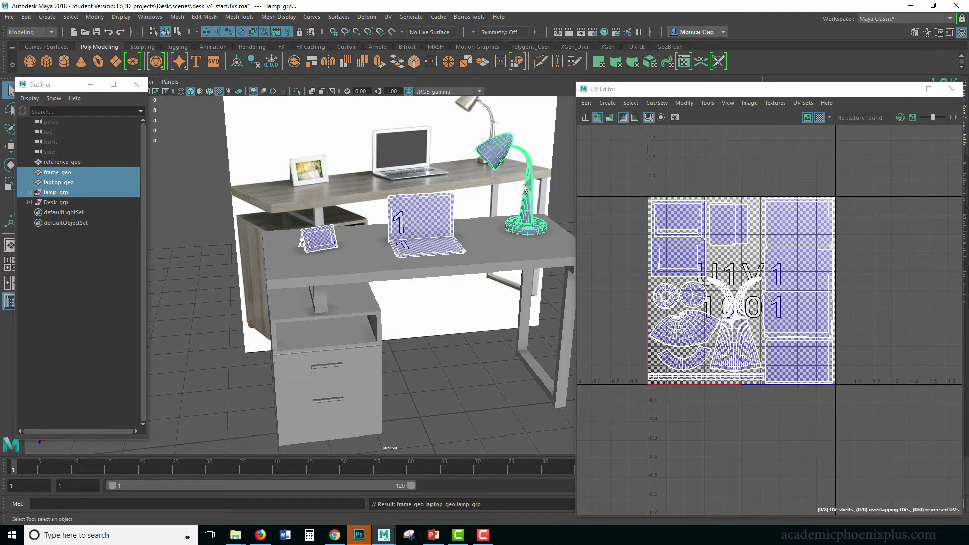
# Export a UV snapshot of the selected accessories as assets_UVSnap in E:\3D_projects\Desk\images, in TIFF format at 1024 x 1024 pixels.
pyautogui.click(750, 103)
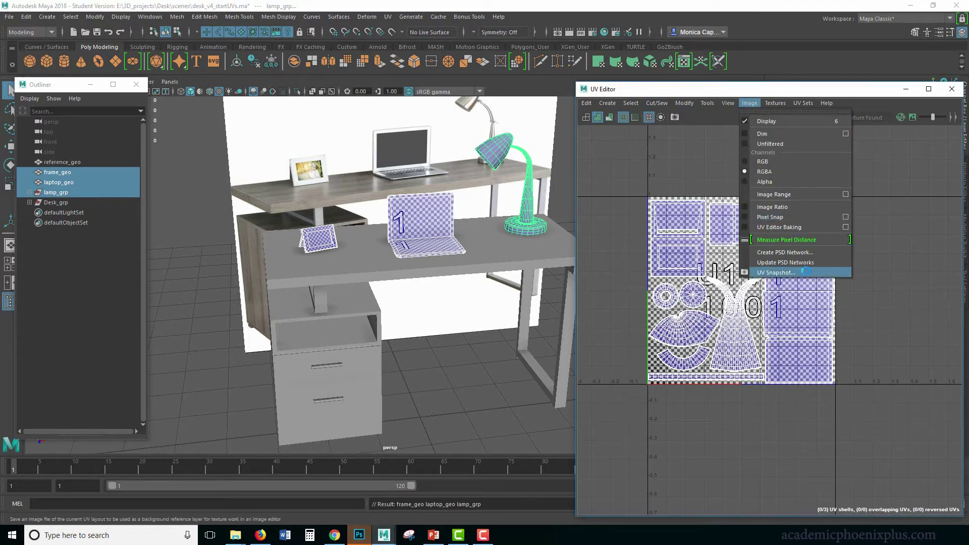
pyautogui.click(777, 272)
pyautogui.doubleClick(336, 176)
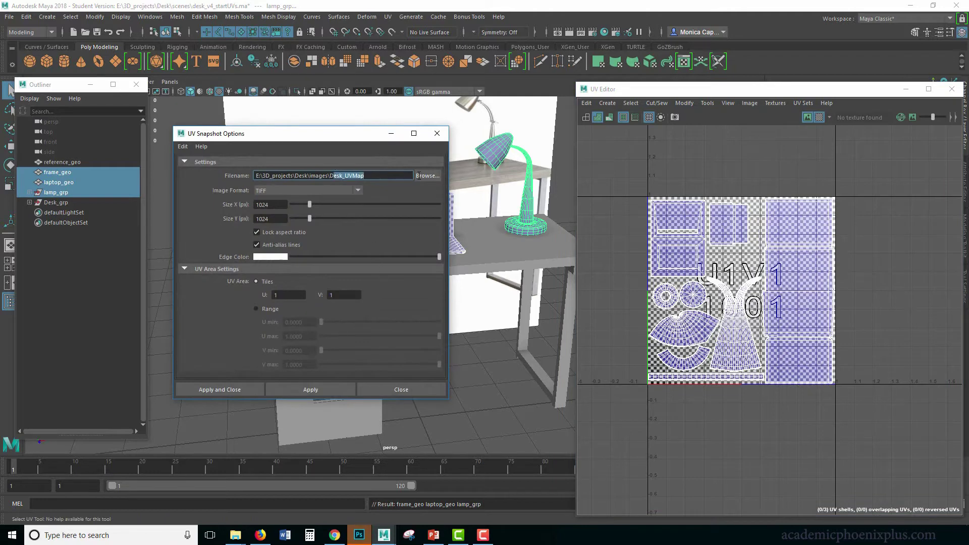
pyautogui.write('asse')
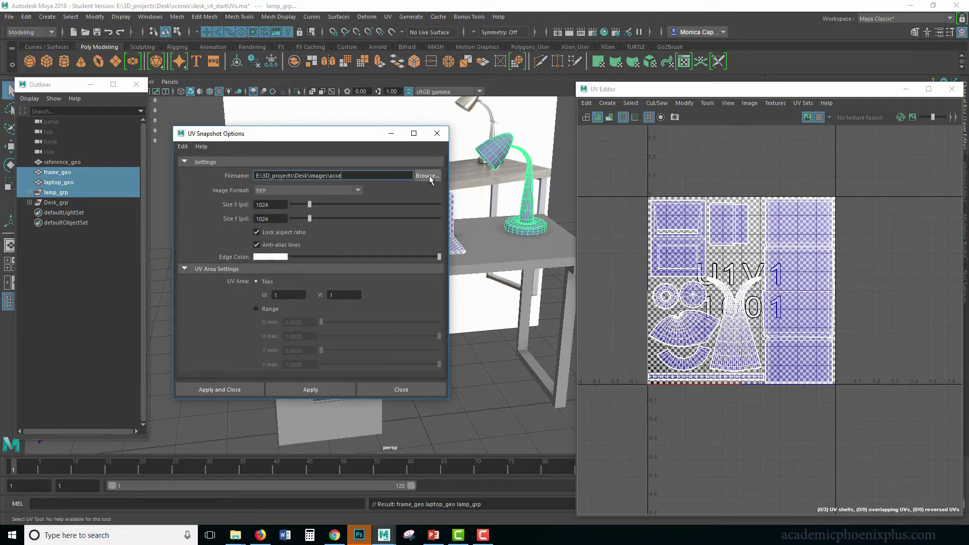
pyautogui.write('ts_UVMap')
pyautogui.press('BackSpace')
pyautogui.press('BackSpace')
pyautogui.press('BackSpace')
pyautogui.write('Snap')
pyautogui.click(209, 391)
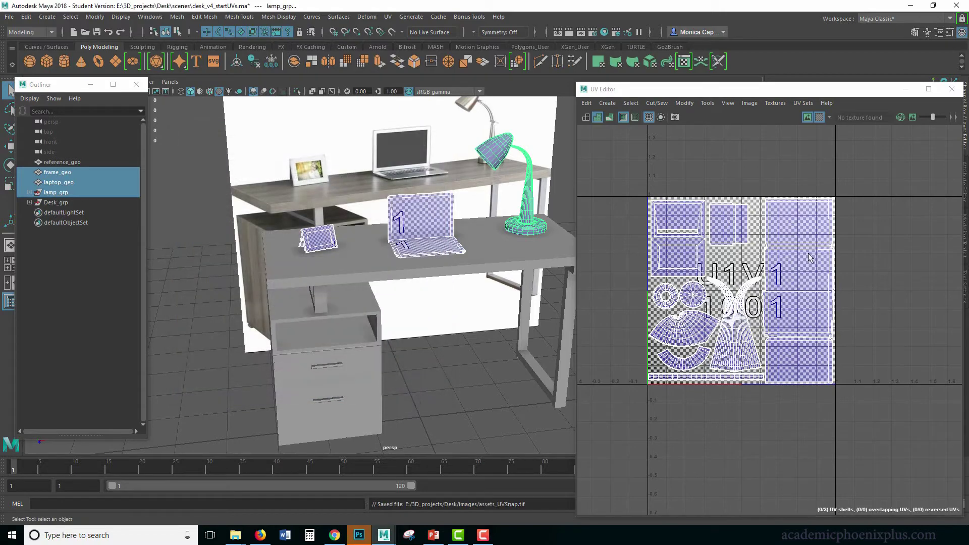
# Switch to Photoshop with the exported UV snapshots open and delete the alpha channel from Desk_UVMap.tif.
pyautogui.click(359, 535)
pyautogui.click(19, 25)
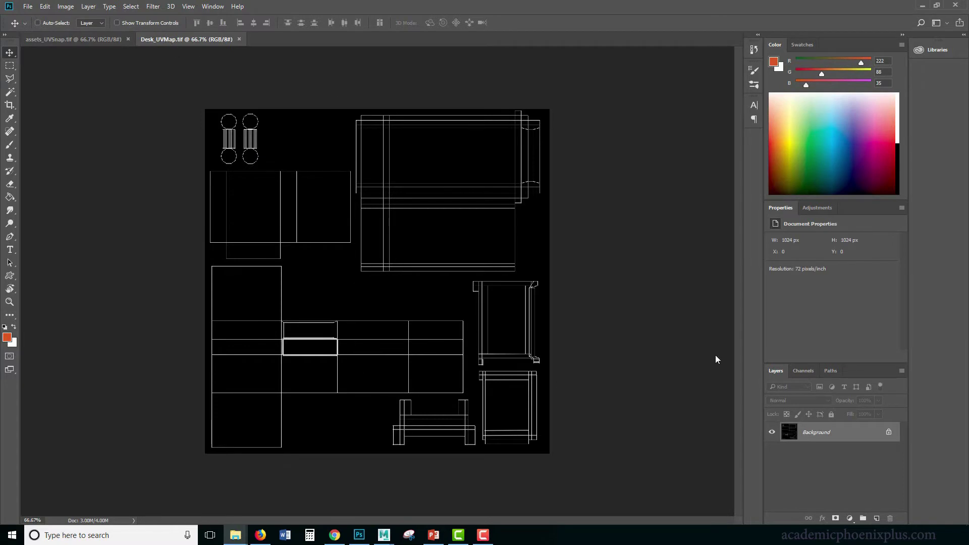
pyautogui.click(804, 371)
pyautogui.moveTo(832, 463); pyautogui.dragTo(890, 516)
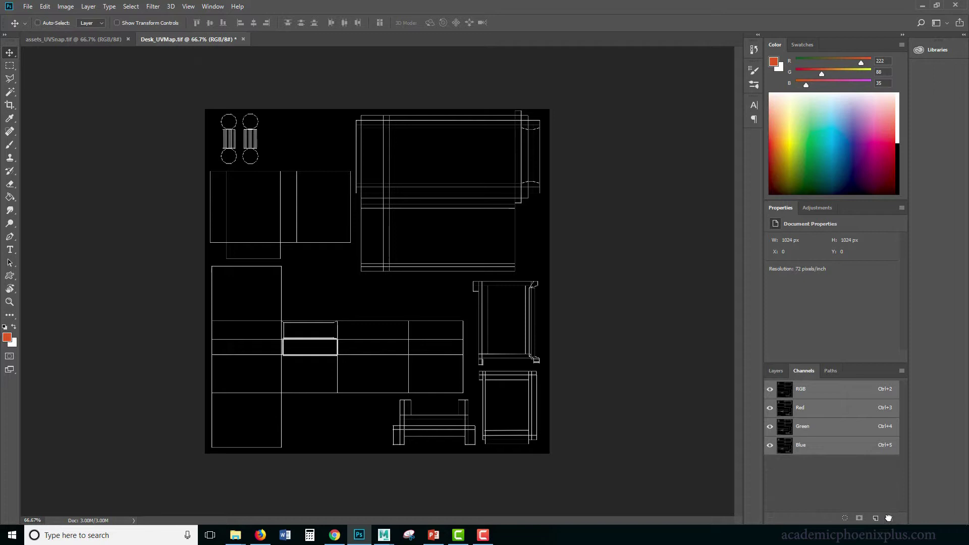
# Convert the locked Background of Desk_UVMap.tif into a regular layer named UVsnap.
pyautogui.click(777, 371)
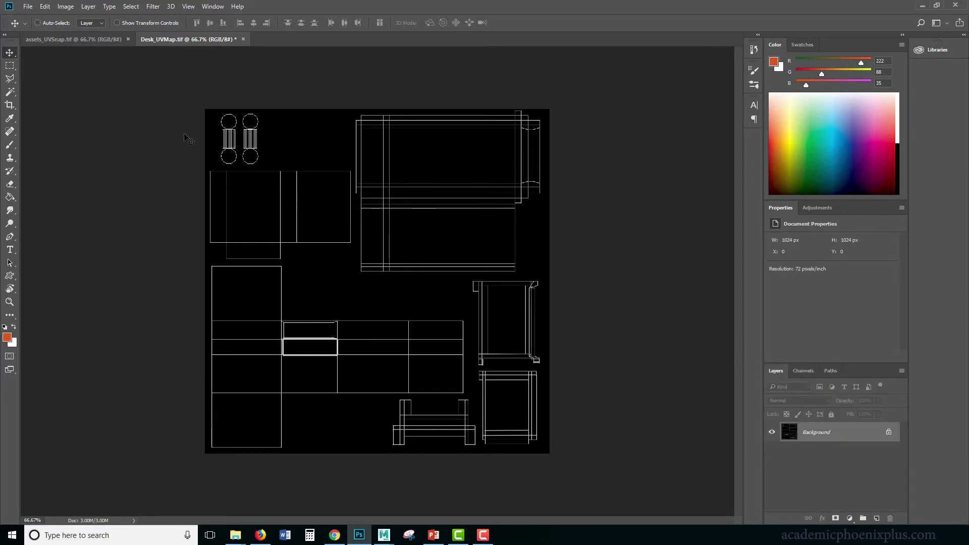
pyautogui.doubleClick(817, 437)
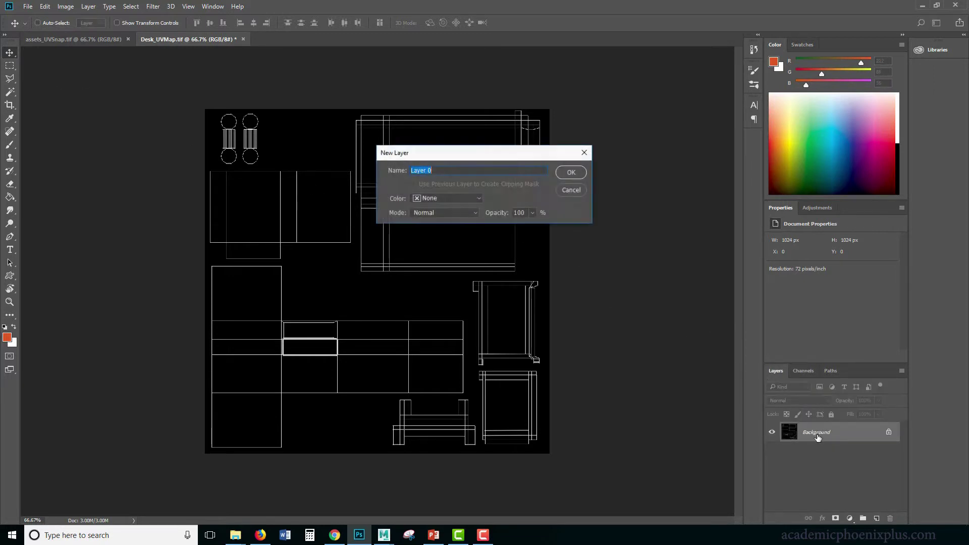
pyautogui.write('UVsna')
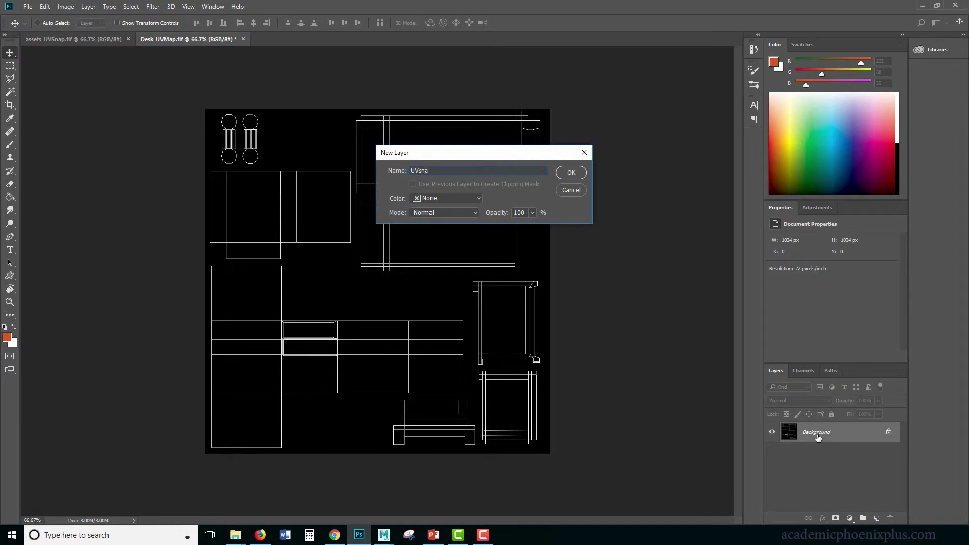
pyautogui.write('p')
pyautogui.press('Return')
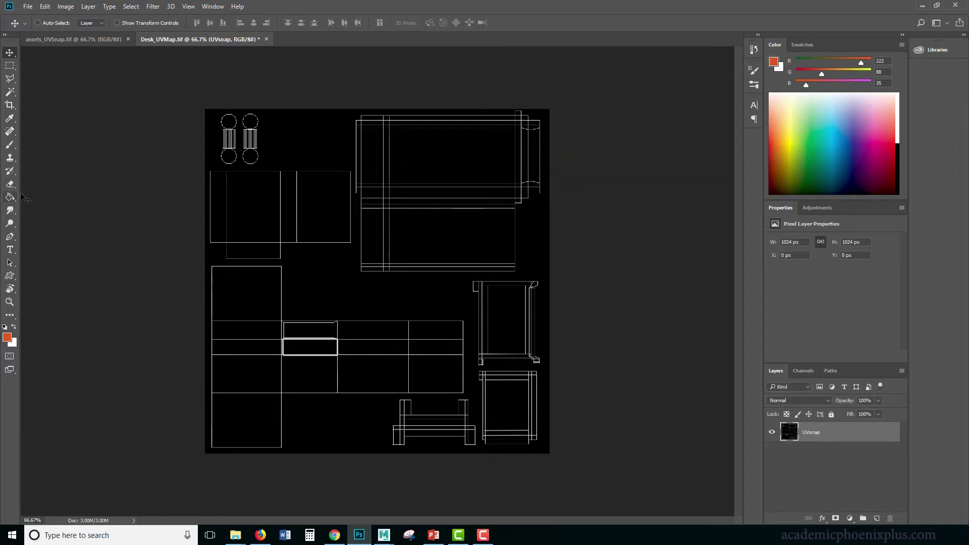
# Select the empty black area around the desk UV shells with the Magic Wand and contract the selection away from the shells.
pyautogui.click(10, 91)
pyautogui.click(309, 138)
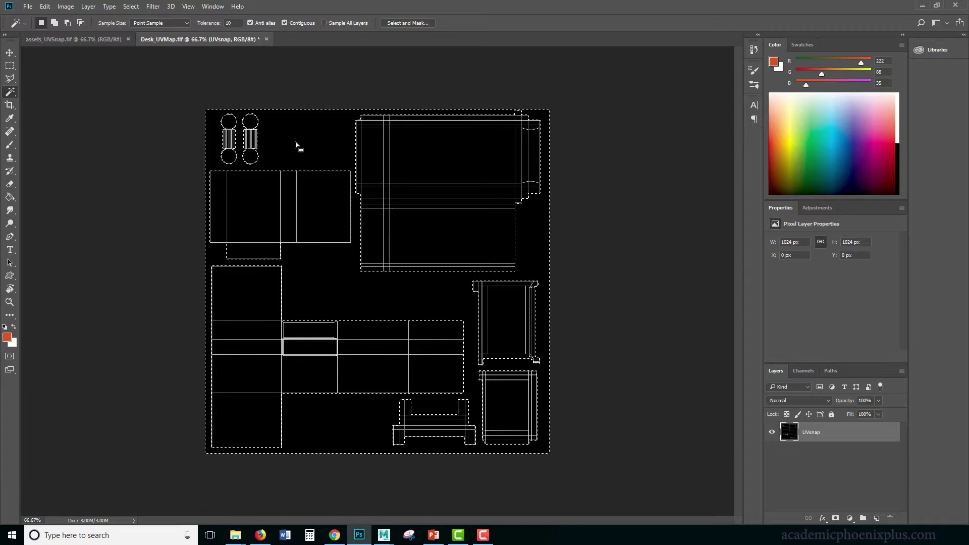
pyautogui.click(131, 6)
pyautogui.moveTo(194, 138)
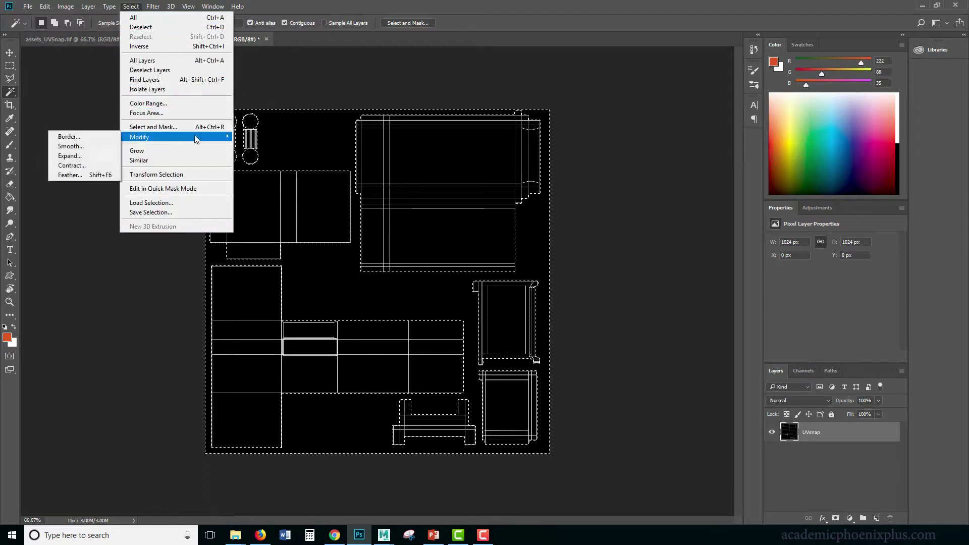
pyautogui.click(78, 166)
pyautogui.press('Return')
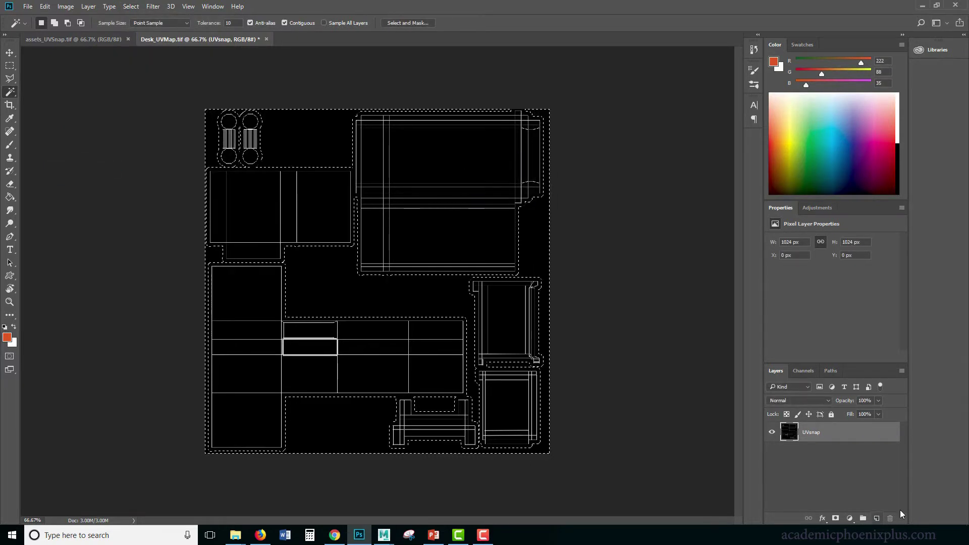
# Add a new layer and set the foreground colour to mid grey with hue 0, saturation 0 and brightness 50%.
pyautogui.click(876, 519)
pyautogui.click(8, 337)
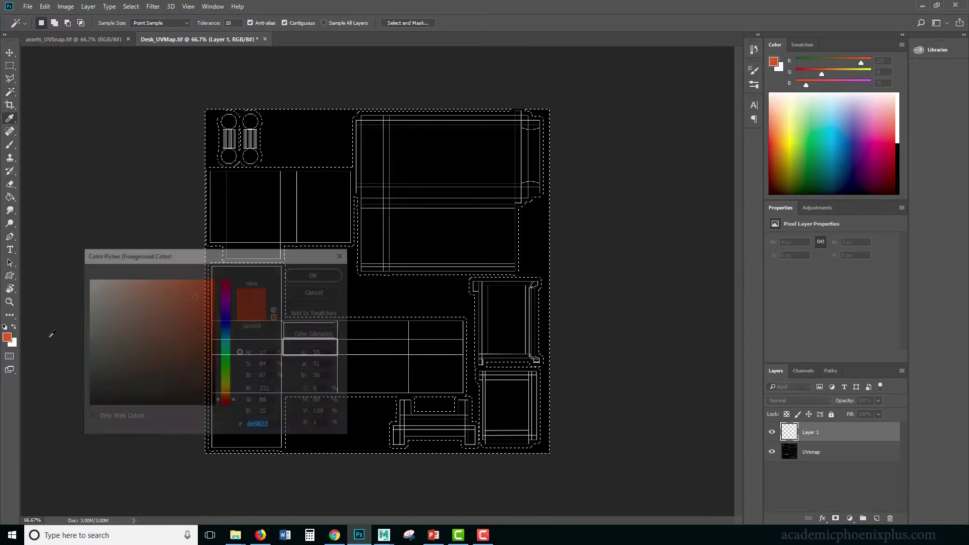
pyautogui.moveTo(93, 325); pyautogui.dragTo(81, 332)
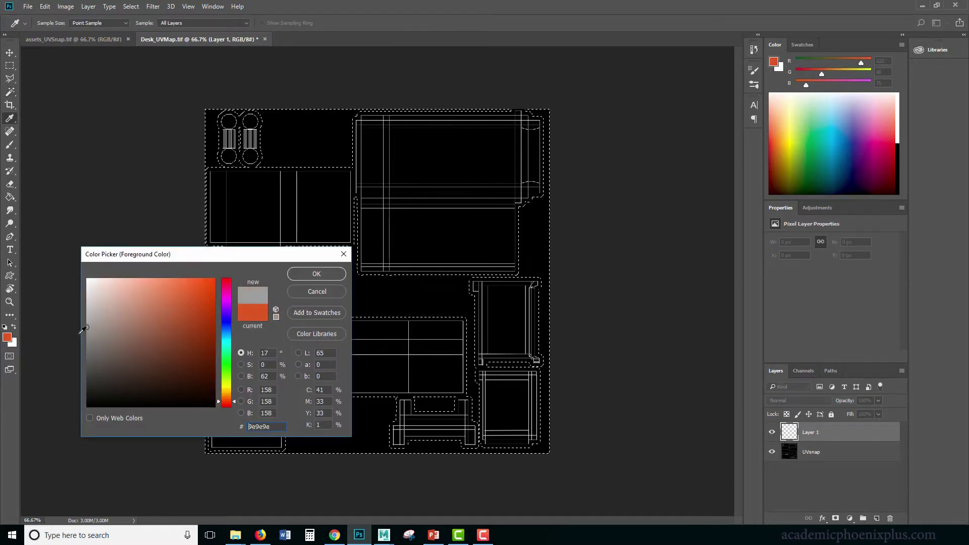
pyautogui.doubleClick(265, 353)
pyautogui.write('0')
pyautogui.press('Tab')
pyautogui.press('Tab')
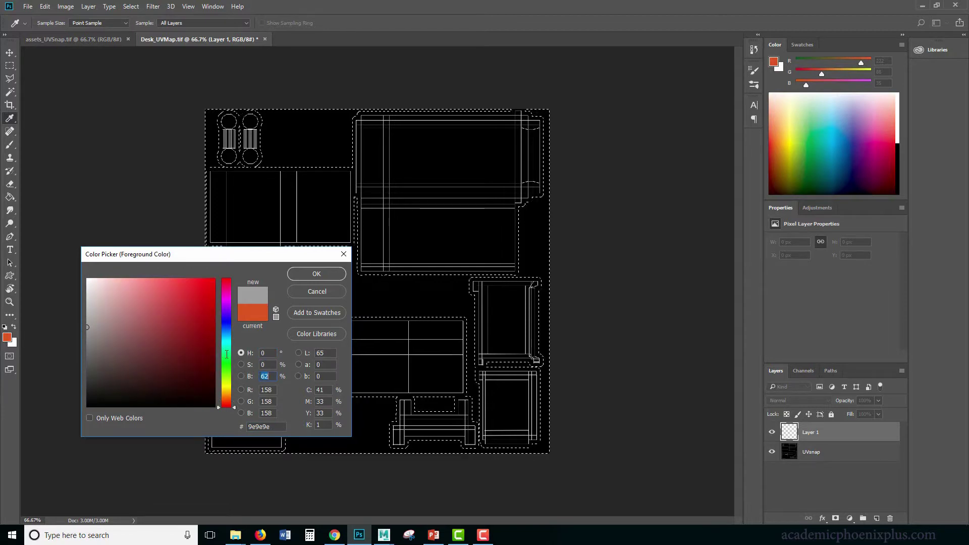
pyautogui.write('50')
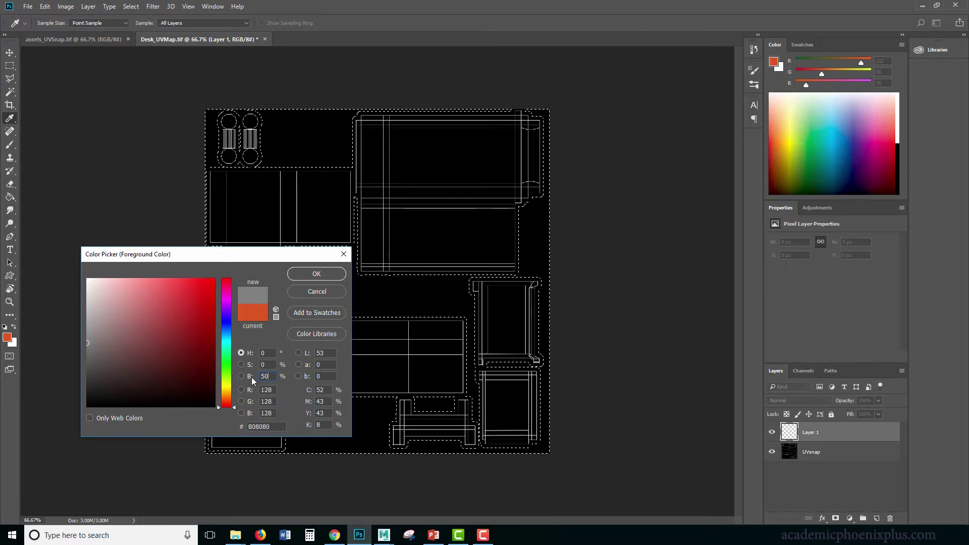
pyautogui.hotkey('ctrl', 'a')
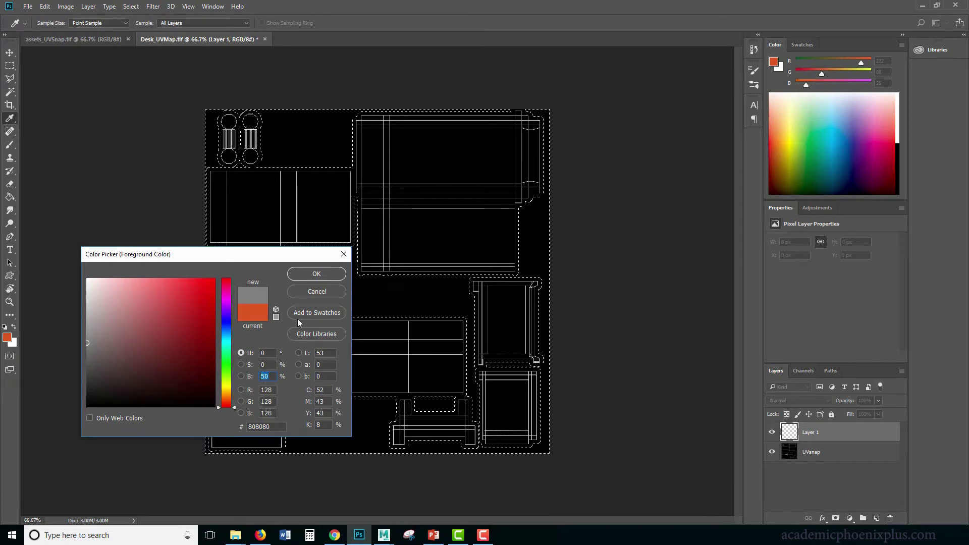
pyautogui.click(317, 275)
# Fill the selected area around the shells on the new layer with the foreground colour at 100% opacity and clear the selection.
pyautogui.hotkey('shift', 'BackSpace')
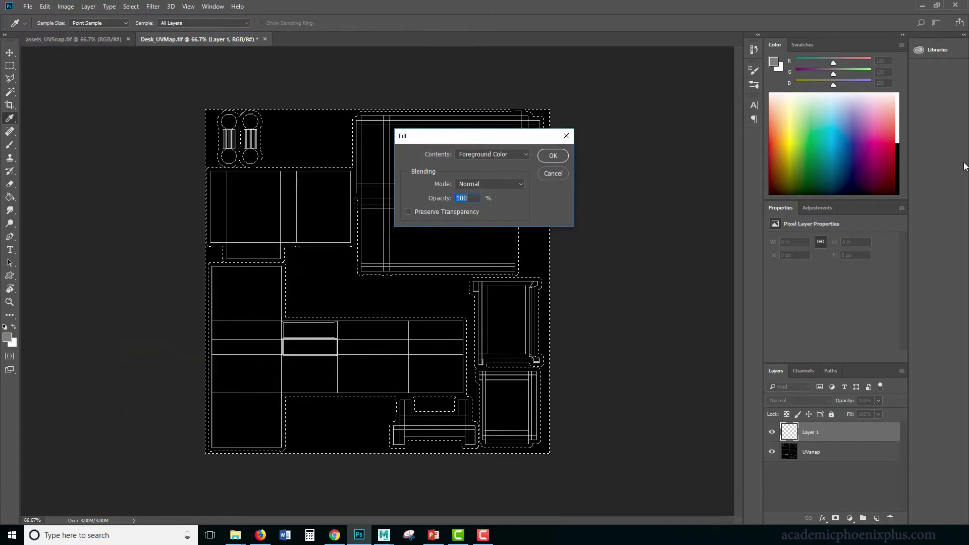
pyautogui.click(507, 153)
pyautogui.click(493, 162)
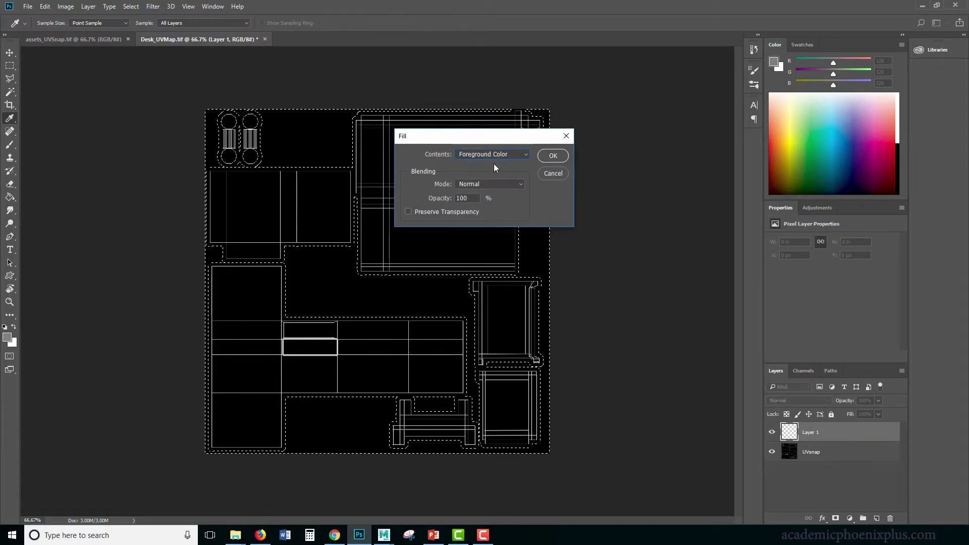
pyautogui.click(553, 156)
pyautogui.press('w')
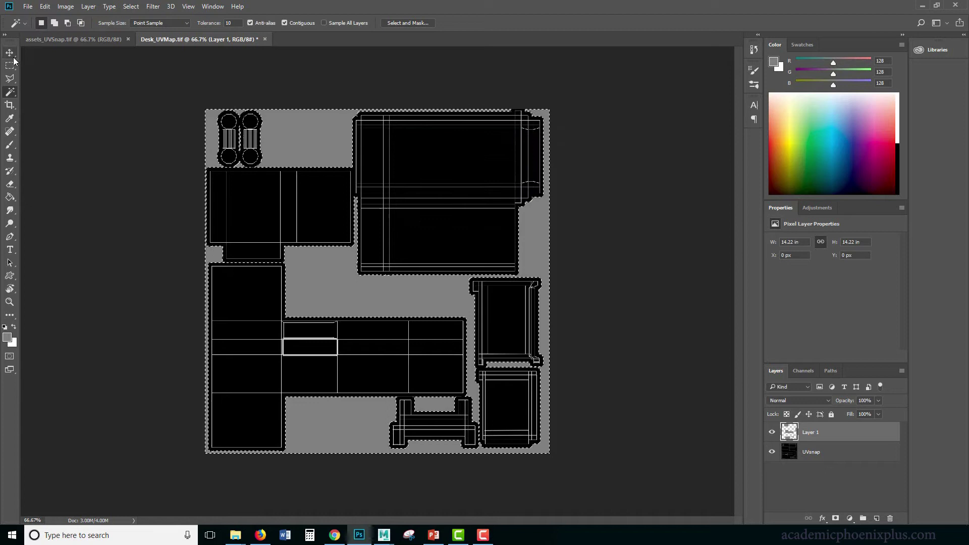
pyautogui.click(14, 58)
pyautogui.hotkey('ctrl', 'd')
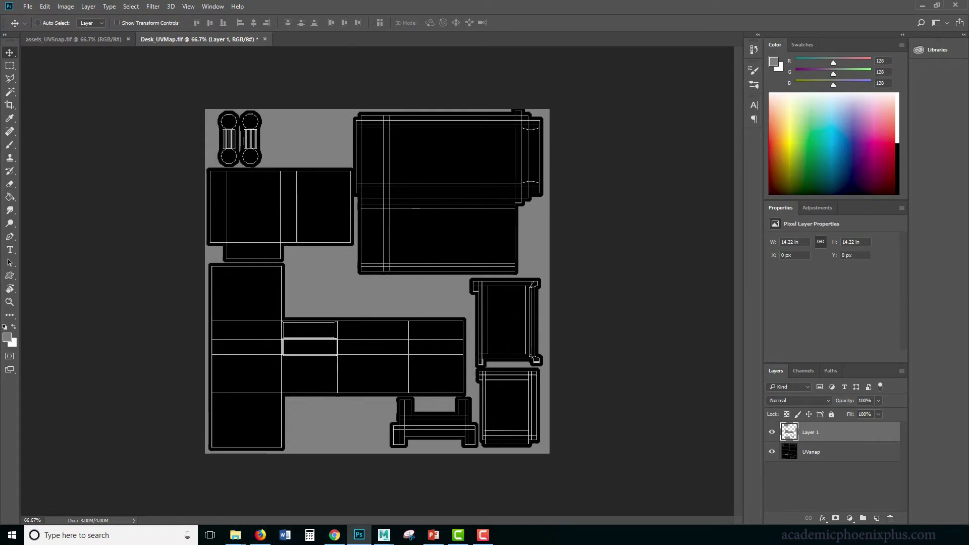
# Copy the whole TexturesCom_WoodFine0023_seamless_S.jpg wood texture into Desk_UVMap.tif as a layer beneath the grey mask layer.
pyautogui.moveTo(380, 53); pyautogui.dragTo(385, 41)
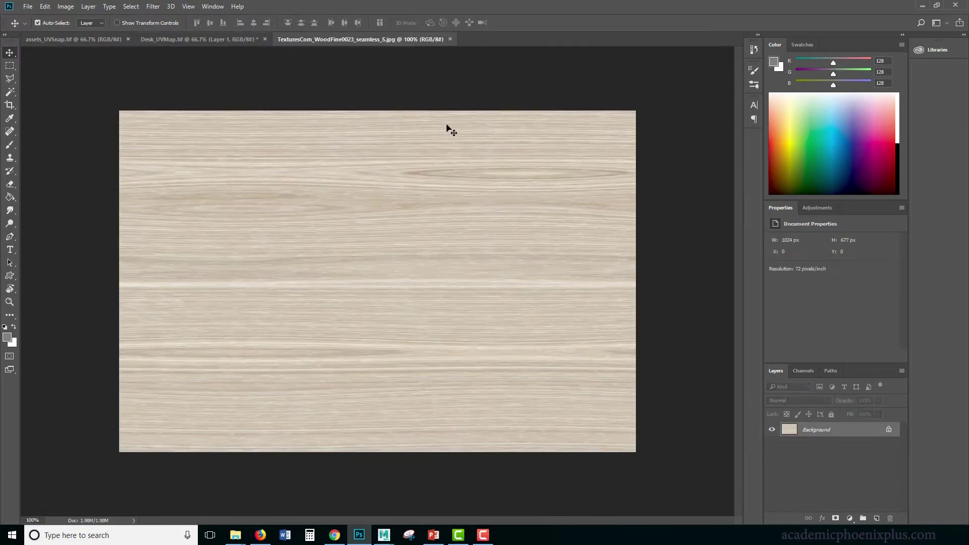
pyautogui.hotkey('ctrl', 'a')
pyautogui.moveTo(440, 119); pyautogui.dragTo(415, 214)
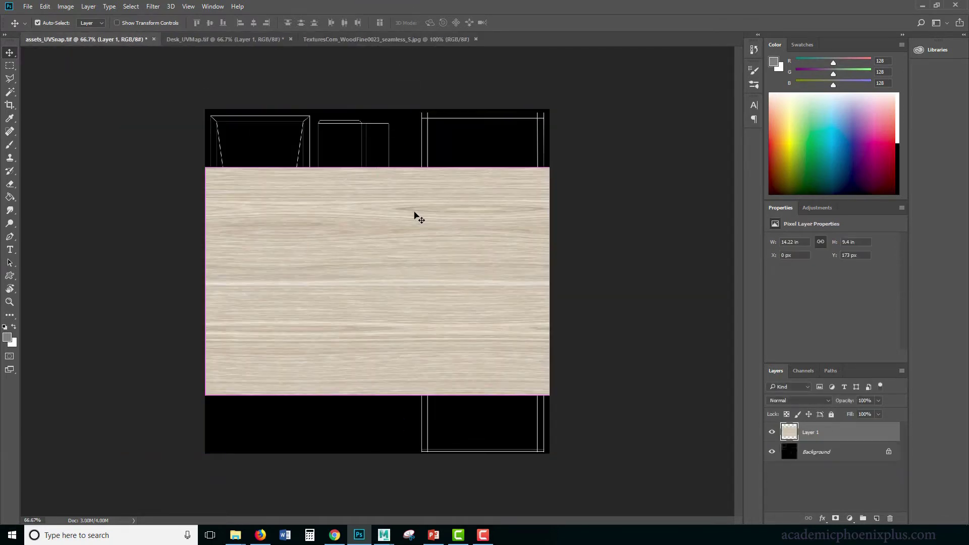
pyautogui.moveTo(355, 170); pyautogui.dragTo(704, 302)
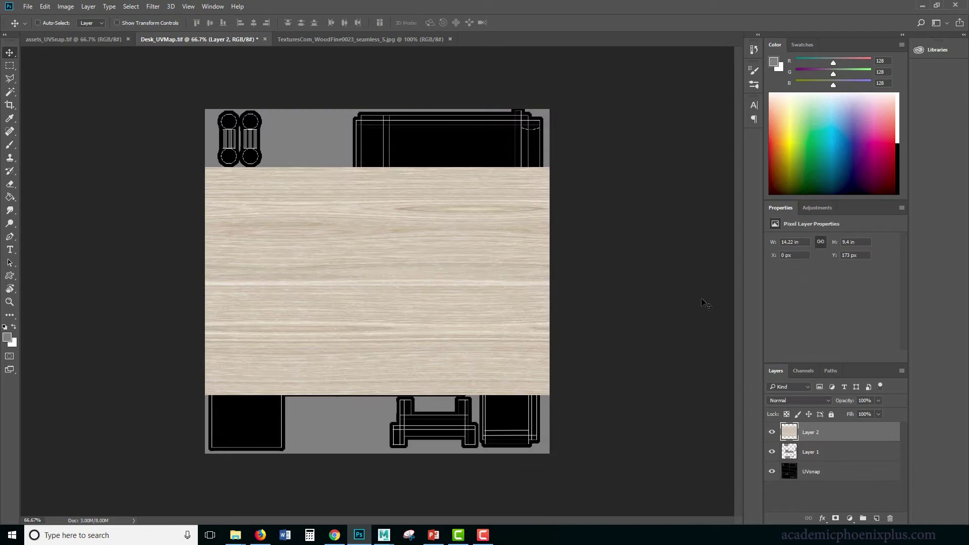
pyautogui.moveTo(822, 434); pyautogui.dragTo(828, 471)
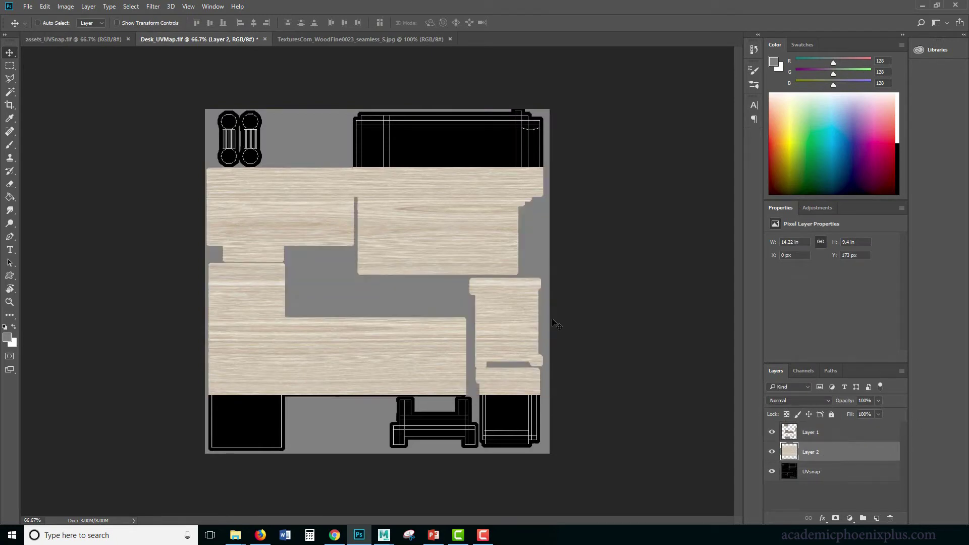
# Scale the wood texture layer to about 56% and place it over the large upper-right desk shell, aligned with the shell's left edge.
pyautogui.hotkey('ctrl', 't')
pyautogui.moveTo(207, 393); pyautogui.dragTo(357, 294)
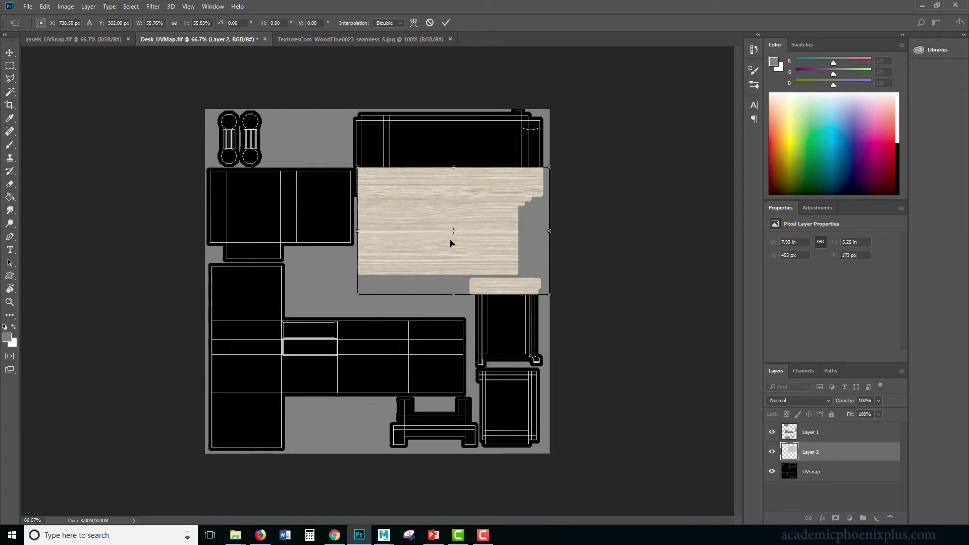
pyautogui.moveTo(450, 243); pyautogui.dragTo(451, 174)
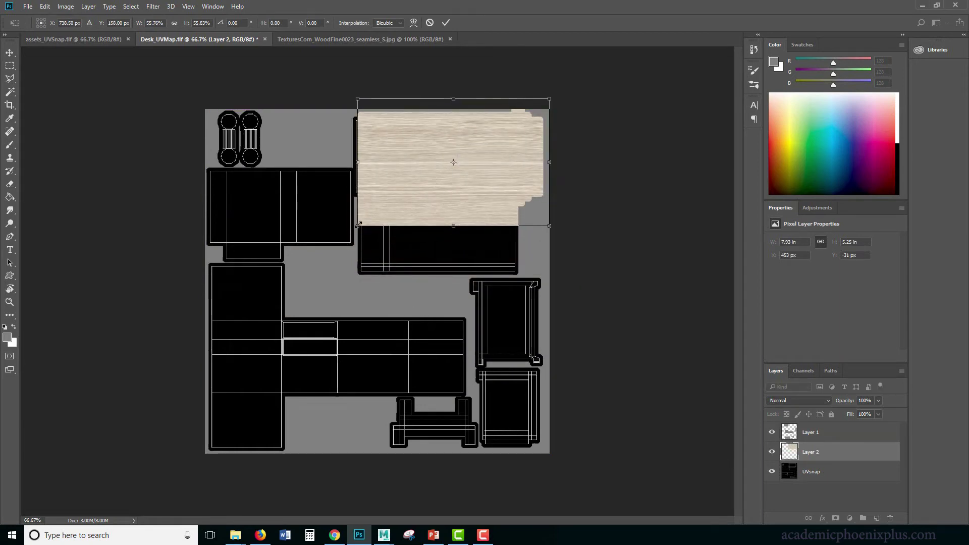
pyautogui.moveTo(371, 226)
pyautogui.mouseDown()
pyautogui.moveTo(384, 226)
pyautogui.moveTo(358, 224)
pyautogui.mouseUp()
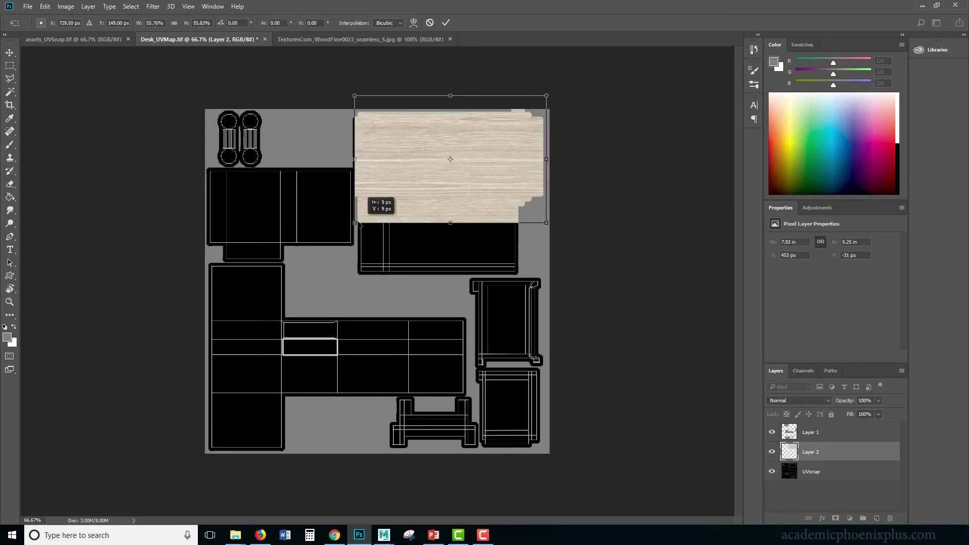
pyautogui.press('Left')
pyautogui.press('Left')
pyautogui.press('Left')
pyautogui.press('Left')
pyautogui.press('Left')
pyautogui.press('Left')
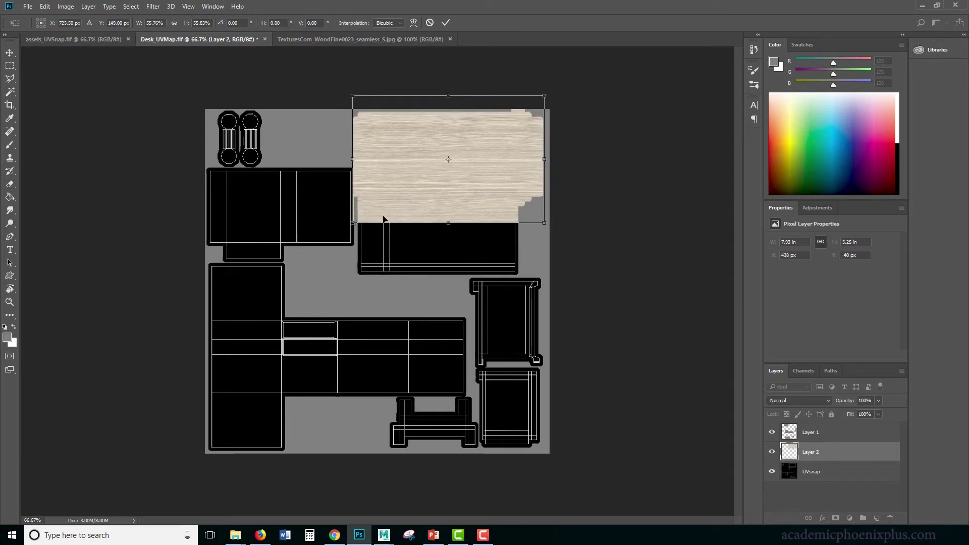
pyautogui.press('Return')
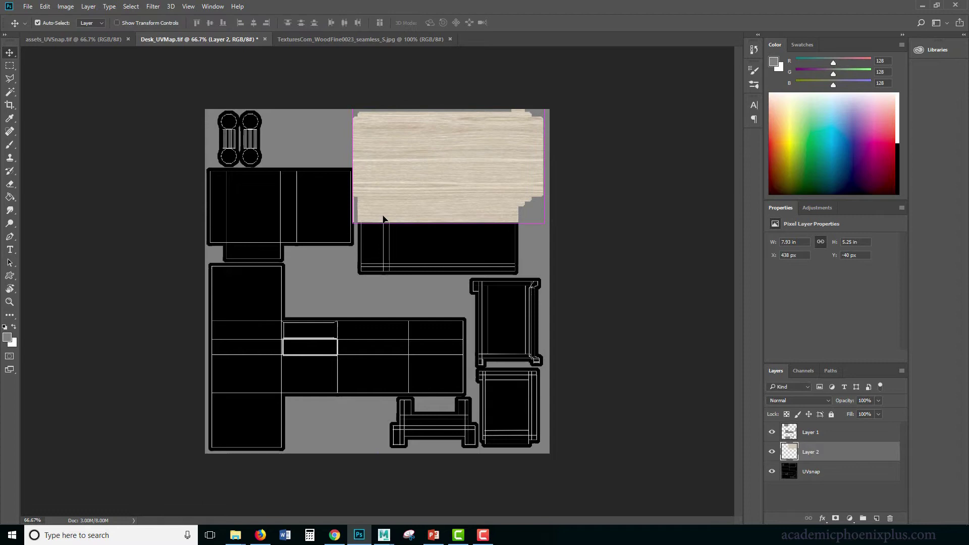
# Duplicate the wood layer, place the copy directly below the original to cover the rest of the large shell, and merge both.
pyautogui.hotkey('ctrl', 'j')
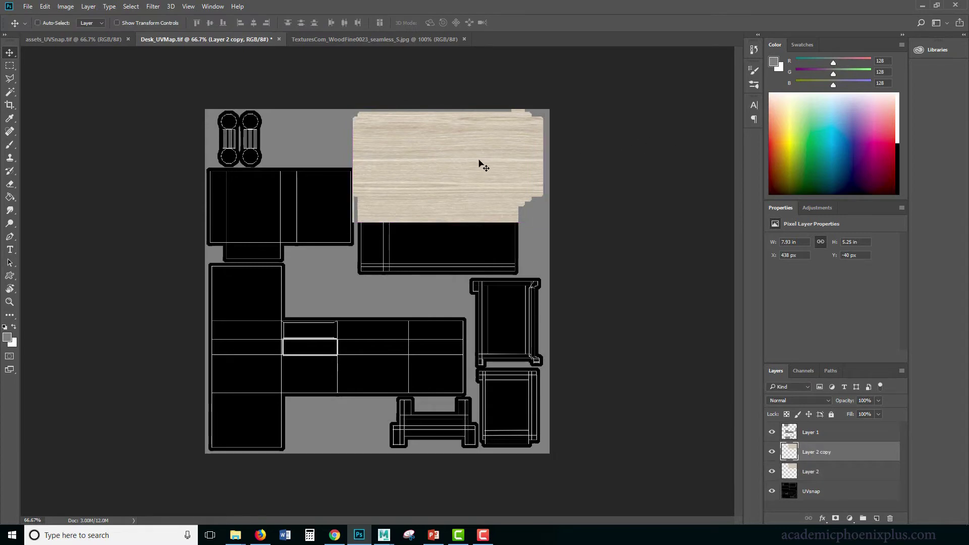
pyautogui.keyDown('shift'); pyautogui.moveTo(438, 141); pyautogui.dragTo(429, 270); pyautogui.keyUp('shift')
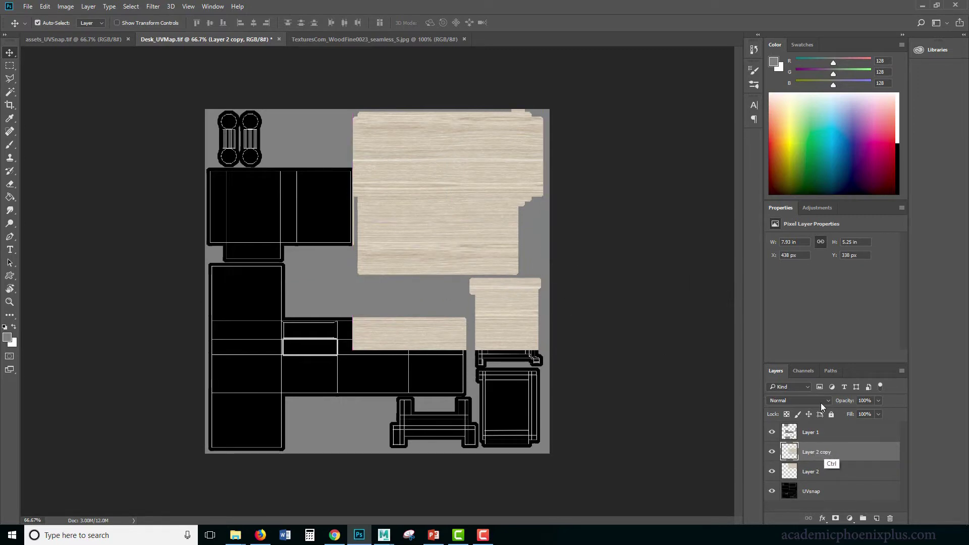
pyautogui.hotkey('ctrl', 'e')
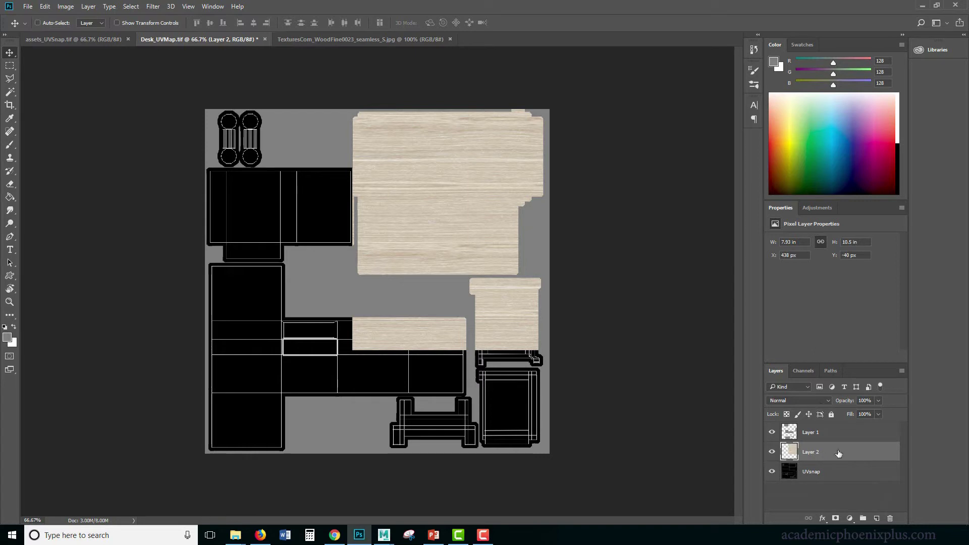
# Duplicate the wood layer twice, place the copies over the lower-left and lower-right shells, and merge all three wood layers.
pyautogui.hotkey('ctrl', 'j')
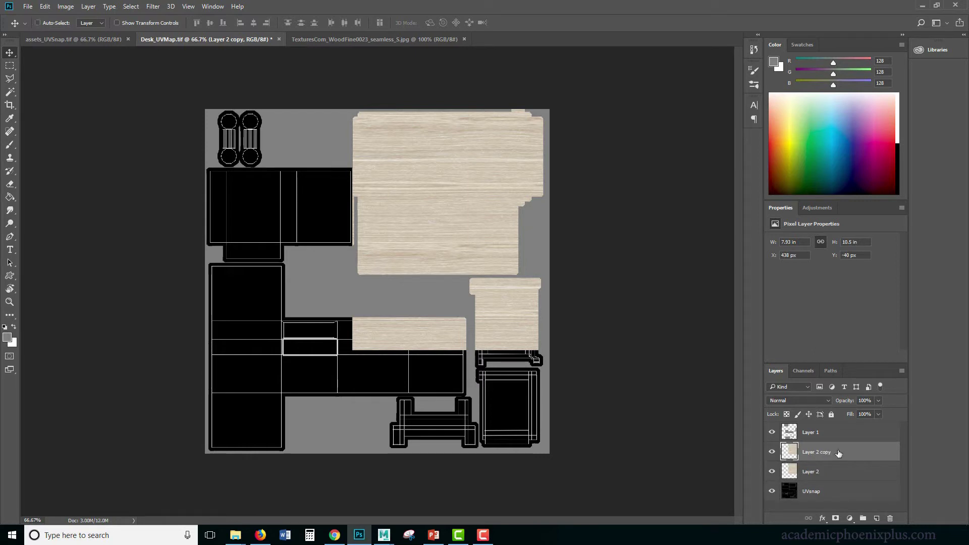
pyautogui.moveTo(467, 176); pyautogui.dragTo(331, 347)
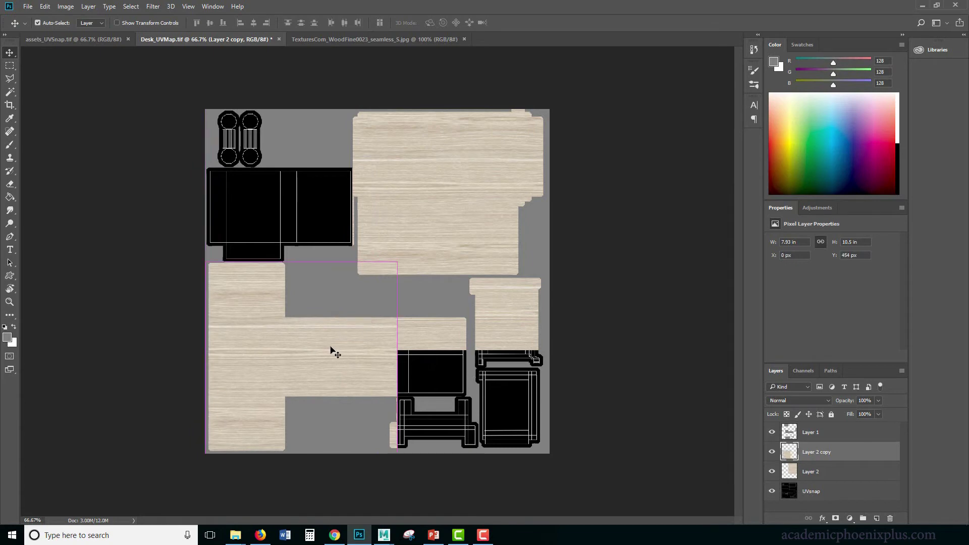
pyautogui.hotkey('ctrl', 'j')
pyautogui.moveTo(320, 345); pyautogui.dragTo(514, 346)
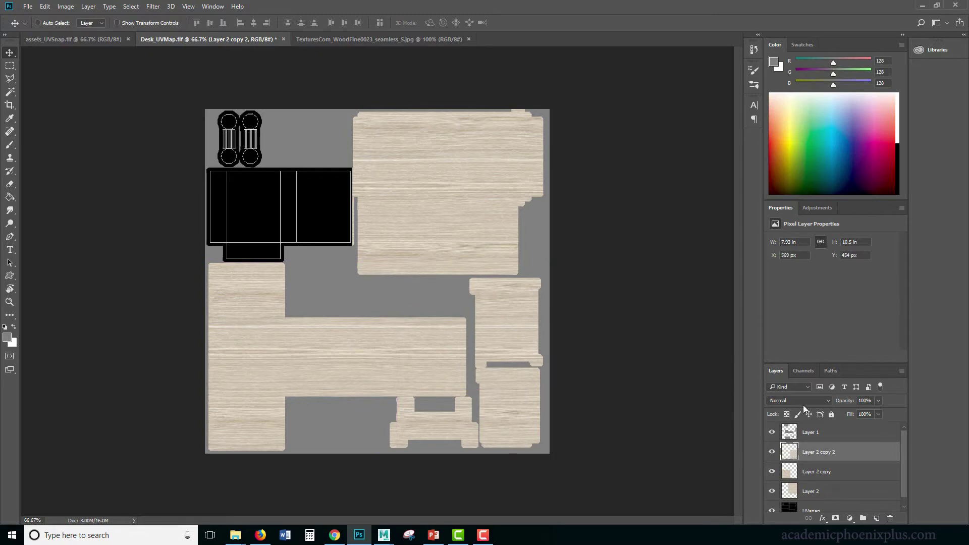
pyautogui.hotkey('ctrl', 'e')
pyautogui.hotkey('ctrl', 'e')
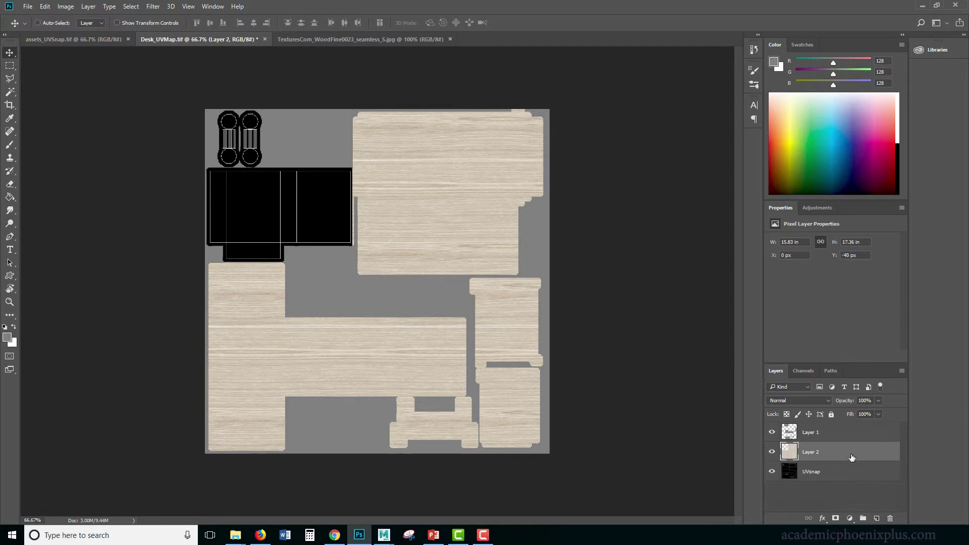
pyautogui.click(772, 451)
pyautogui.click(772, 451)
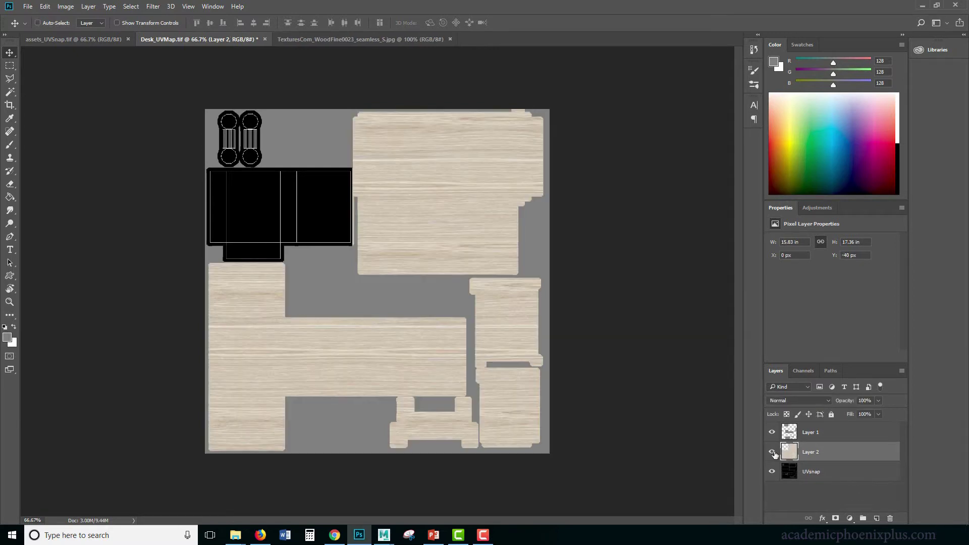
# Copy a rectangular piece of wood from the large shell's lower half to a new layer and place it over the uncovered upper-left desk shell.
pyautogui.click(9, 65)
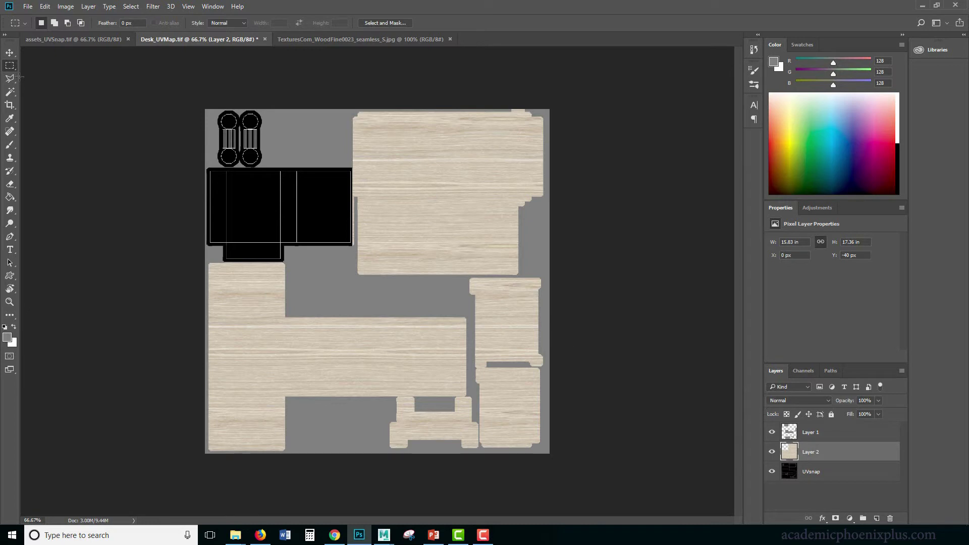
pyautogui.moveTo(370, 202); pyautogui.dragTo(515, 272)
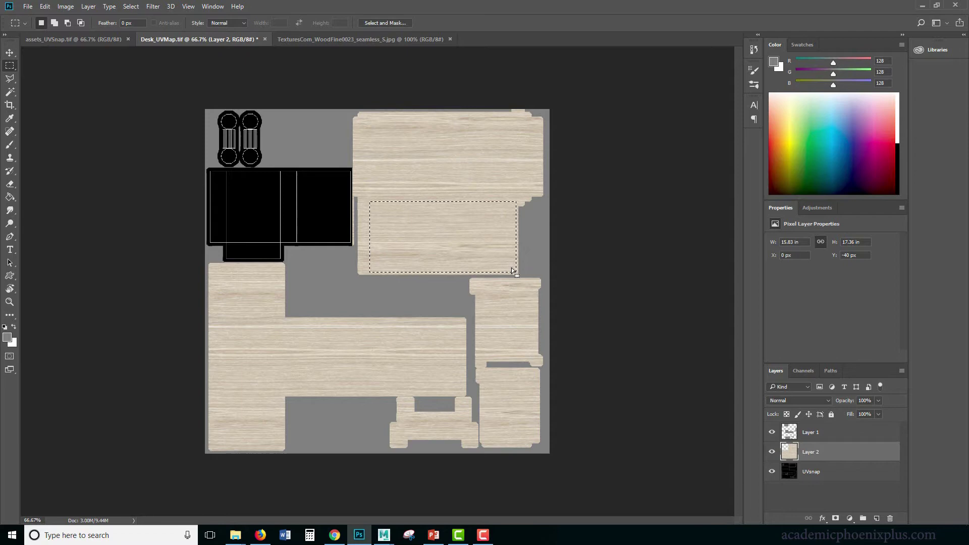
pyautogui.hotkey('ctrl', 'j')
pyautogui.press('v')
pyautogui.moveTo(427, 223); pyautogui.dragTo(272, 194)
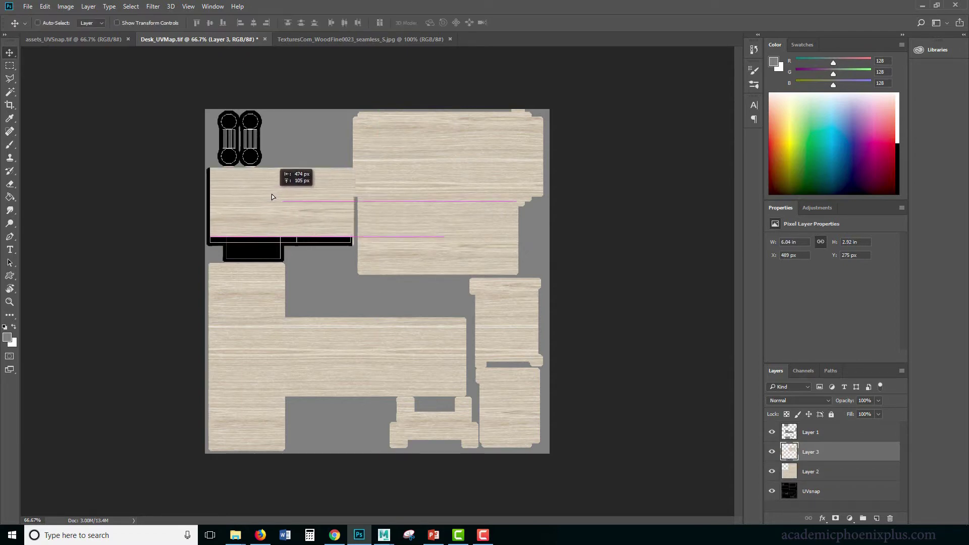
# Scale the copied wood piece to about 106% and align it with the left edge of the canvas.
pyautogui.hotkey('ctrl', 't')
pyautogui.keyDown('shift'); pyautogui.moveTo(207, 238); pyautogui.dragTo(196, 242); pyautogui.keyUp('shift')
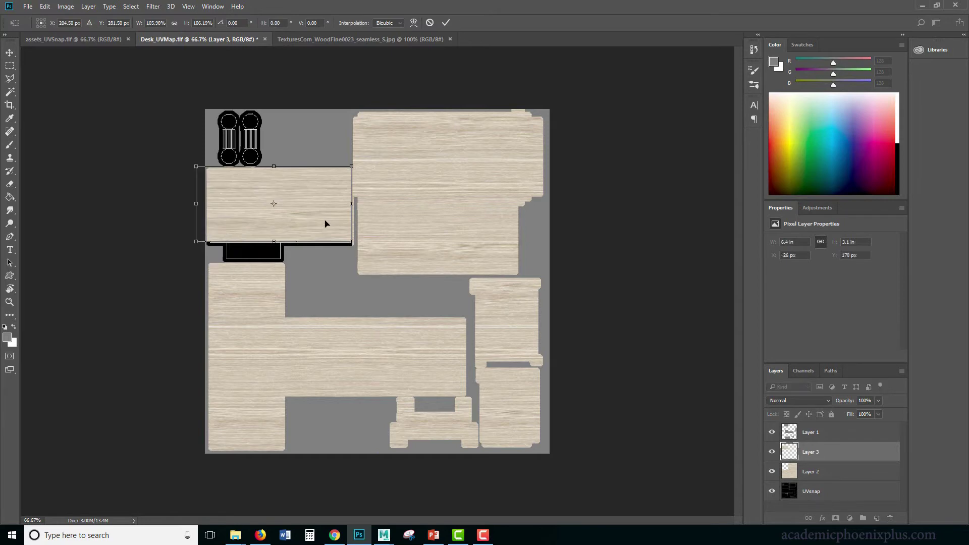
pyautogui.moveTo(323, 221); pyautogui.dragTo(331, 221)
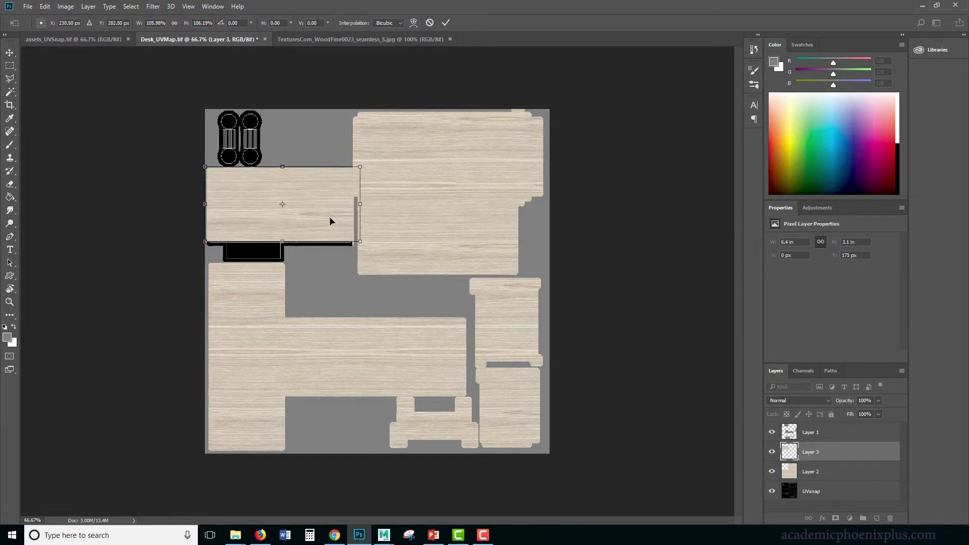
pyautogui.press('Return')
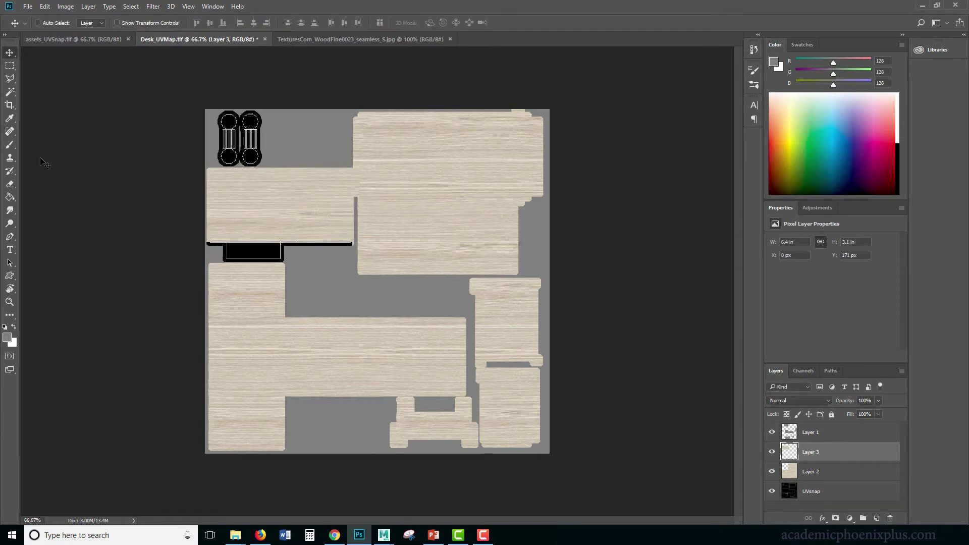
# Cover the rest of the upper-left desk shell and its lower tab with wood using the Clone Stamp.
pyautogui.click(10, 158)
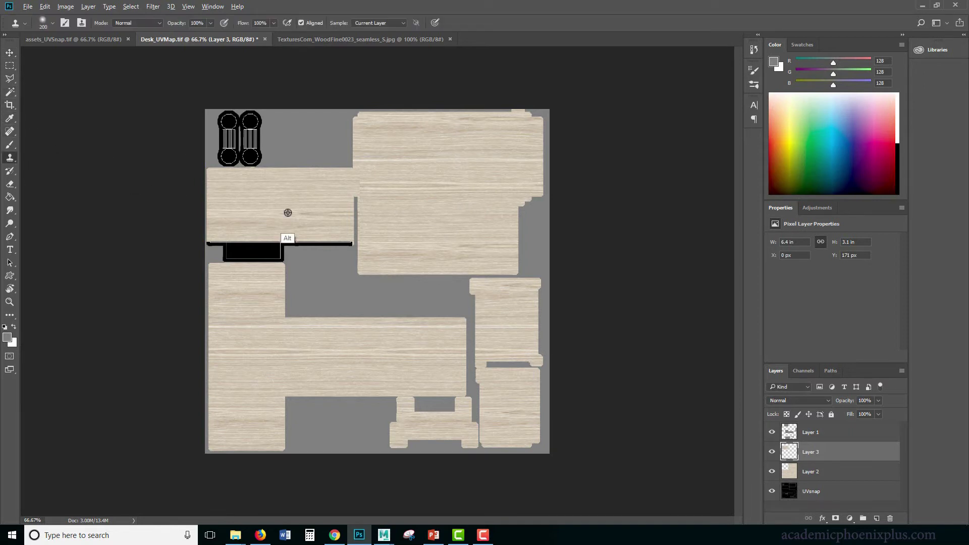
pyautogui.keyDown('alt'); pyautogui.click(287, 210); pyautogui.keyUp('alt')
pyautogui.moveTo(227, 244)
pyautogui.mouseDown()
pyautogui.moveTo(290, 245)
pyautogui.moveTo(212, 250)
pyautogui.moveTo(359, 241)
pyautogui.moveTo(257, 250)
pyautogui.moveTo(363, 247)
pyautogui.moveTo(351, 244)
pyautogui.moveTo(365, 276)
pyautogui.mouseUp()
pyautogui.keyDown('alt'); pyautogui.click(232, 245); pyautogui.keyUp('alt')
pyautogui.keyDown('alt'); pyautogui.click(268, 227); pyautogui.keyUp('alt')
pyautogui.moveTo(353, 214); pyautogui.dragTo(357, 231)
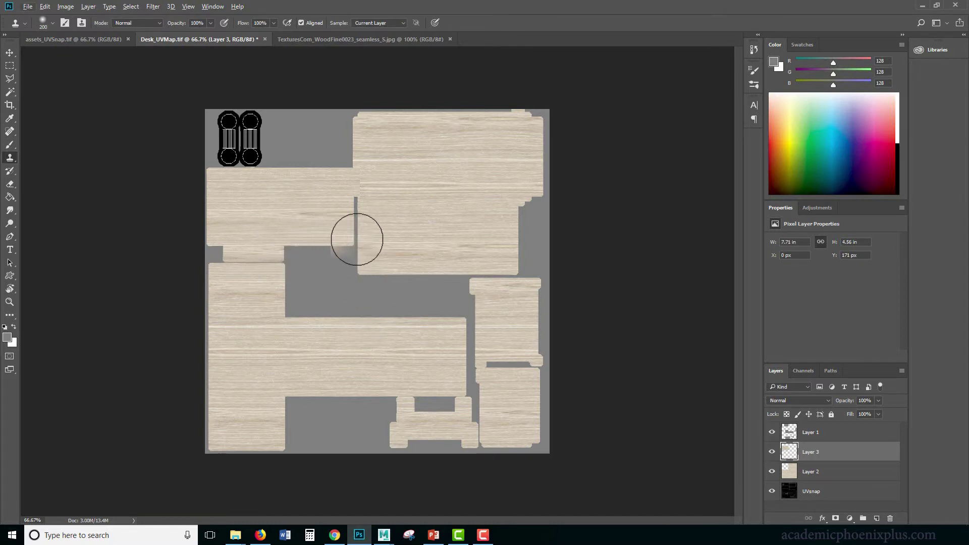
pyautogui.keyDown('alt'); pyautogui.click(227, 210); pyautogui.keyUp('alt')
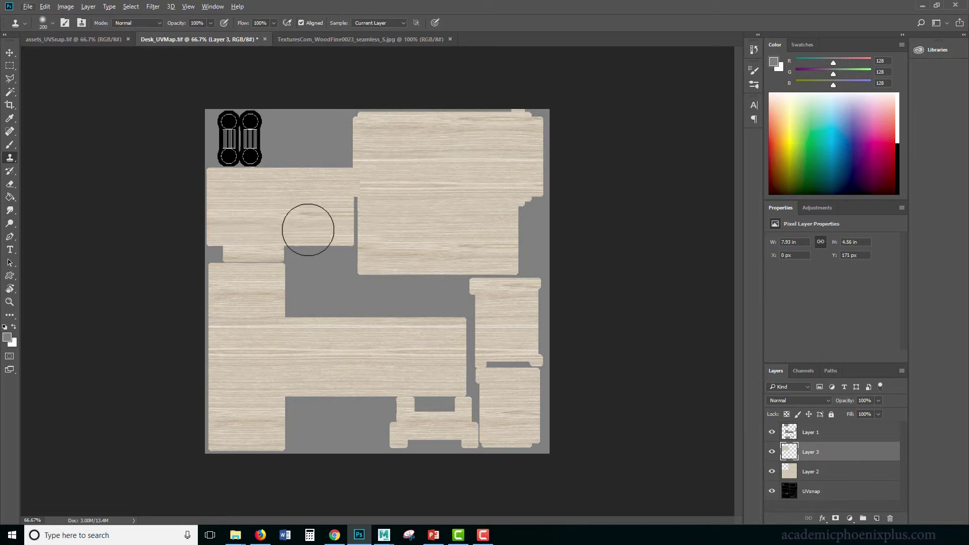
pyautogui.moveTo(421, 269); pyautogui.dragTo(434, 269)
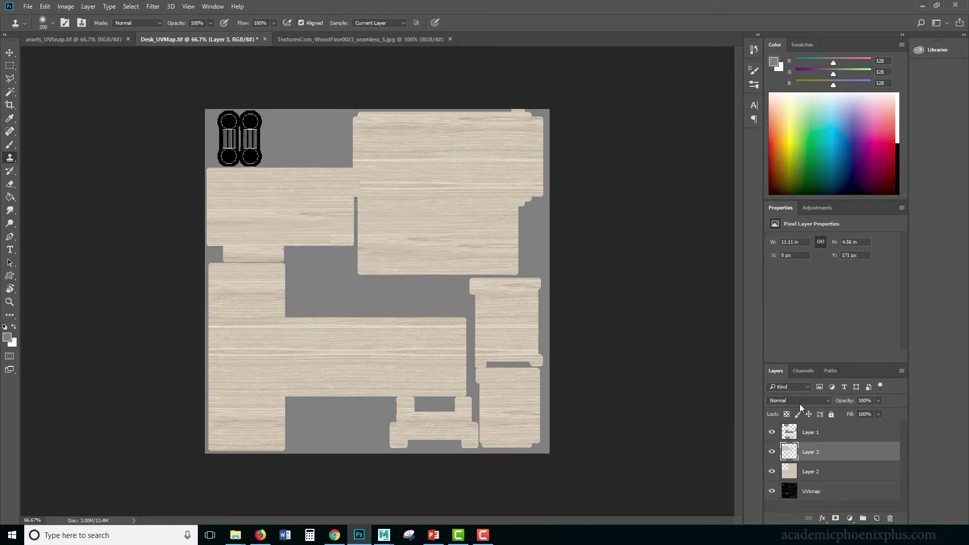
pyautogui.keyDown('alt'); pyautogui.click(222, 219); pyautogui.keyUp('alt')
pyautogui.moveTo(305, 268); pyautogui.dragTo(290, 241)
pyautogui.hotkey('ctrl', 'z')
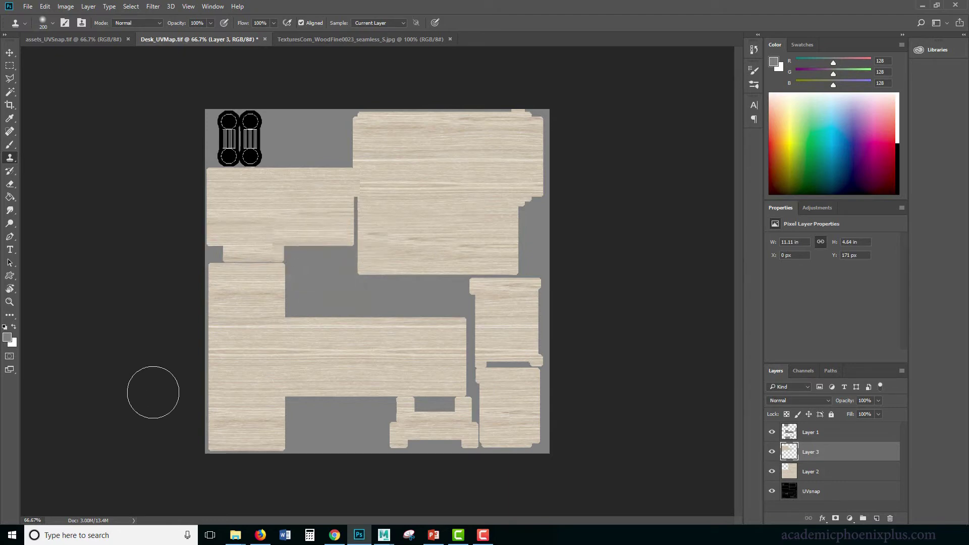
# Clone a fresh wood sample over the lower-right part of the upper-left desk shell.
pyautogui.keyDown('alt'); pyautogui.click(205, 266); pyautogui.keyUp('alt')
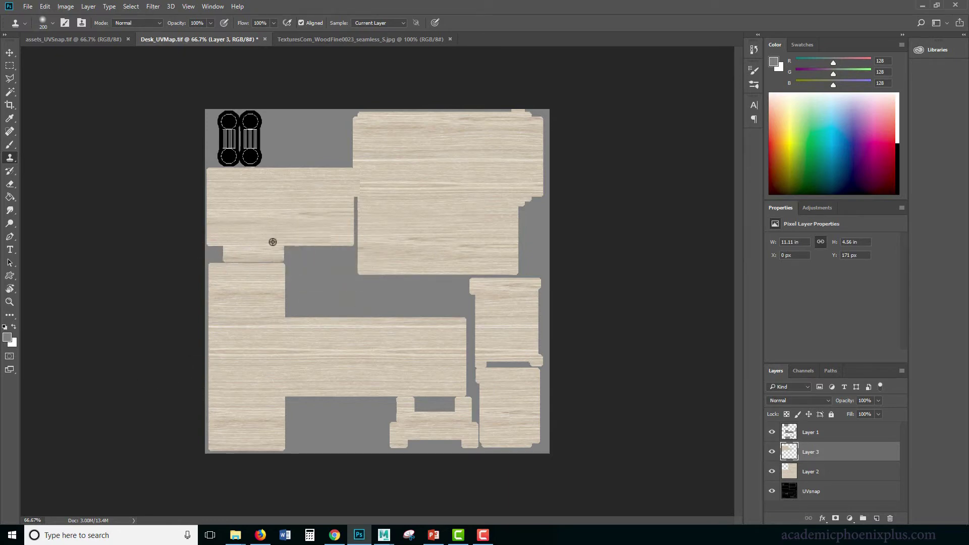
pyautogui.moveTo(324, 238); pyautogui.dragTo(345, 242)
# Select the L-shaped area around the three smaller shells in the lower-right corner of the UV map.
pyautogui.click(9, 65)
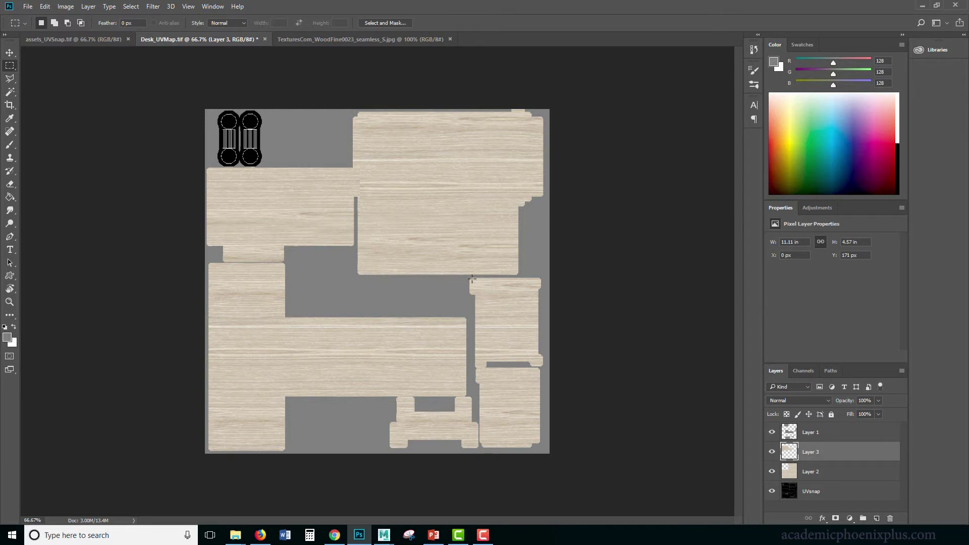
pyautogui.moveTo(465, 276); pyautogui.dragTo(584, 473)
pyautogui.press('alt')
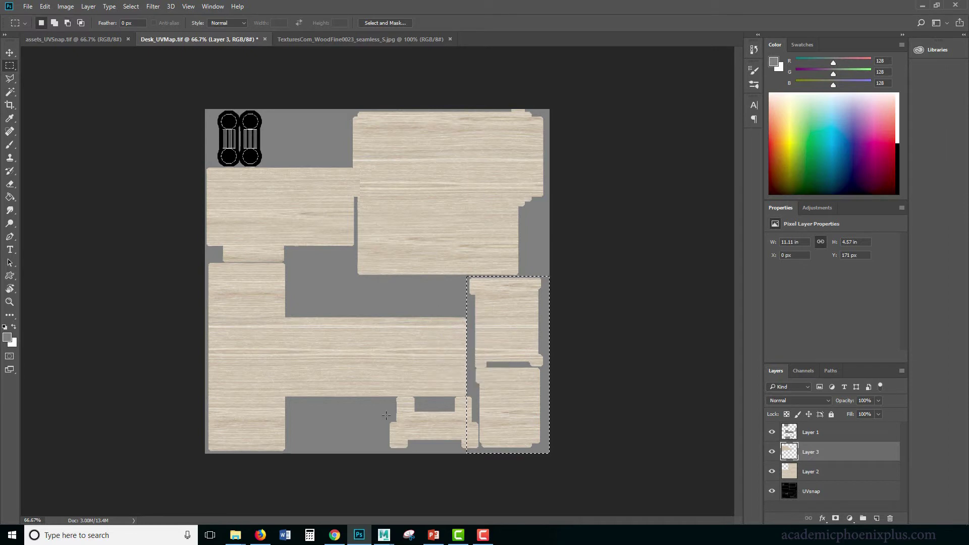
pyautogui.keyDown('shift'); pyautogui.moveTo(375, 397); pyautogui.dragTo(551, 455); pyautogui.keyUp('shift')
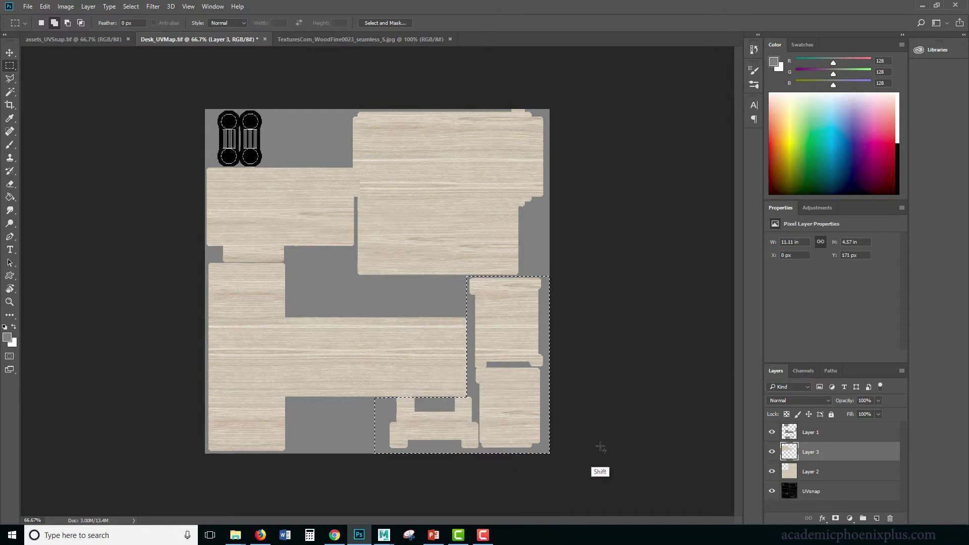
pyautogui.hotkey('ctrl', 'g')
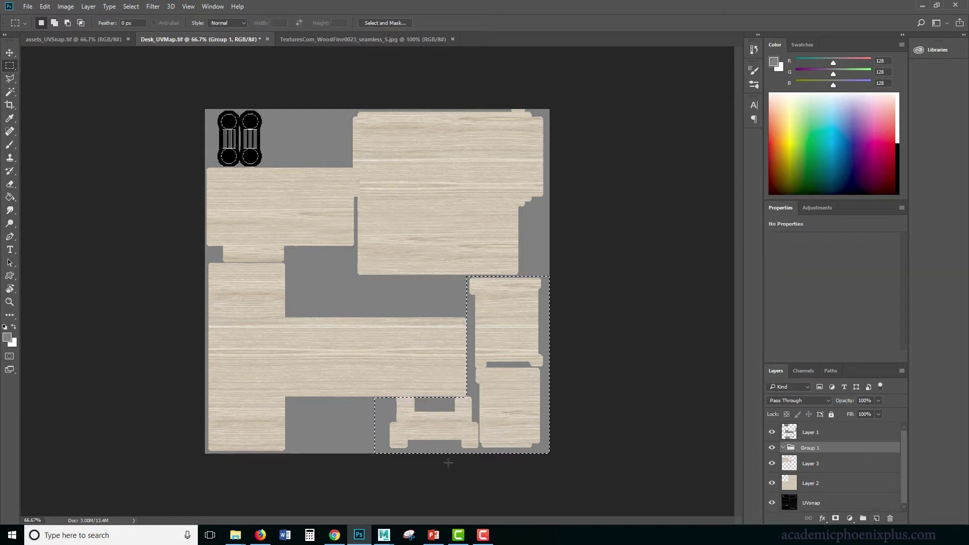
# Set the foreground colour to light grey (RGB 193, 193, 193) and fill the selection with it at 100% opacity on a new layer.
pyautogui.click(7, 337)
pyautogui.moveTo(89, 333); pyautogui.dragTo(82, 308)
pyautogui.click(308, 274)
pyautogui.press('m')
pyautogui.hotkey('alt', 'BackSpace')
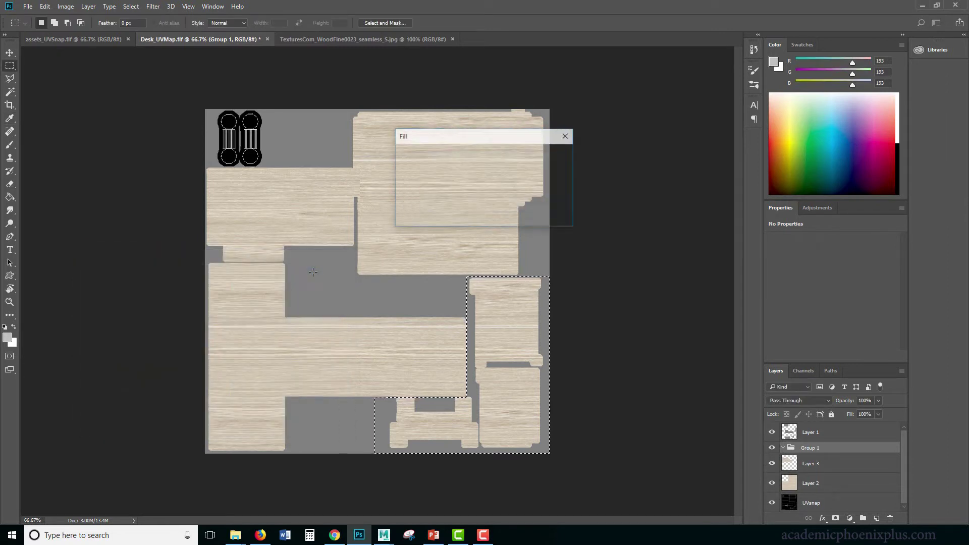
pyautogui.press('Return')
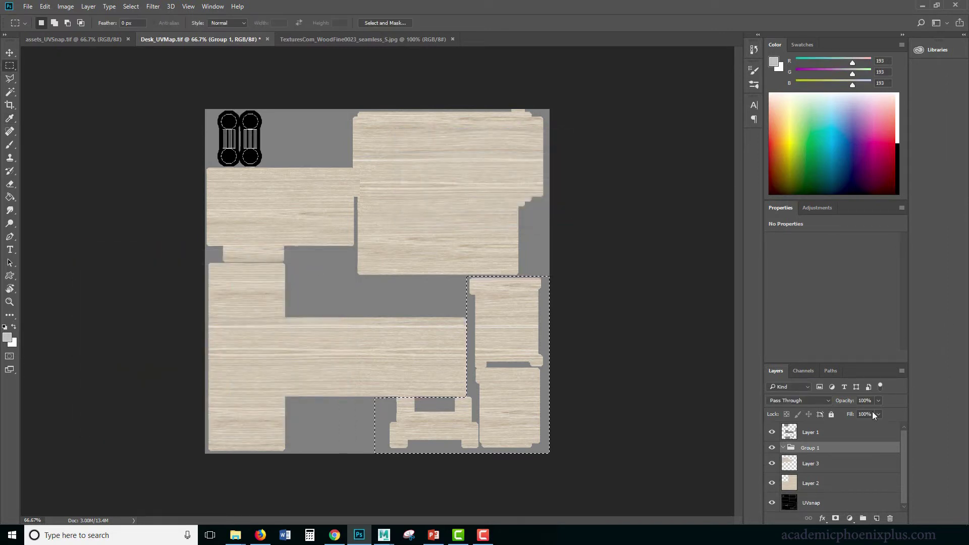
pyautogui.click(876, 518)
pyautogui.hotkey('shift', 'F5')
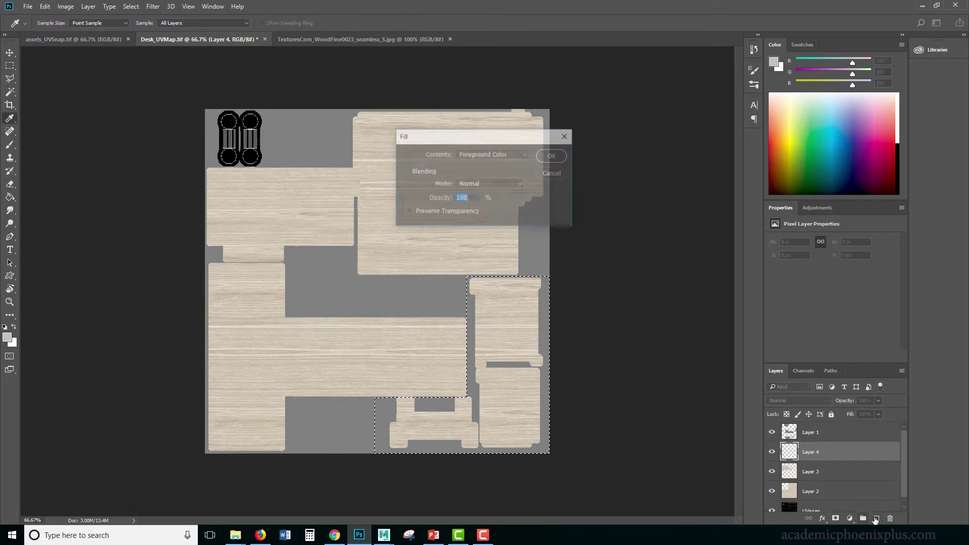
pyautogui.press('Return')
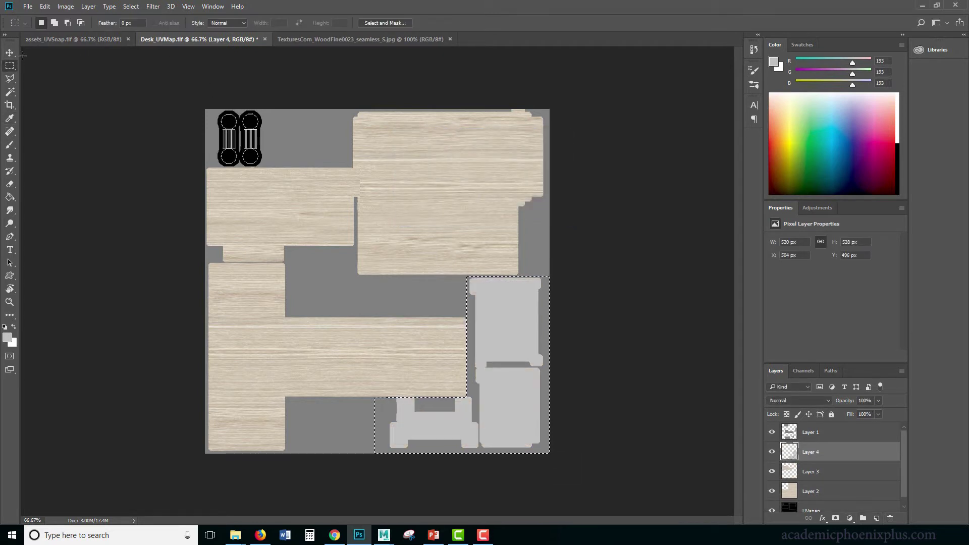
# Select the area around the two rounded shells in the upper-left corner and fill it with the same light grey.
pyautogui.moveTo(209, 109); pyautogui.dragTo(265, 167)
pyautogui.hotkey('shift', 'F5')
pyautogui.press('Return')
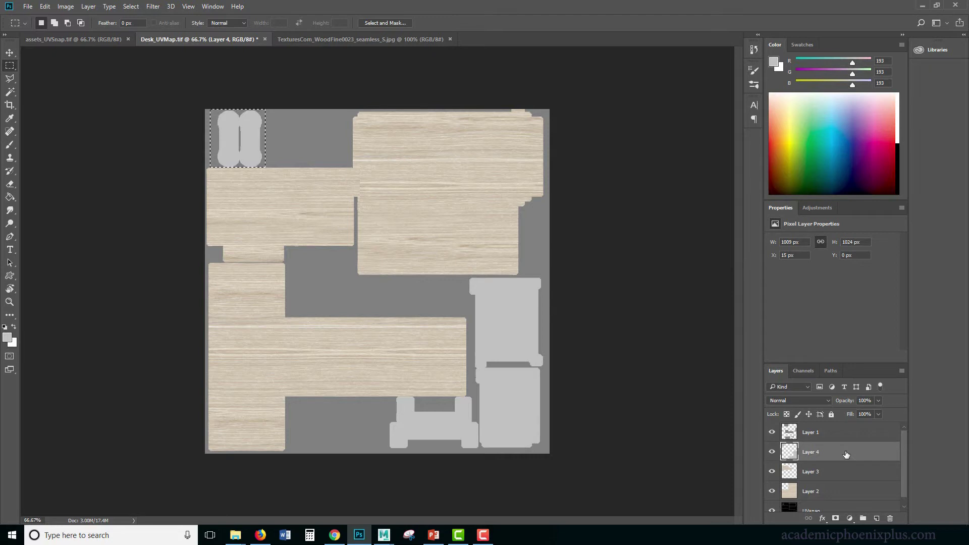
# Refill the two rounded shells with a lighter grey (RGB 216, 216, 216) at 100% opacity and clear the selection.
pyautogui.click(7, 337)
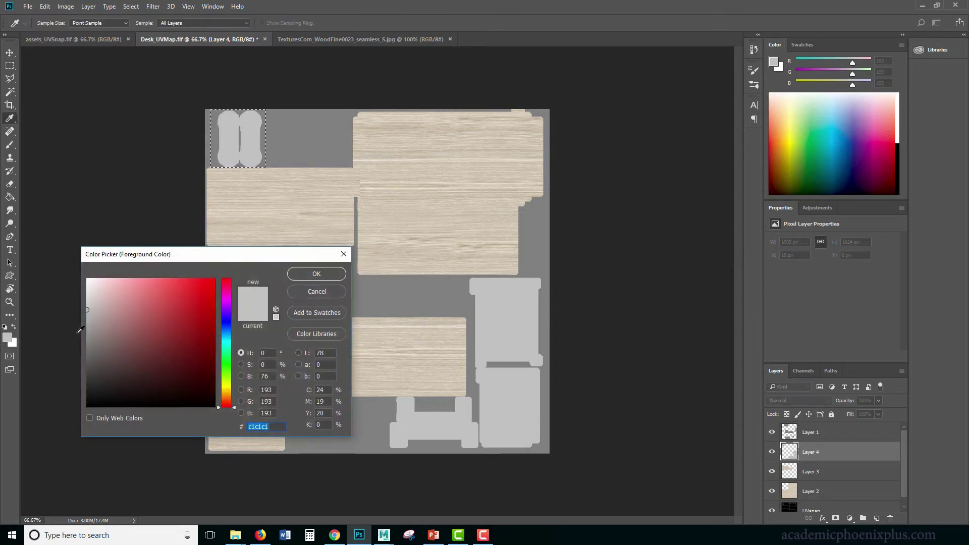
pyautogui.click(87, 297)
pyautogui.click(311, 271)
pyautogui.hotkey('shift', 'F5')
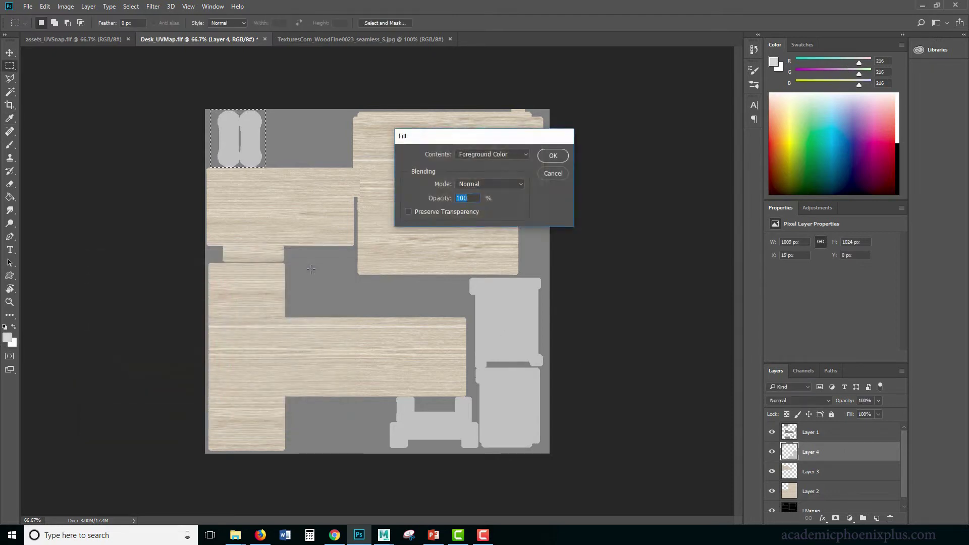
pyautogui.press('Return')
pyautogui.hotkey('ctrl', 'd')
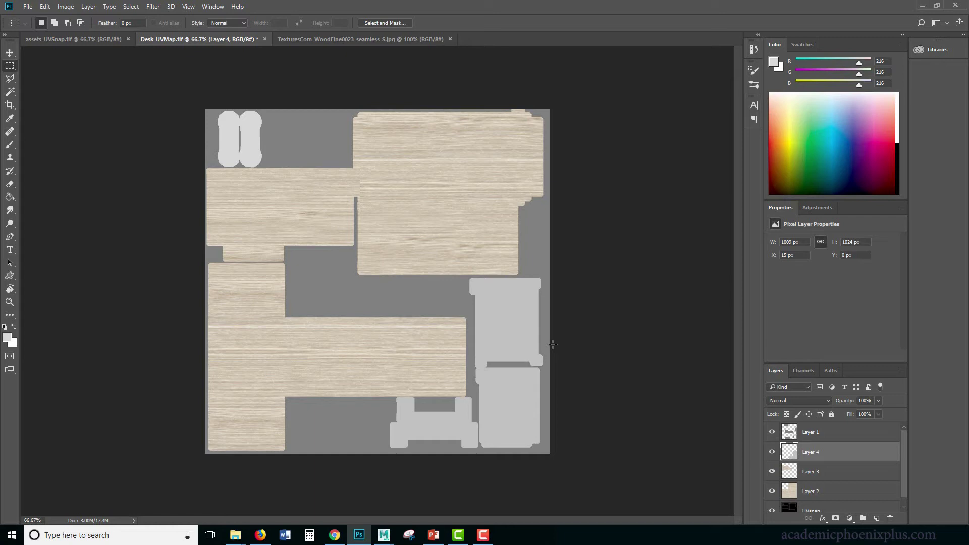
# Hide and show Layer 3 to check which shells its wood covers.
pyautogui.click(820, 472)
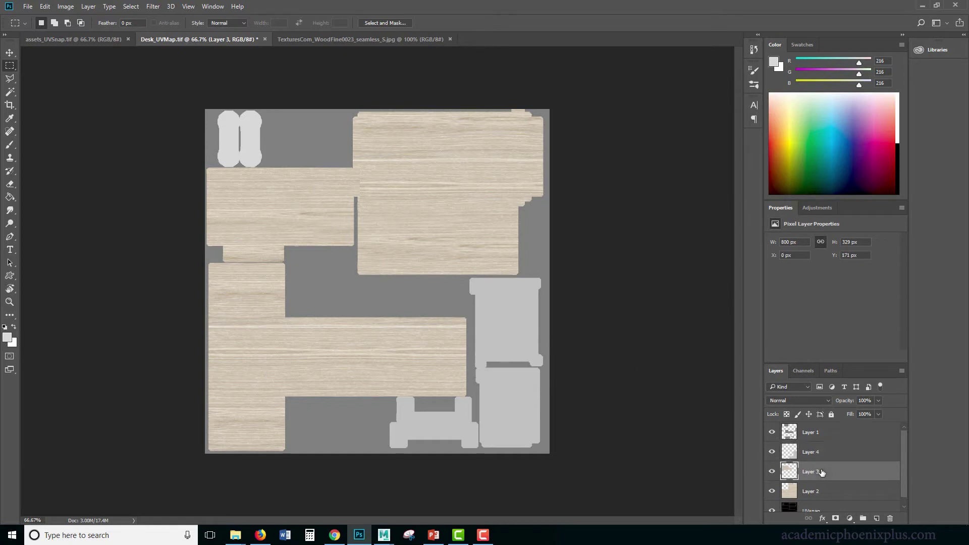
pyautogui.click(771, 471)
pyautogui.click(771, 471)
pyautogui.click(771, 471)
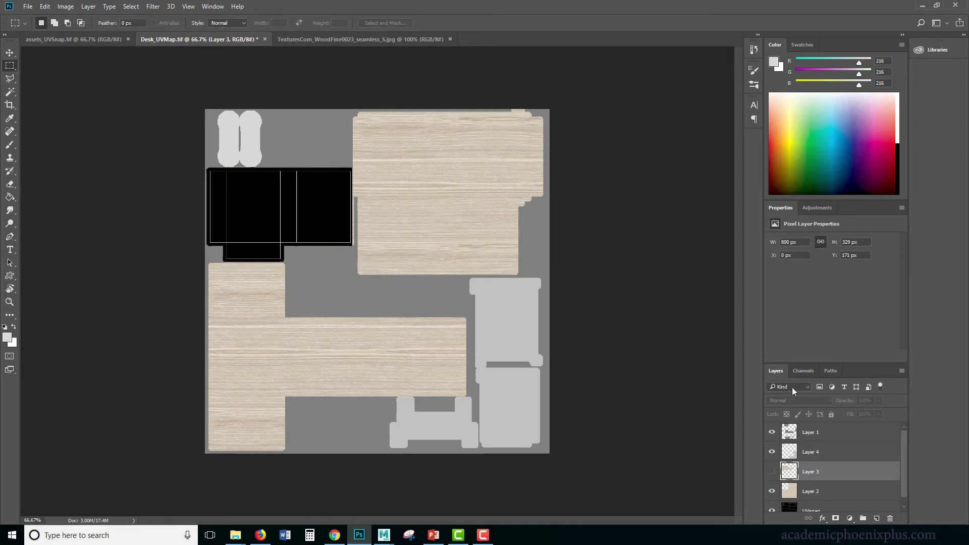
pyautogui.click(771, 471)
# Choose the Eraser for Layer 3 and reduce its brush size to 70.
pyautogui.press('e')
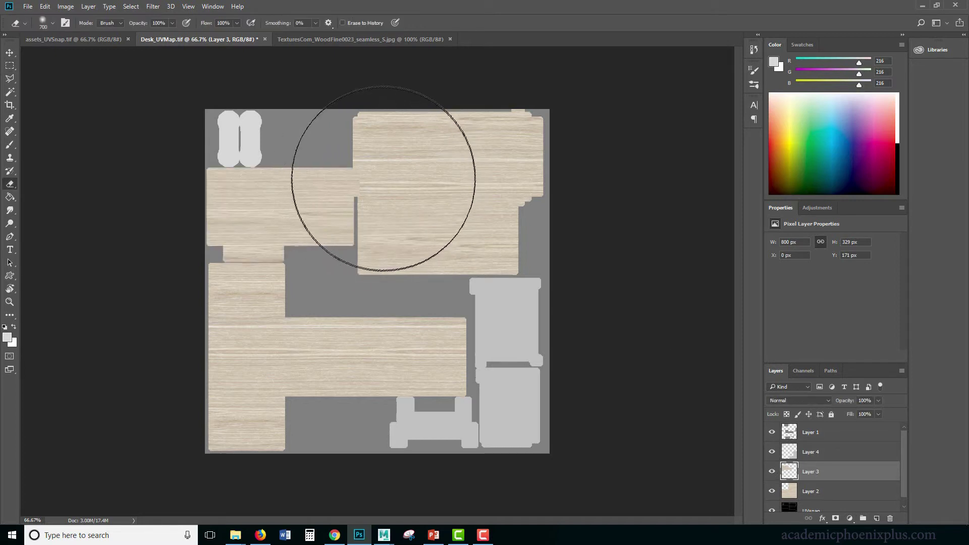
pyautogui.press('[')
pyautogui.press('[')
pyautogui.press('[')
pyautogui.press('[')
pyautogui.press('[')
pyautogui.press('[')
pyautogui.press('[')
pyautogui.press('[')
pyautogui.press('[')
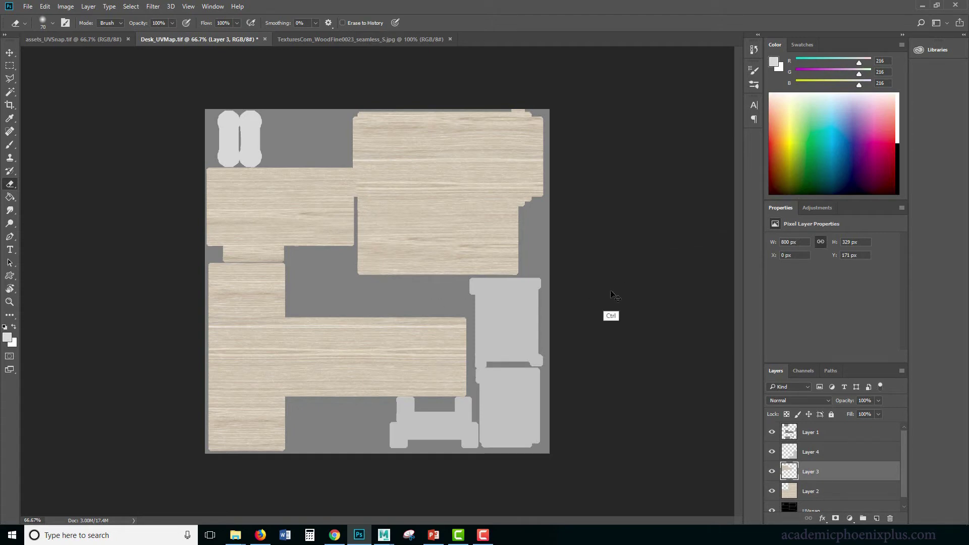
# Save the layered texture as Desk_CLR in Photoshop format (PSD) in the project's images folder.
pyautogui.hotkey('ctrl', 'shift', 's')
pyautogui.click(94, 222)
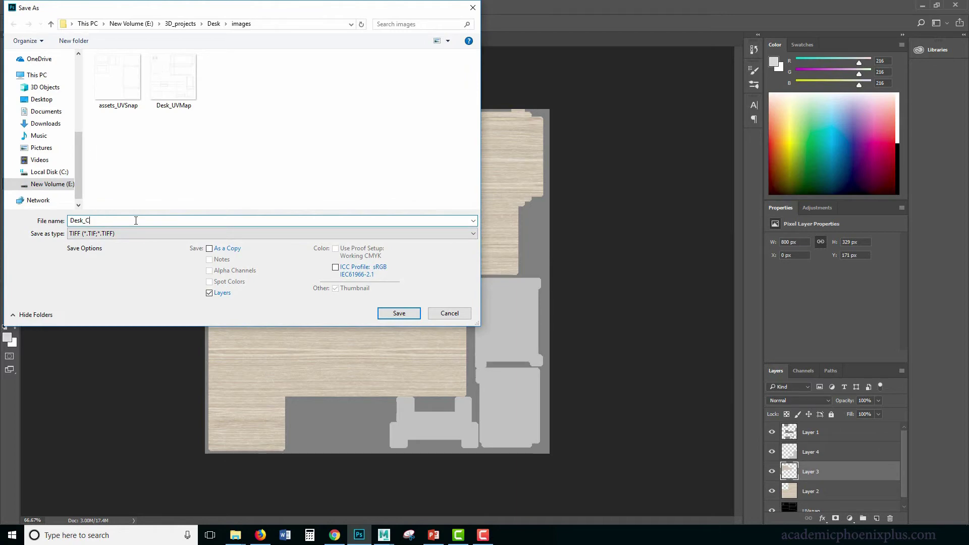
pyautogui.click(167, 235)
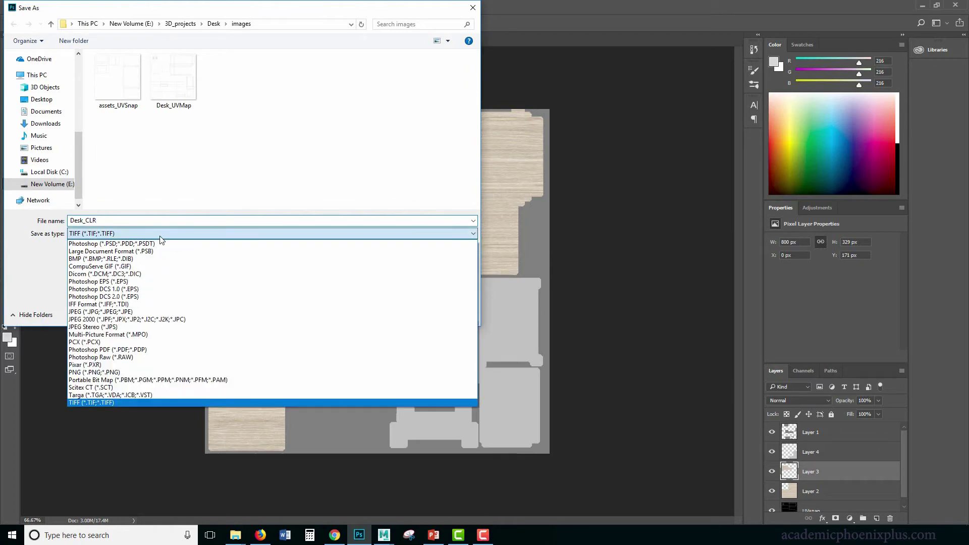
pyautogui.click(162, 245)
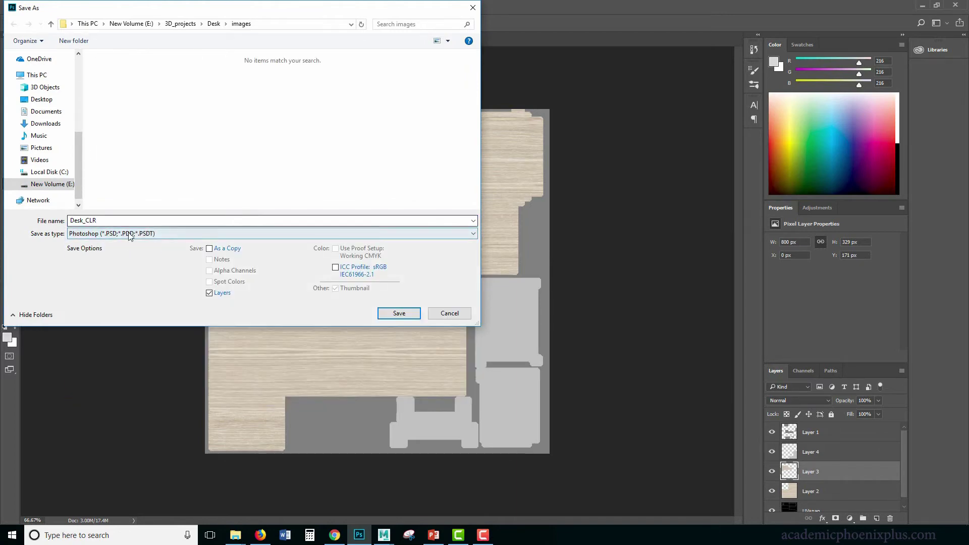
pyautogui.click(398, 313)
pyautogui.press('Return')
# Save a flattened TIFF copy without layers as Desk_CLR in the Desk project's sourceimages folder, with no image compression.
pyautogui.hotkey('ctrl', 'shift', 's')
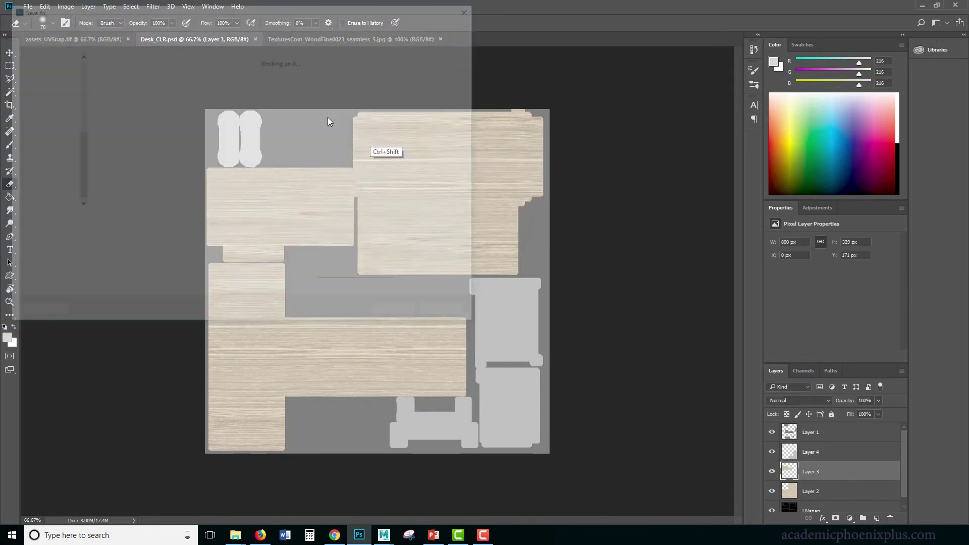
pyautogui.click(146, 234)
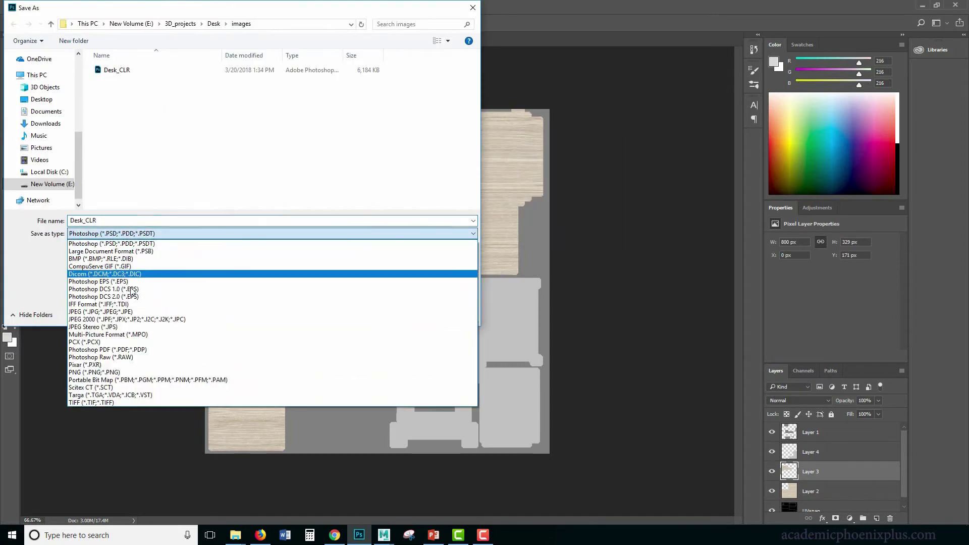
pyautogui.click(110, 402)
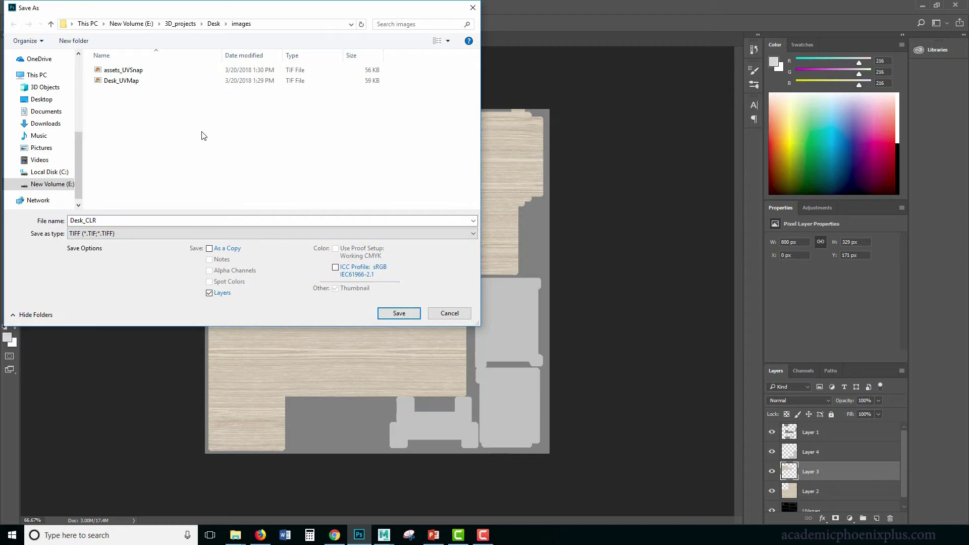
pyautogui.click(213, 24)
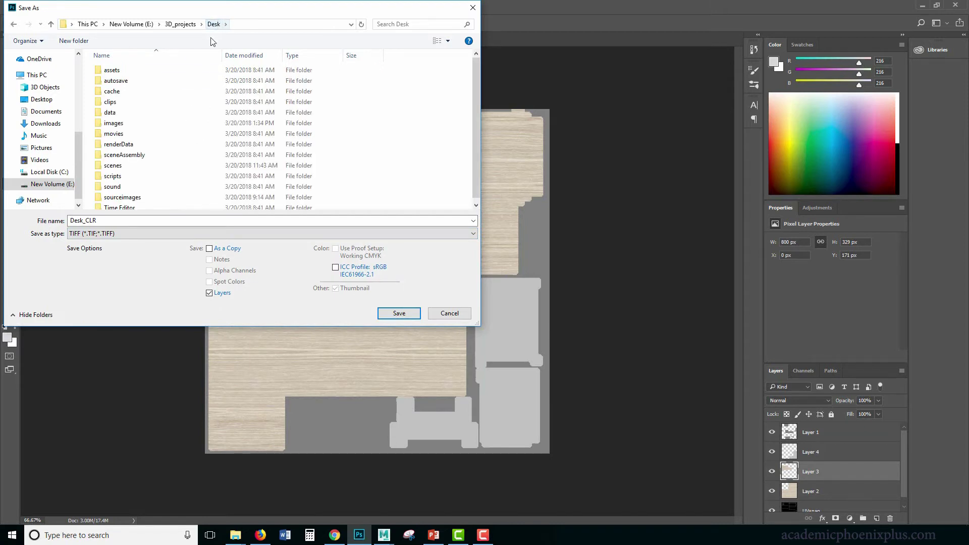
pyautogui.scroll(-1, 445, 172)
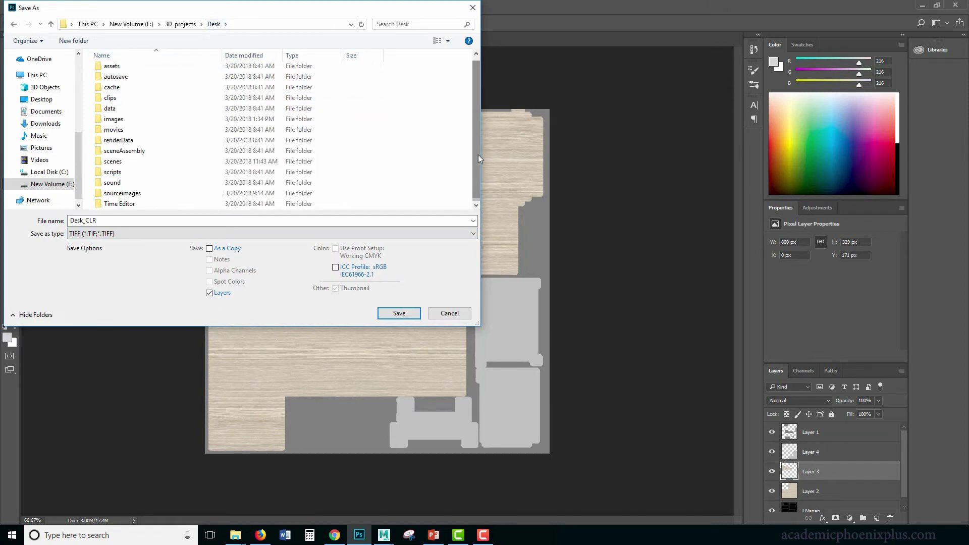
pyautogui.doubleClick(129, 194)
pyautogui.click(222, 295)
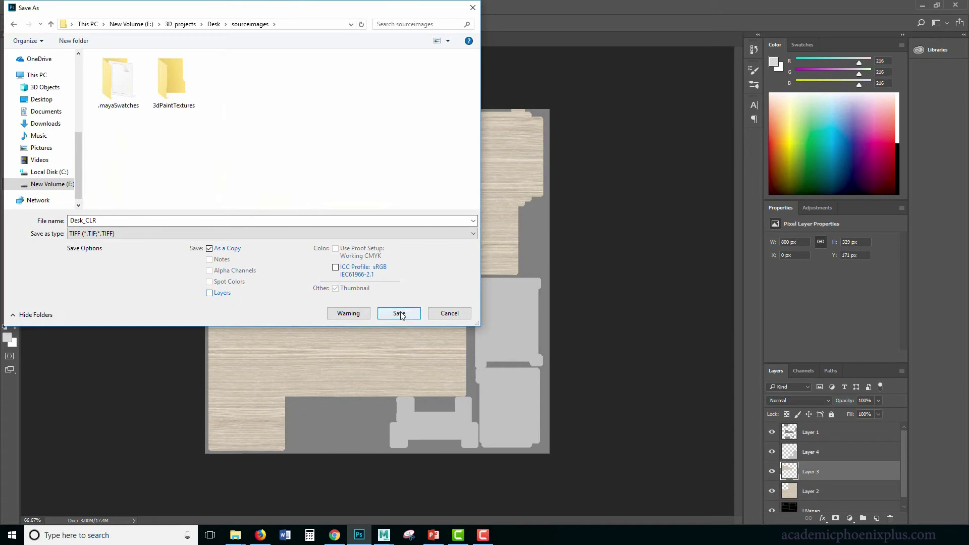
pyautogui.click(398, 313)
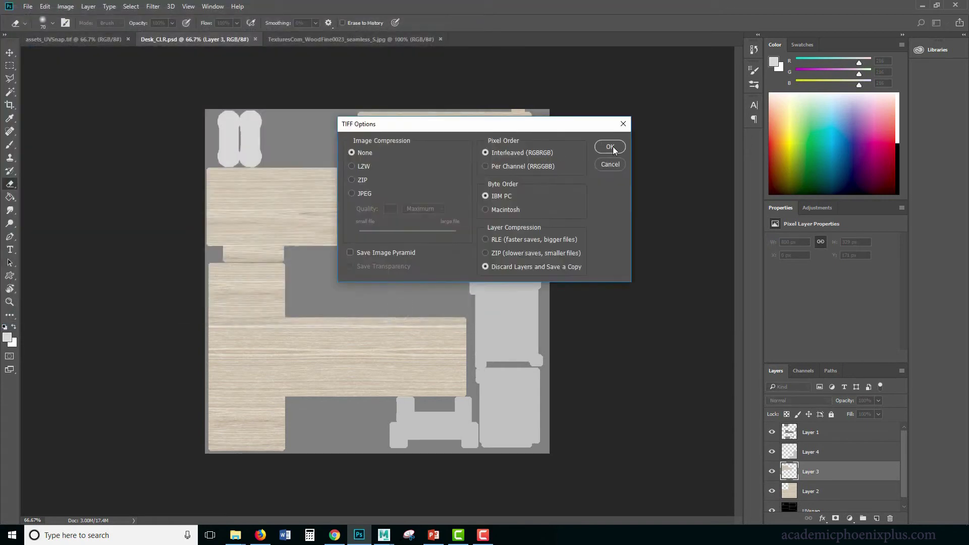
pyautogui.click(612, 148)
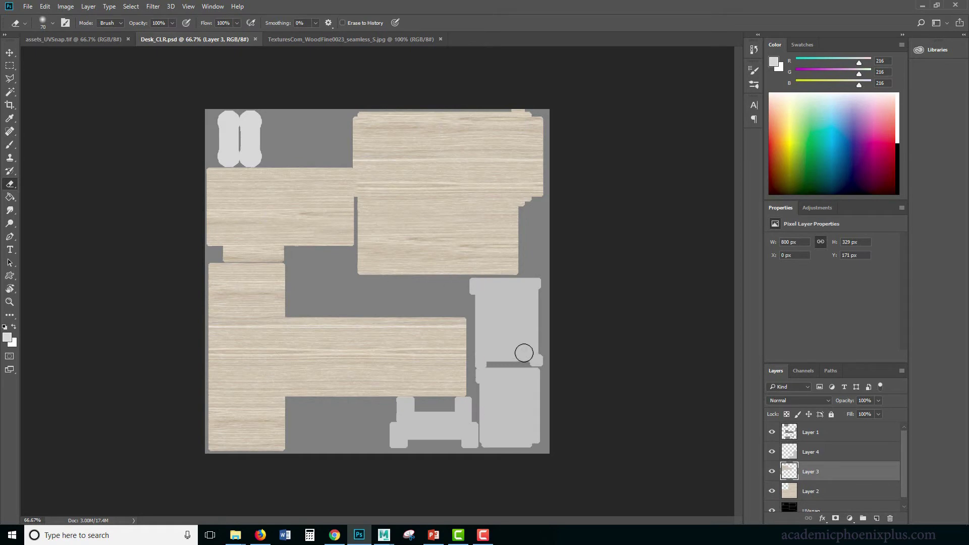
# Switch to Maya, select the desk and the drawer unit together, and minimise the UV Editor.
pyautogui.moveTo(399, 534)
pyautogui.click(419, 492)
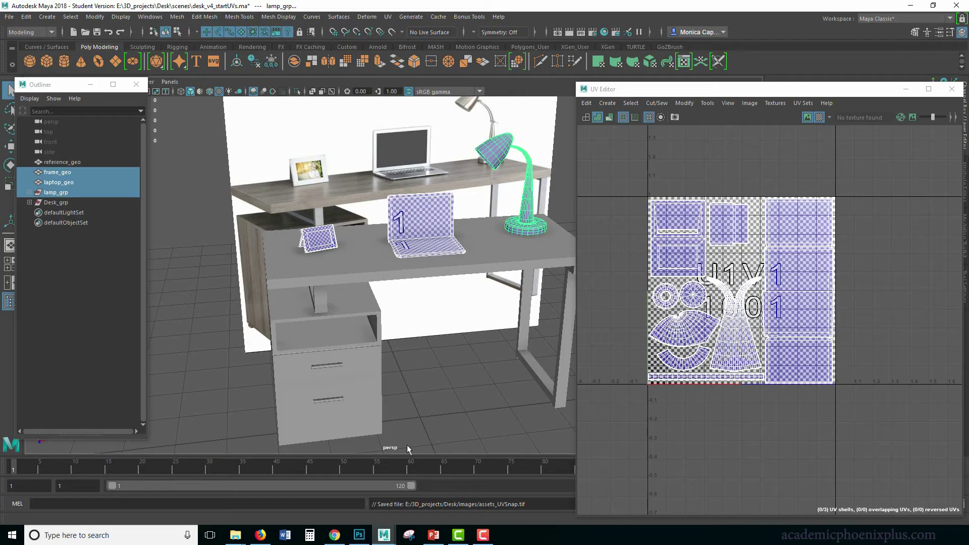
pyautogui.click(492, 258)
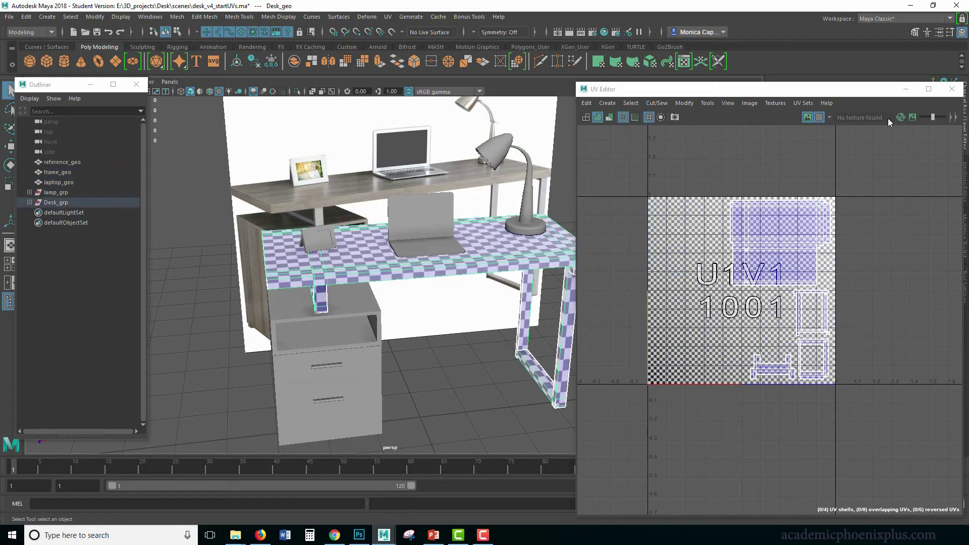
pyautogui.click(906, 90)
pyautogui.click(363, 291)
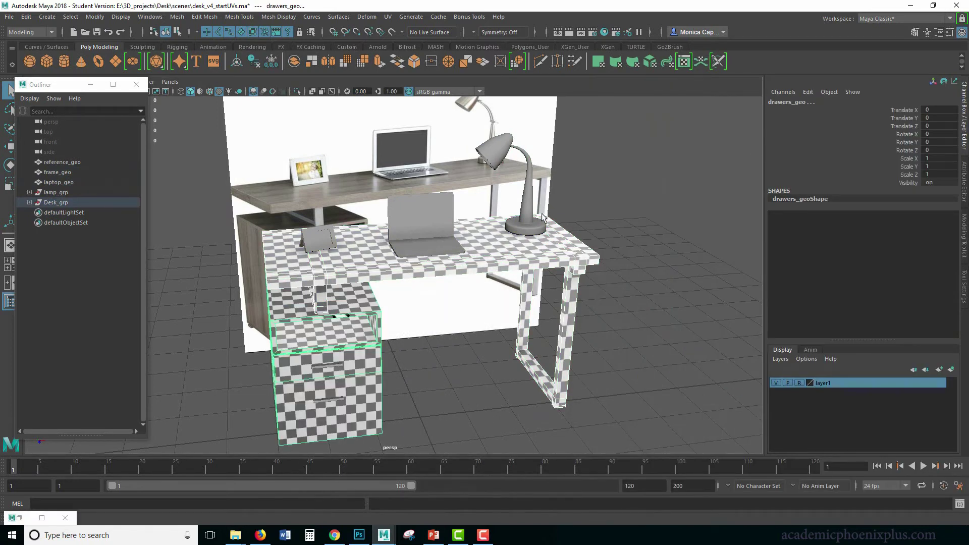
pyautogui.rightClick(520, 253)
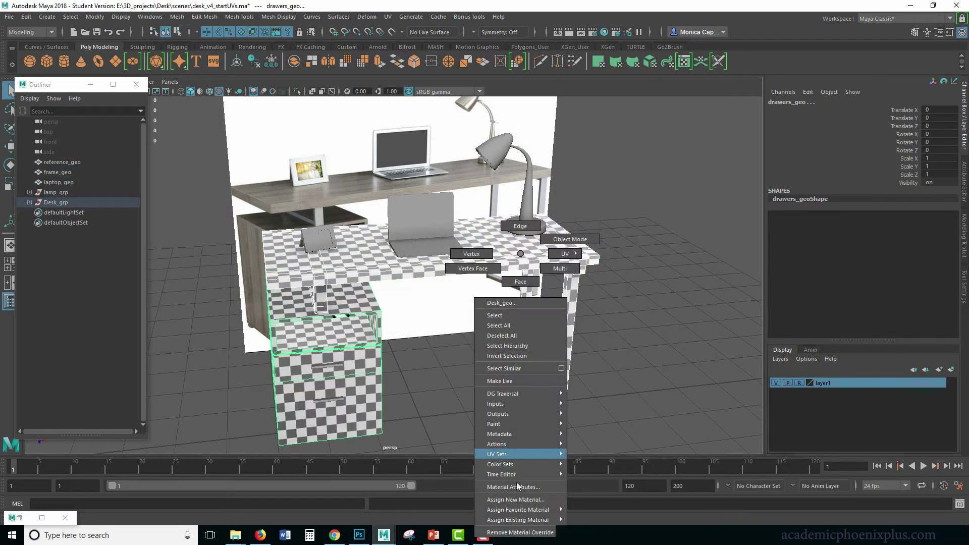
pyautogui.click(532, 499)
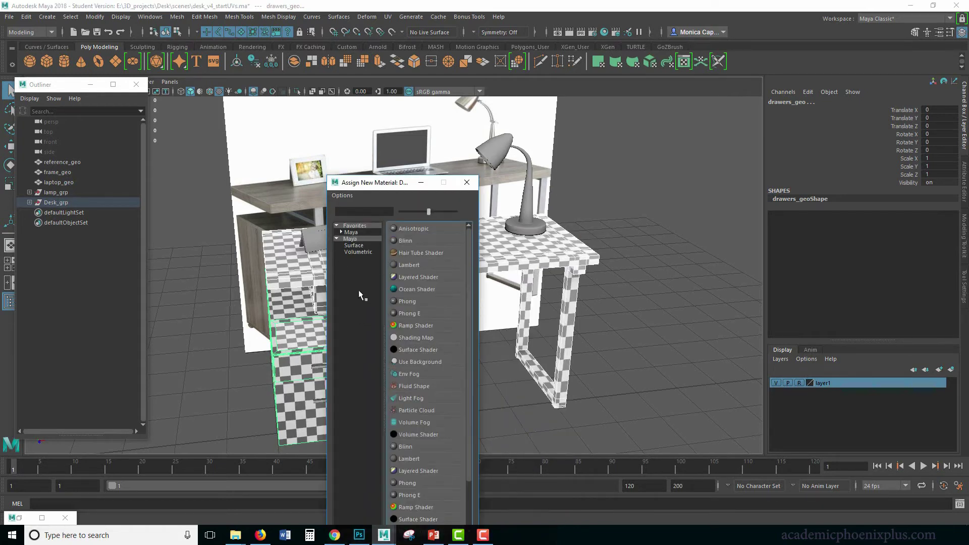
pyautogui.click(467, 182)
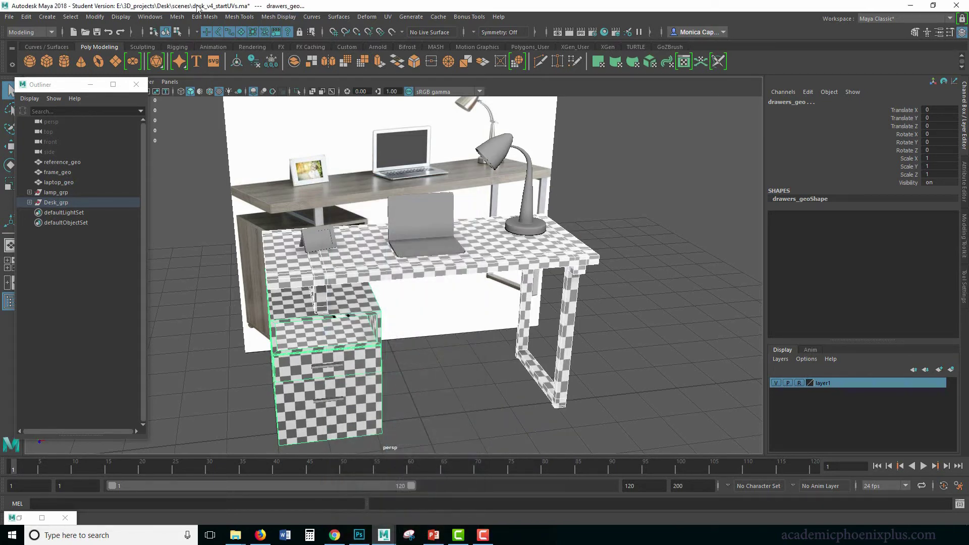
# Load the Arnold plug-in through the Plug-in Manager and close the manager.
pyautogui.click(150, 17)
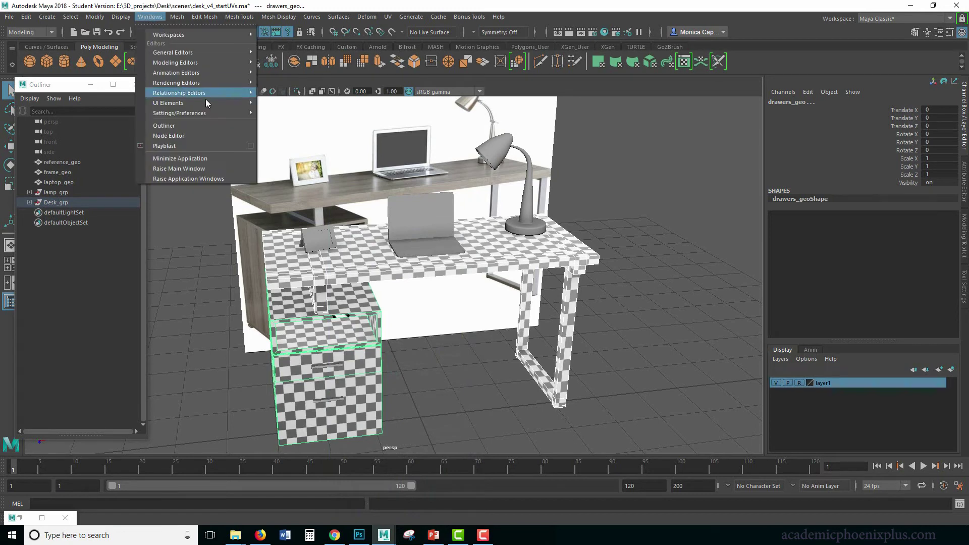
pyautogui.moveTo(211, 115)
pyautogui.click(312, 187)
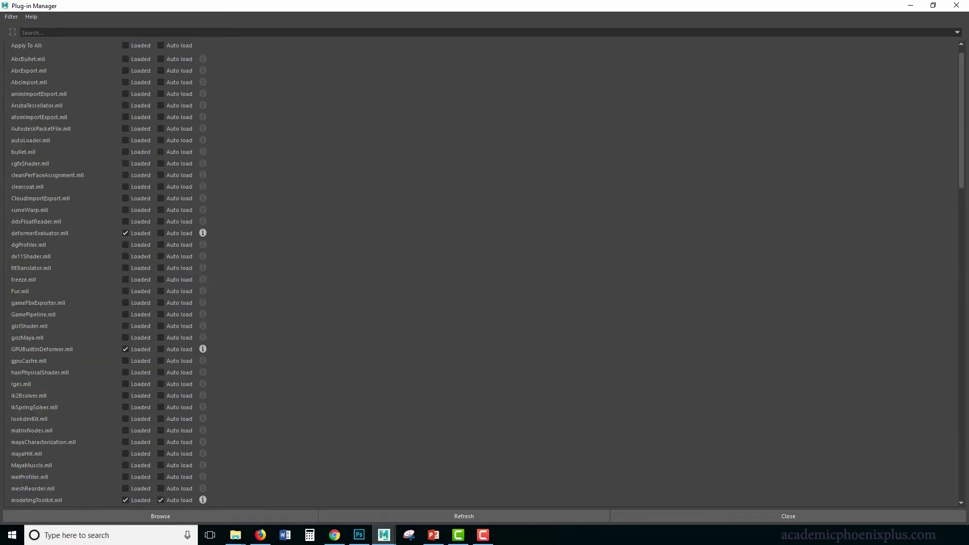
pyautogui.click(956, 5)
# Assign a new Arnold aiStandardSurface material to the selected desk and drawer unit.
pyautogui.moveTo(455, 257); pyautogui.dragTo(453, 503, button='right')
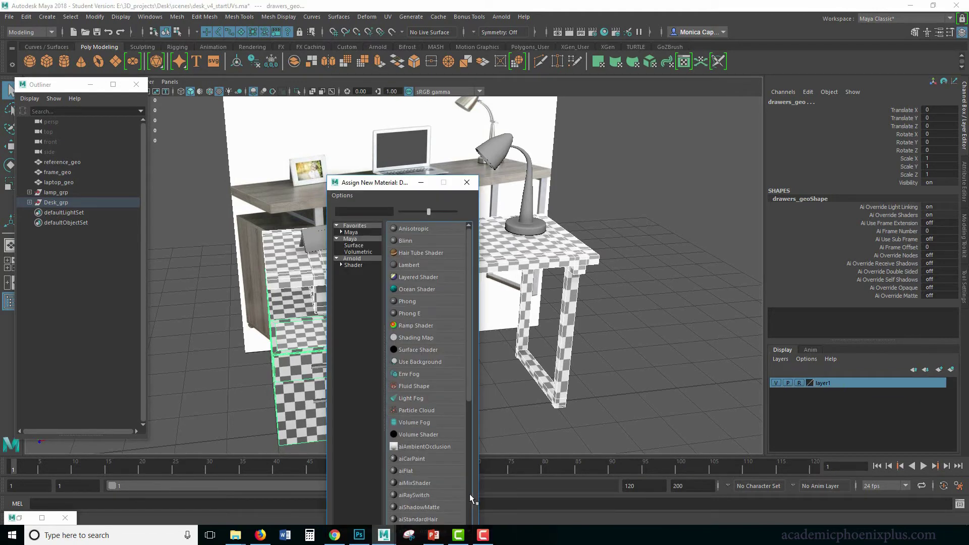
pyautogui.click(358, 258)
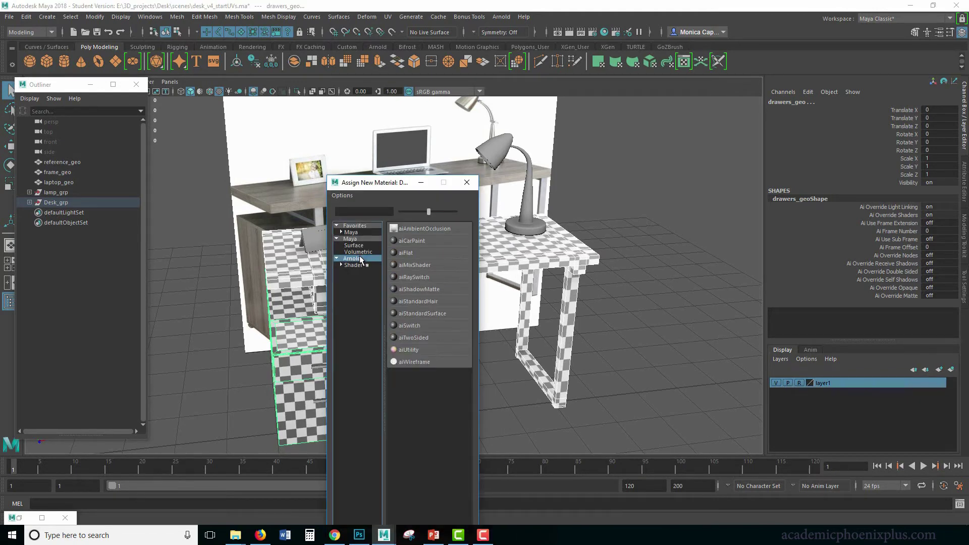
pyautogui.click(438, 314)
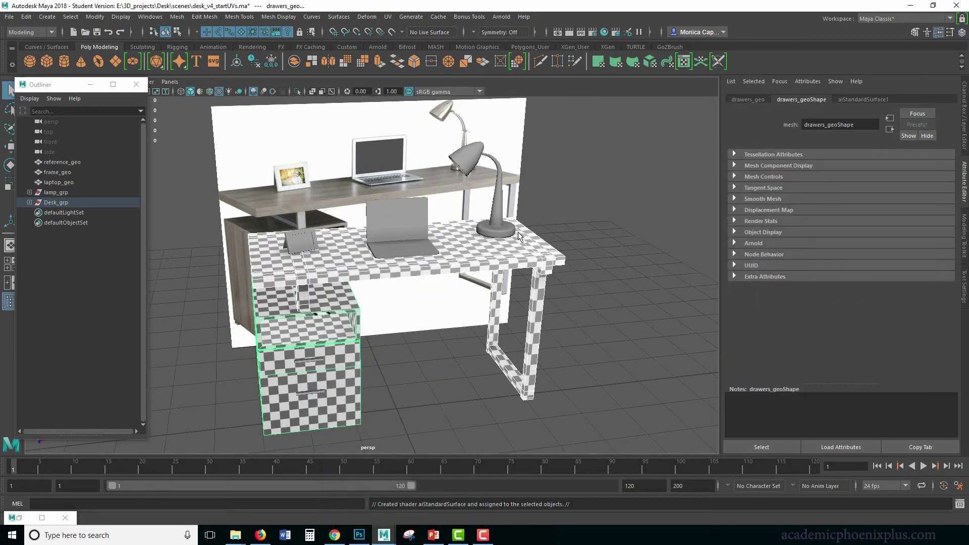
# Turn off the checker map display for the desk in the UV Editor and close the UV windows.
pyautogui.click(517, 251)
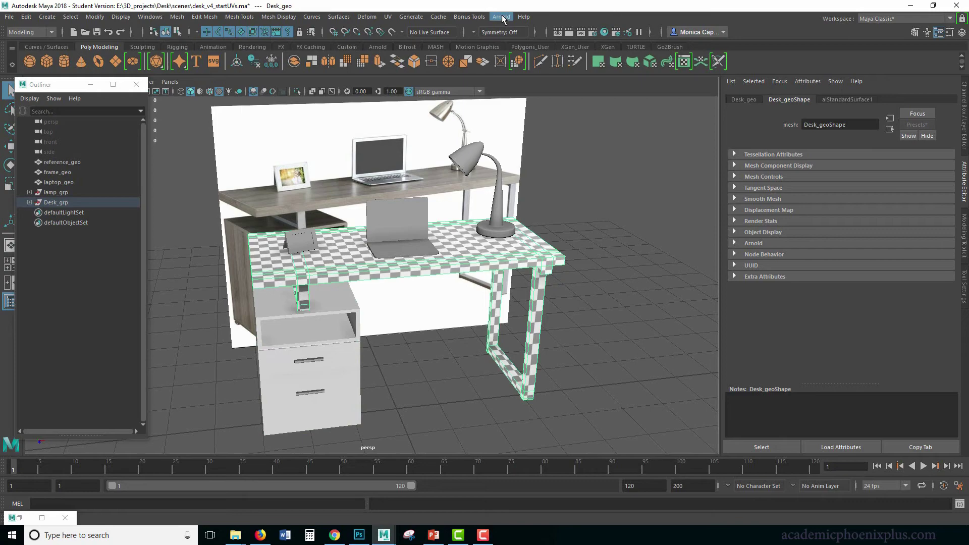
pyautogui.click(388, 16)
pyautogui.click(395, 34)
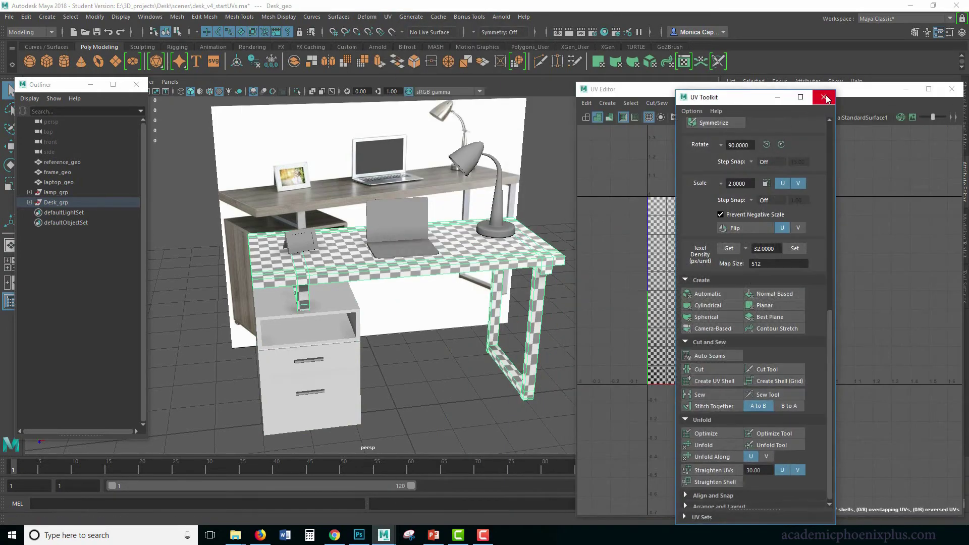
pyautogui.click(825, 99)
pyautogui.click(819, 117)
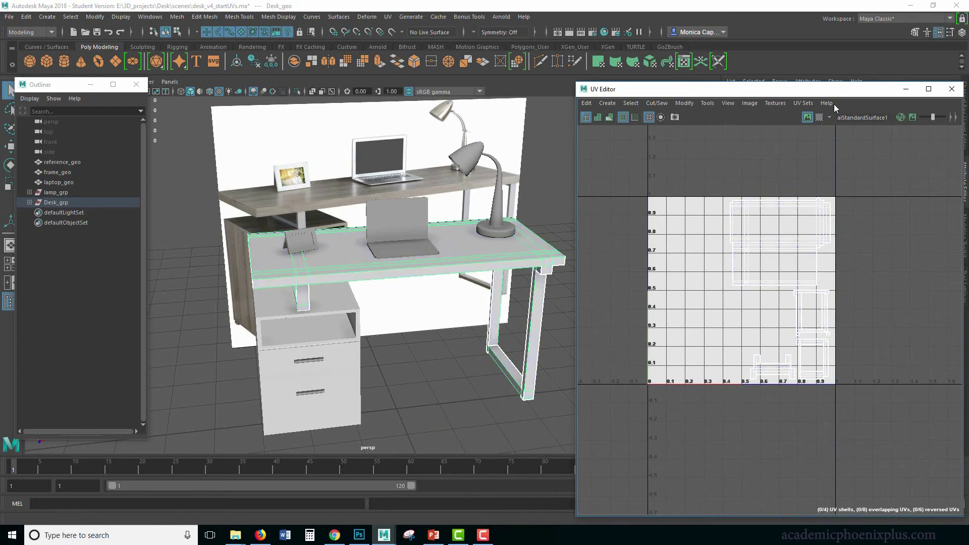
pyautogui.click(951, 89)
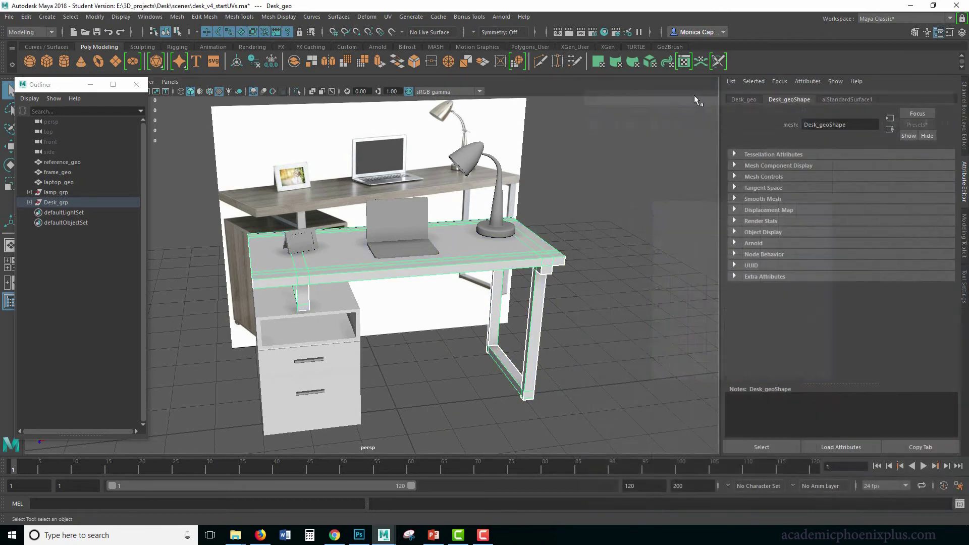
# Select both drawer handles and assign the existing aiStandardSurface1 material to them.
pyautogui.click(302, 361)
pyautogui.rightClick(310, 340)
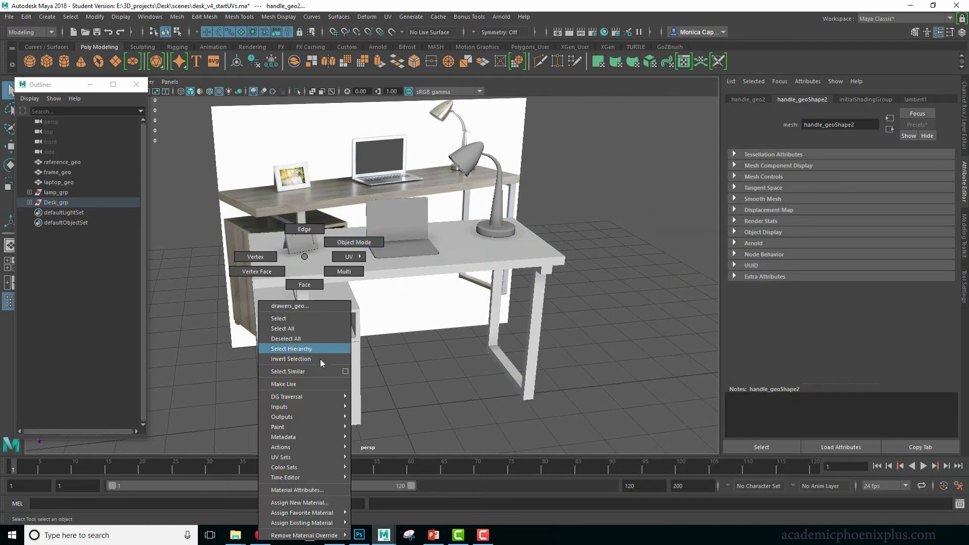
pyautogui.moveTo(347, 525)
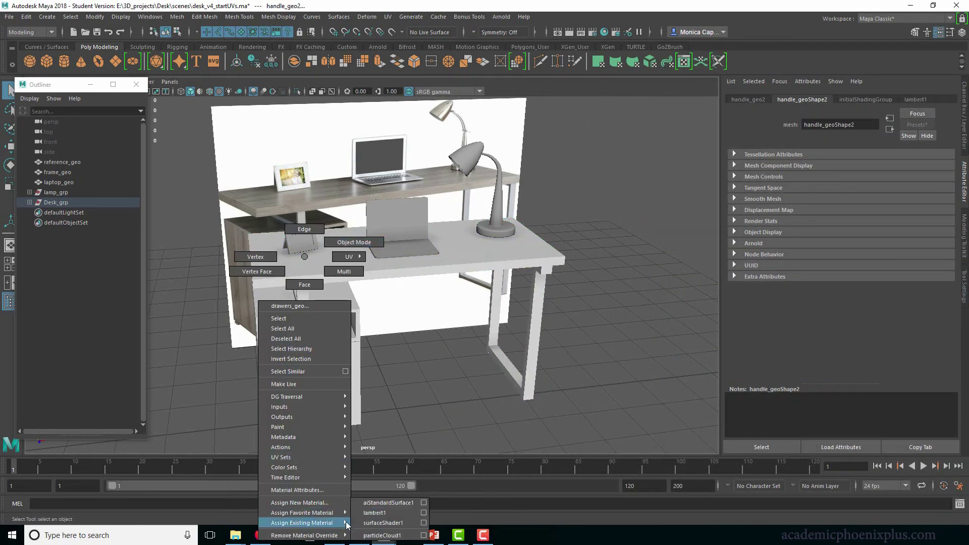
pyautogui.click(404, 503)
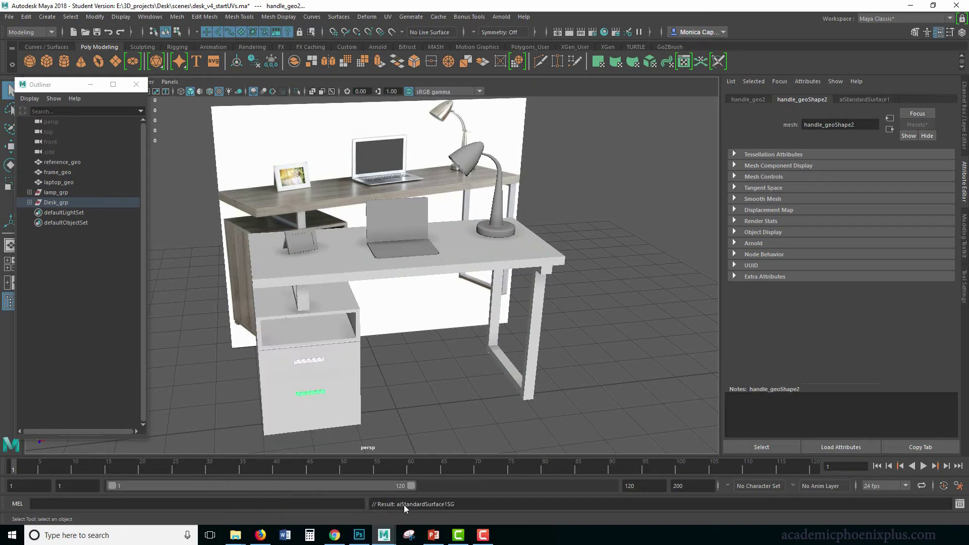
# Rename the handles' Arnold material to Desk_aiStandardSurface and set its base weight to 1.
pyautogui.click(874, 98)
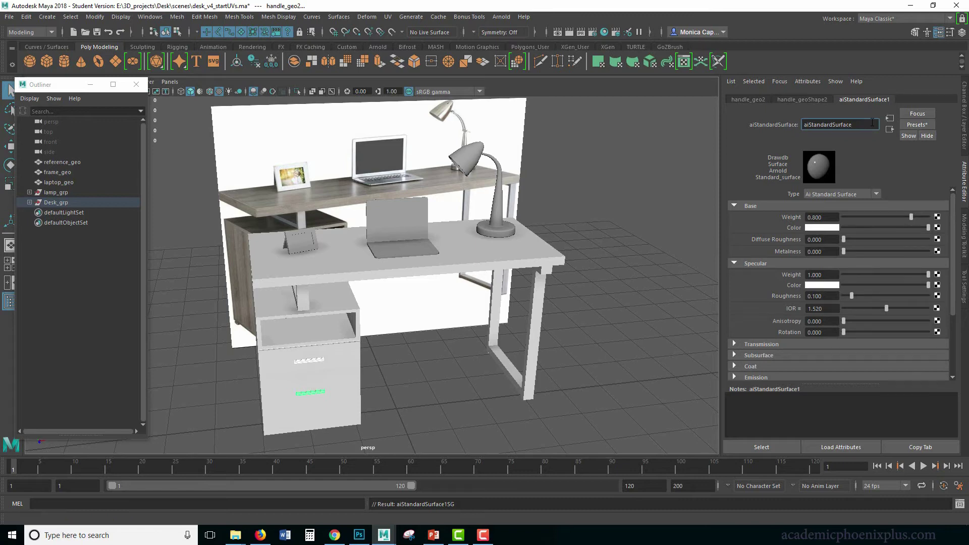
pyautogui.write('Desk_')
pyautogui.press('Return')
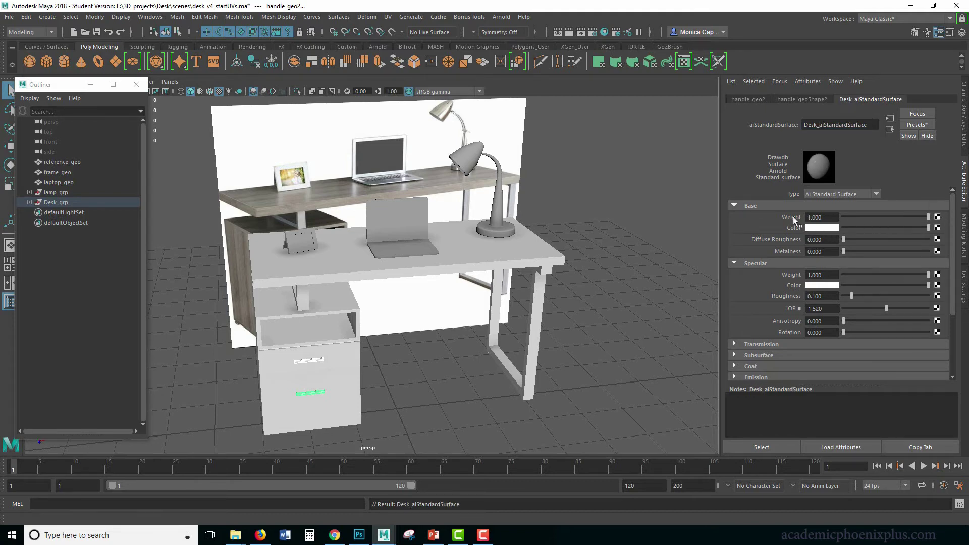
pyautogui.click(938, 228)
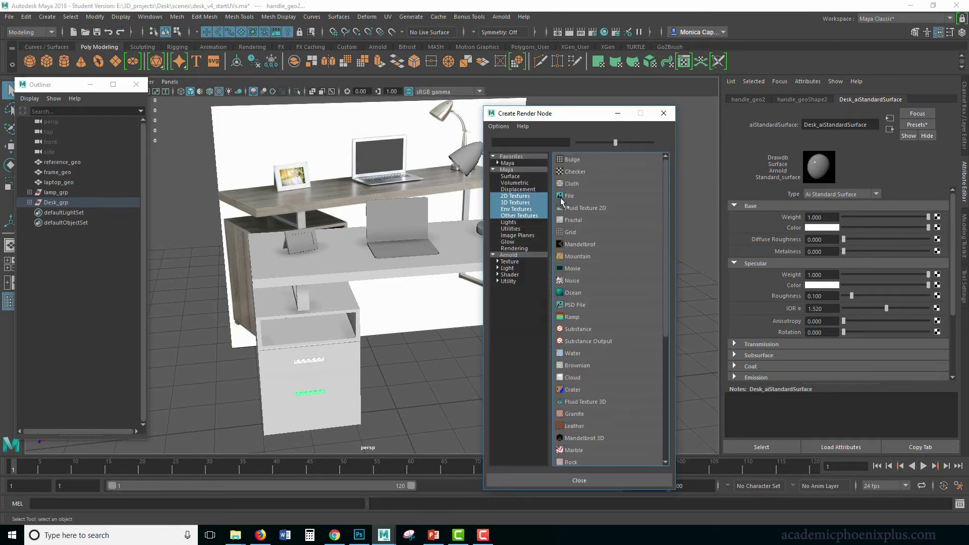
pyautogui.click(604, 198)
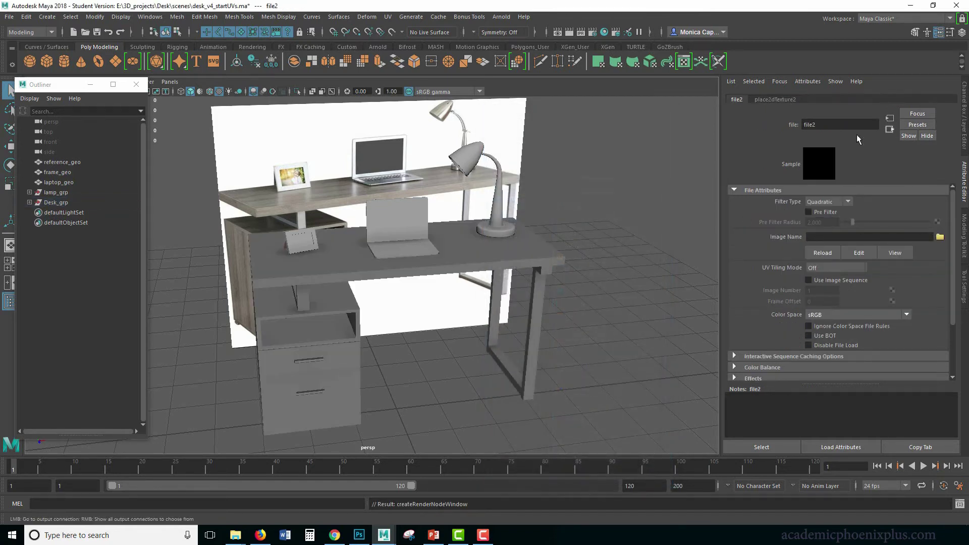
pyautogui.hotkey('ctrl', 'z')
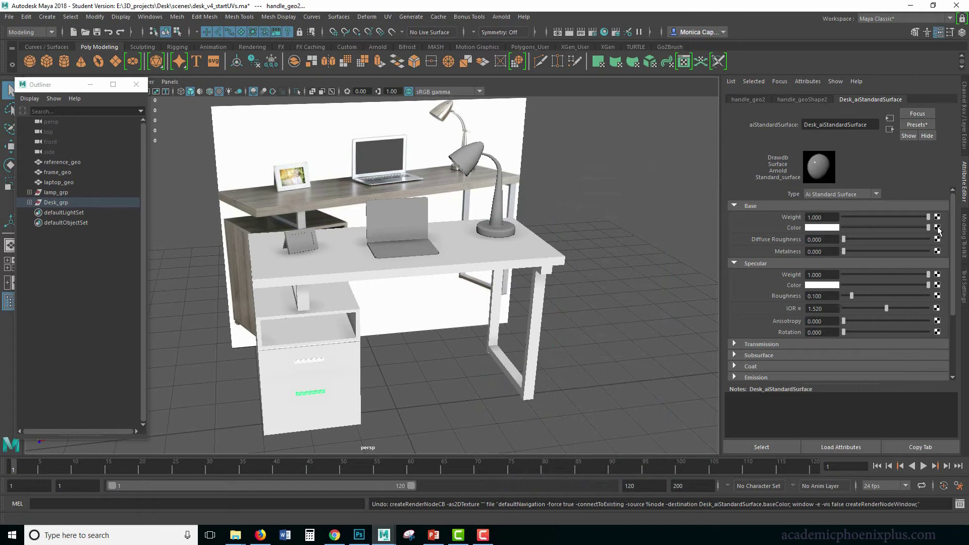
# Connect a File texture to the base color of Desk_aiStandardSurface.
pyautogui.click(937, 228)
pyautogui.click(595, 195)
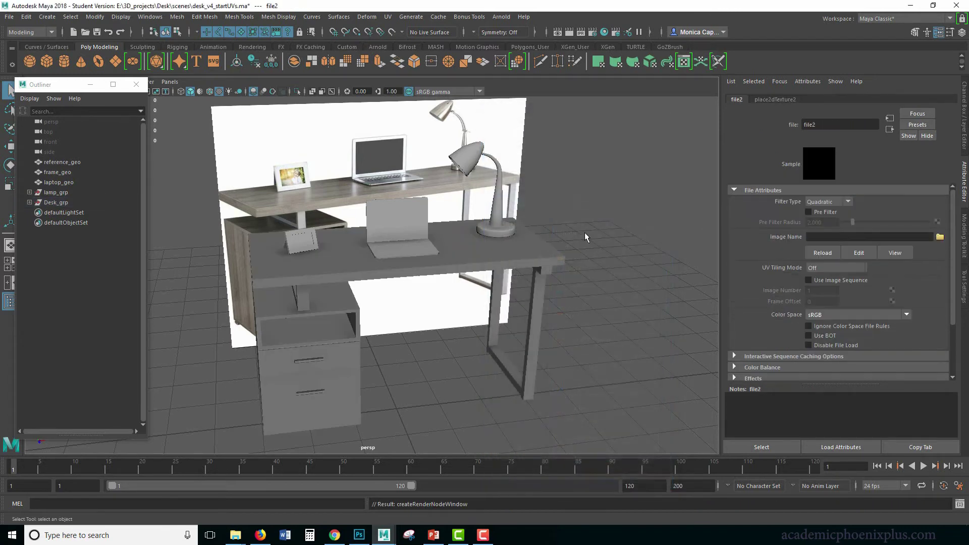
# Load Desk_CLR.tif from the sourceimages folder into the desk's file texture and deselect everything.
pyautogui.click(940, 237)
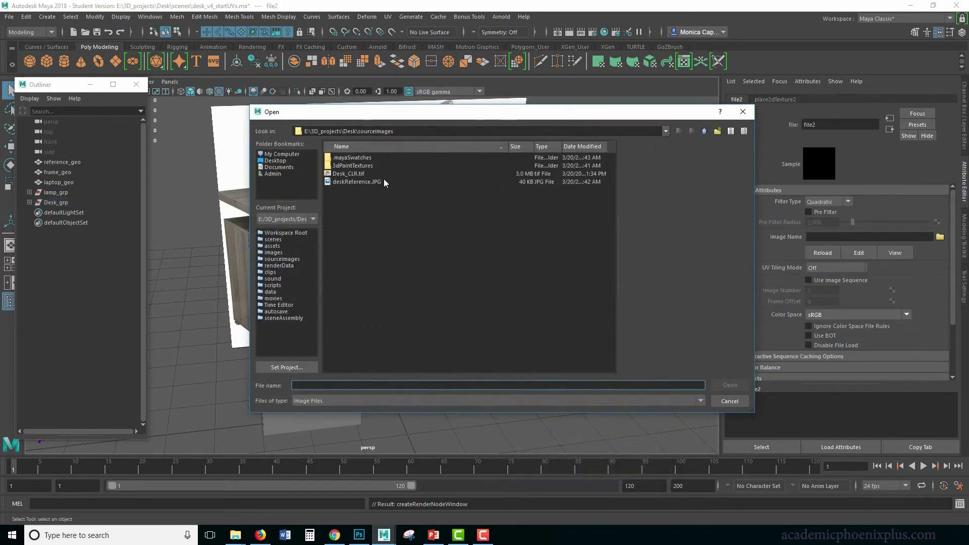
pyautogui.click(359, 174)
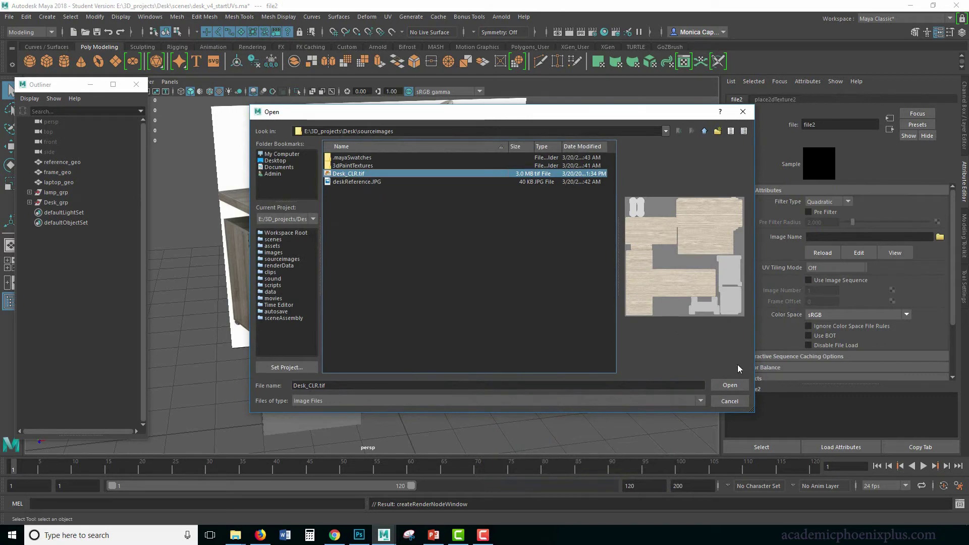
pyautogui.click(735, 384)
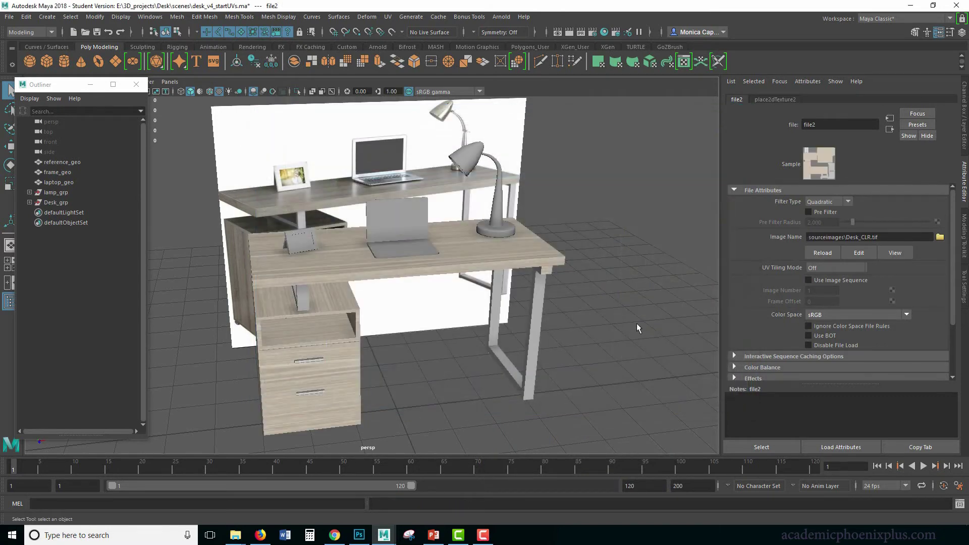
pyautogui.click(637, 323)
# Render an angled view of the textured desk in Arnold and close the render window.
pyautogui.keyDown('alt'); pyautogui.moveTo(461, 358); pyautogui.dragTo(438, 318); pyautogui.keyUp('alt')
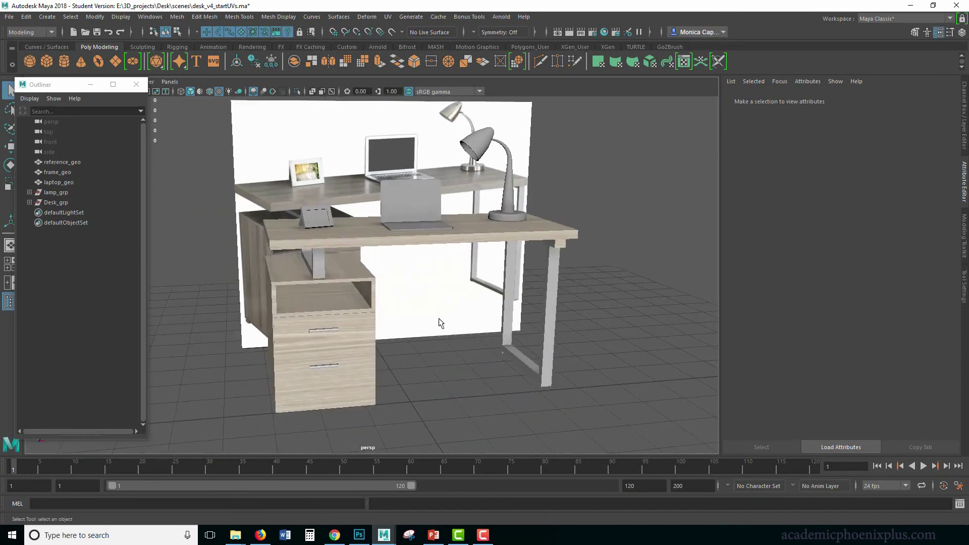
pyautogui.scroll(5, 498, 346)
pyautogui.keyDown('alt'); pyautogui.moveTo(498, 346); pyautogui.dragTo(535, 267); pyautogui.keyUp('alt')
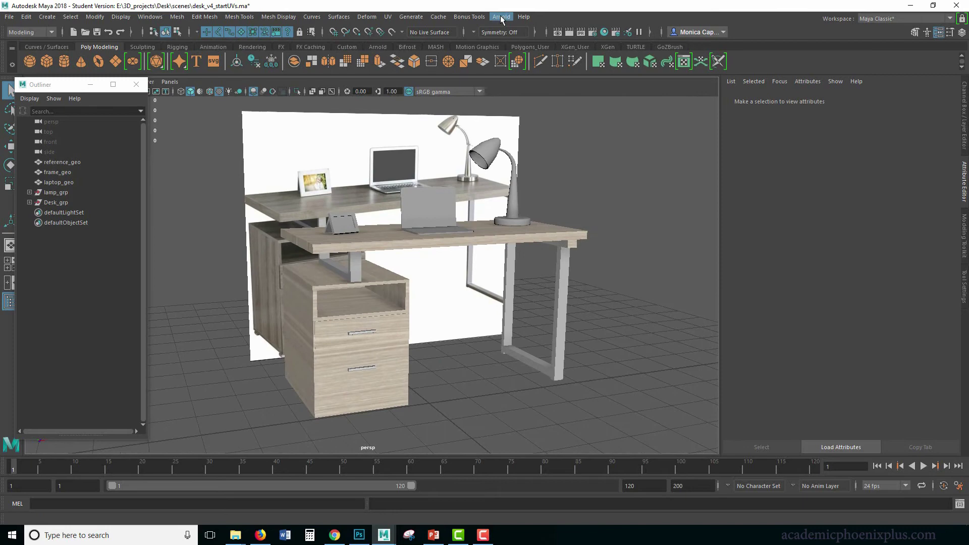
pyautogui.click(501, 16)
pyautogui.click(520, 34)
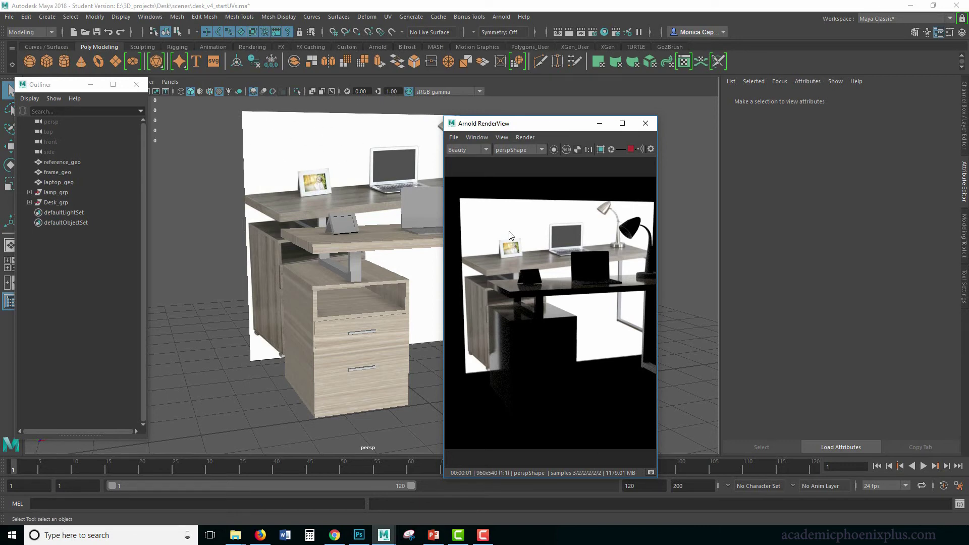
pyautogui.click(645, 125)
# Hide display layer layer1, which contains the reference image plane behind the desk.
pyautogui.keyDown('alt'); pyautogui.moveTo(639, 174); pyautogui.dragTo(512, 195, button='right'); pyautogui.keyUp('alt')
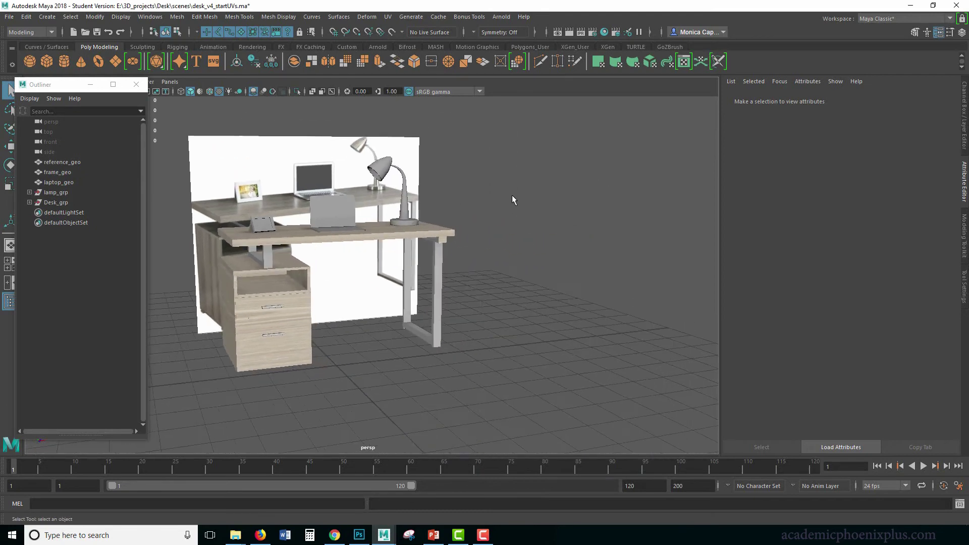
pyautogui.keyDown('alt'); pyautogui.moveTo(512, 194); pyautogui.dragTo(393, 207); pyautogui.keyUp('alt')
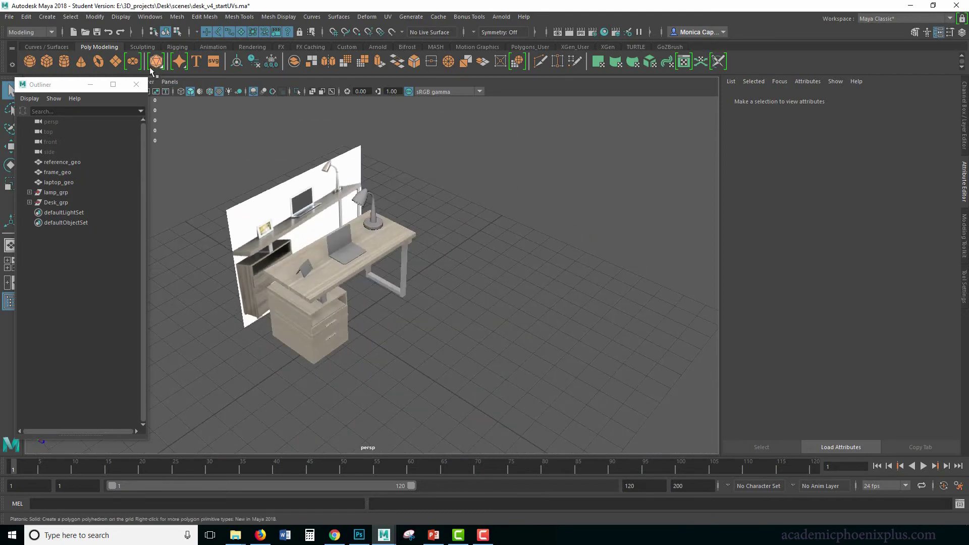
pyautogui.click(964, 133)
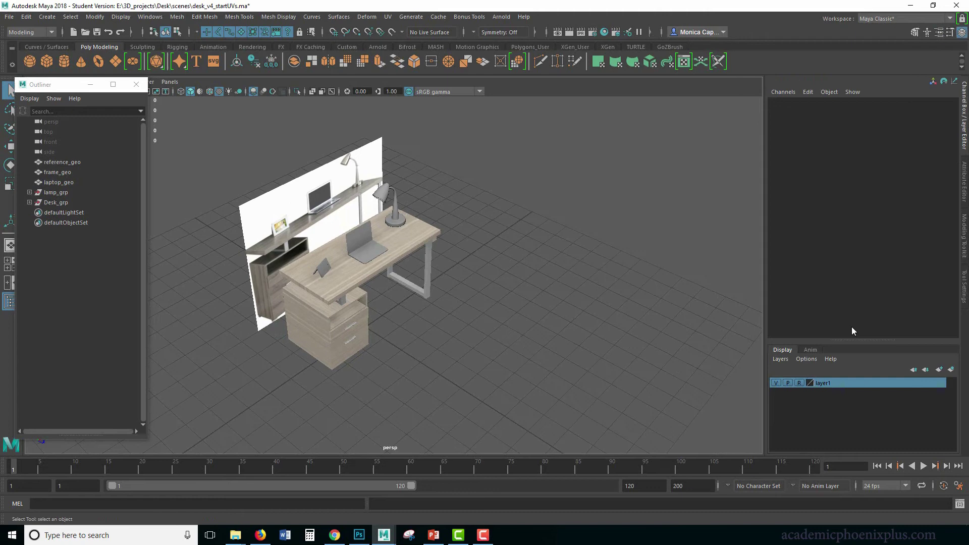
pyautogui.click(776, 383)
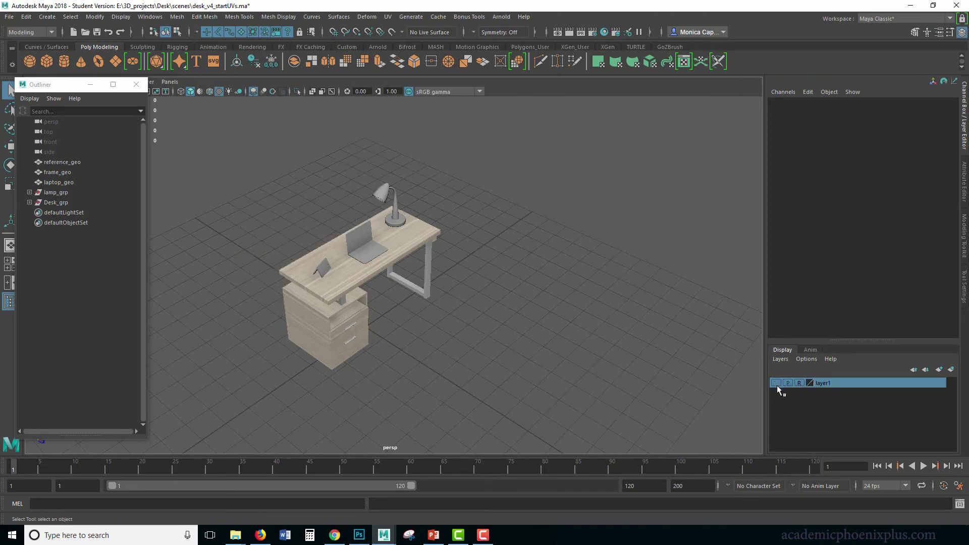
# Create an Arnold area light, move it beside the lamp end of the desk, and scale it to about 2.4.
pyautogui.click(502, 17)
pyautogui.moveTo(585, 68)
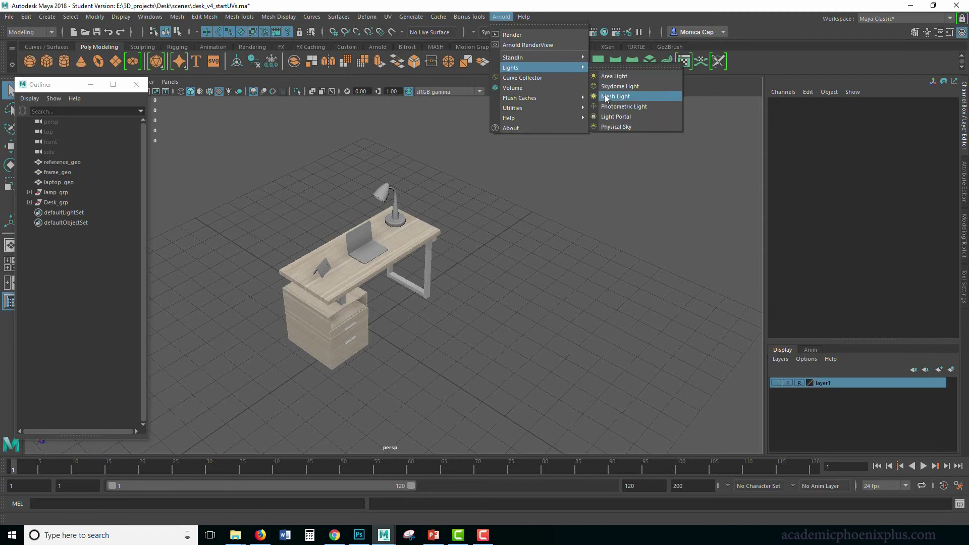
pyautogui.click(624, 76)
pyautogui.press('w')
pyautogui.keyDown('alt'); pyautogui.moveTo(420, 197); pyautogui.dragTo(464, 264, button='middle'); pyautogui.keyUp('alt')
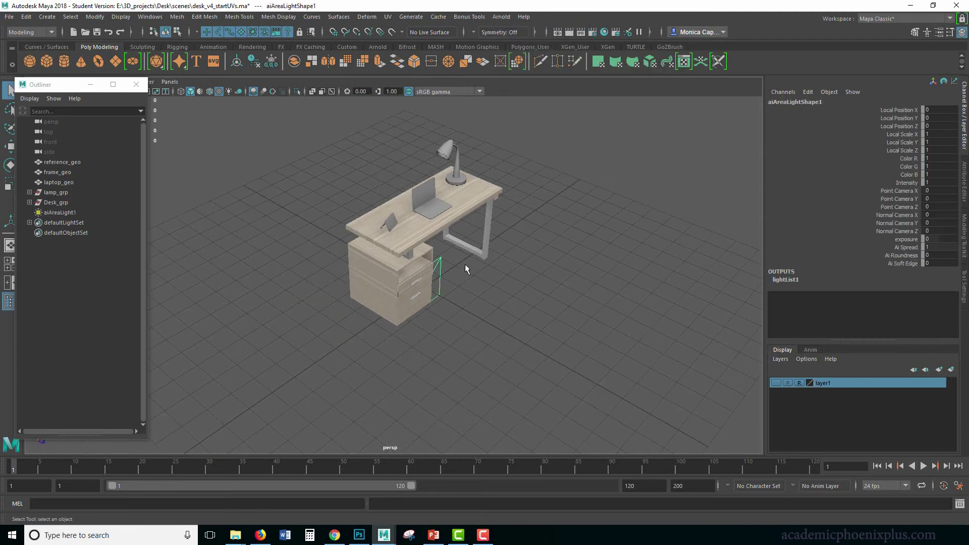
pyautogui.moveTo(437, 288); pyautogui.dragTo(611, 119)
pyautogui.keyDown('alt'); pyautogui.moveTo(621, 152); pyautogui.dragTo(649, 186); pyautogui.keyUp('alt')
pyautogui.press('r')
pyautogui.moveTo(616, 152); pyautogui.dragTo(555, 251)
# Rotate the area light to aim down at the desk and raise it to about 8.2 units in Y.
pyautogui.press('e')
pyautogui.press('w')
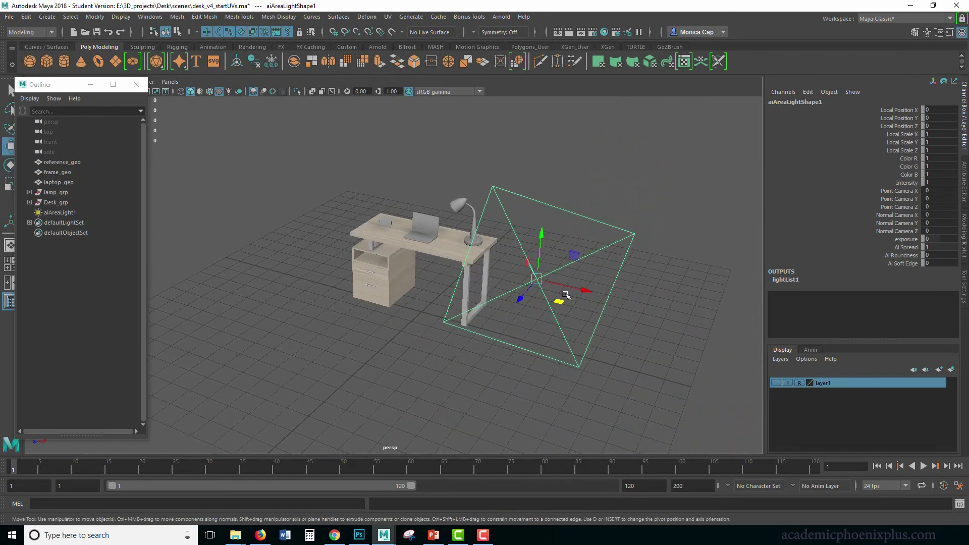
pyautogui.click(583, 290)
pyautogui.hotkey('ctrl', 'z')
pyautogui.press('e')
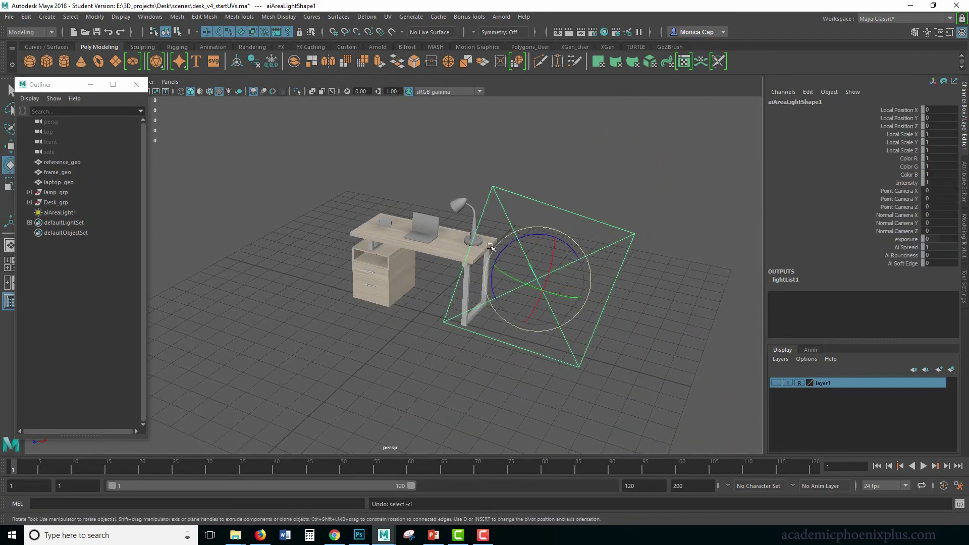
pyautogui.moveTo(501, 246); pyautogui.dragTo(559, 204)
pyautogui.press('w')
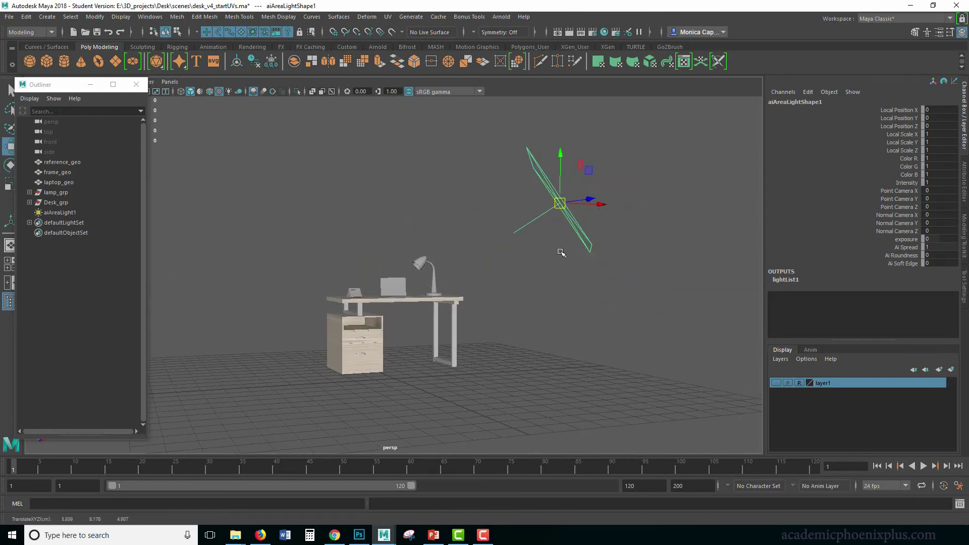
# Duplicate the area light and place the copy above the drawer side, about -5.5 in X, rotated to face the desk.
pyautogui.keyDown('alt'); pyautogui.moveTo(560, 248); pyautogui.dragTo(213, 288); pyautogui.keyUp('alt')
pyautogui.hotkey('ctrl', 'd')
pyautogui.press('e')
pyautogui.press('w')
pyautogui.moveTo(402, 193)
pyautogui.mouseDown()
pyautogui.moveTo(434, 194)
pyautogui.moveTo(356, 218)
pyautogui.moveTo(393, 209)
pyautogui.mouseUp()
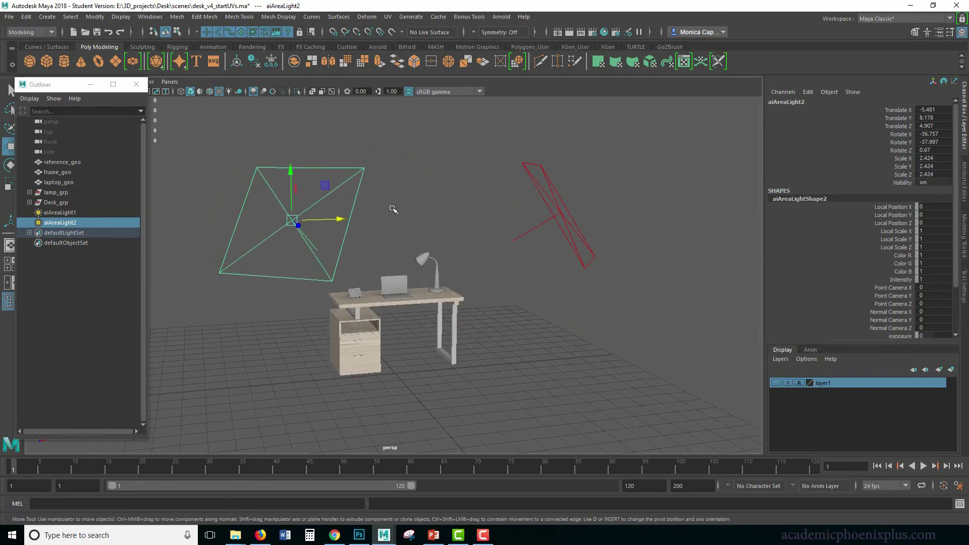
# Render the desk with both area lights in Arnold and place the render window clear of the first light.
pyautogui.click(501, 17)
pyautogui.click(515, 28)
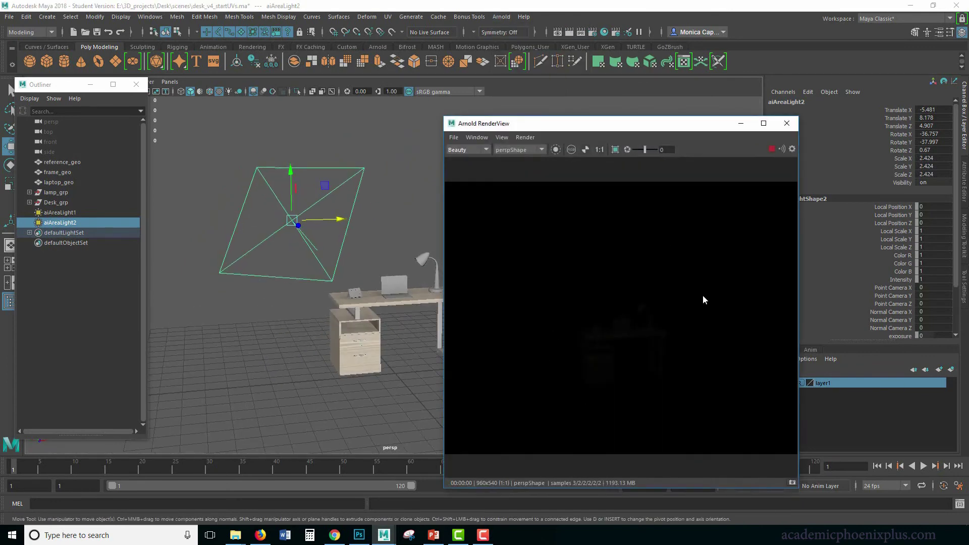
pyautogui.moveTo(608, 130); pyautogui.dragTo(192, 75)
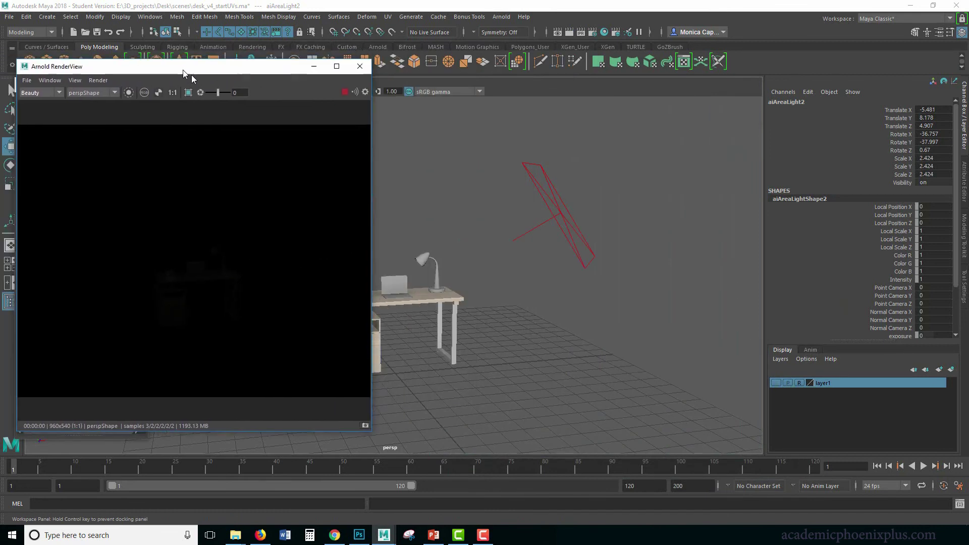
# Turn off Normalize for both aiAreaLight1 and aiAreaLight2.
pyautogui.click(576, 236)
pyautogui.hotkey('ctrl', 'a')
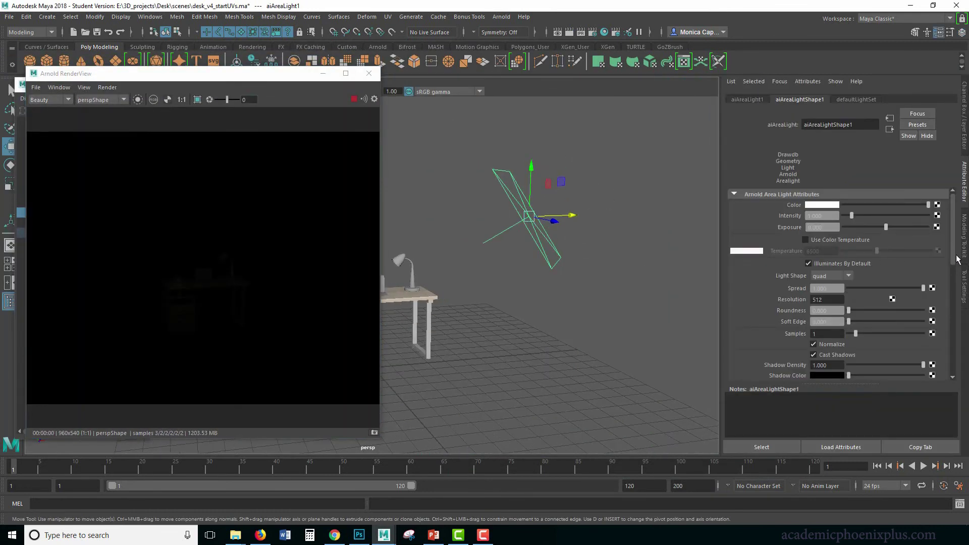
pyautogui.scroll(-6, 952, 247)
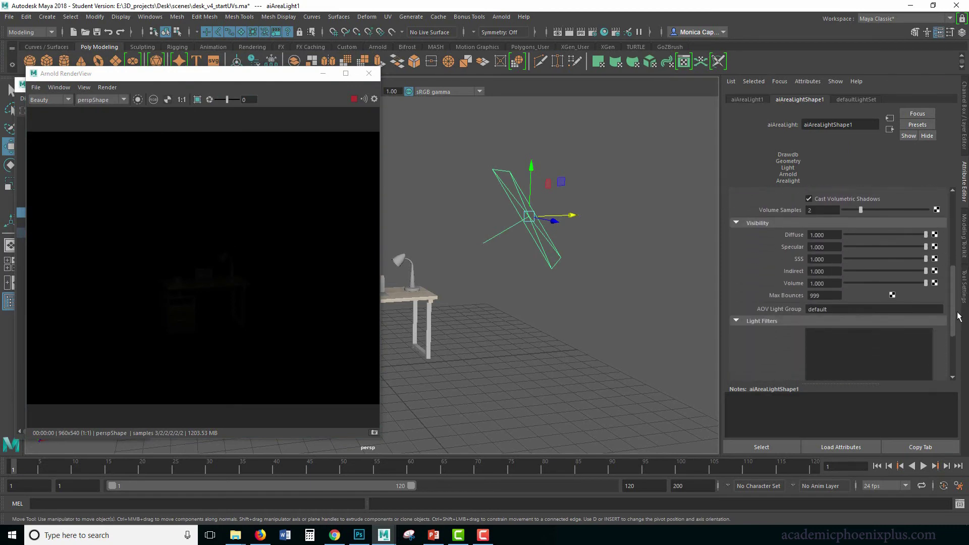
pyautogui.scroll(8, 940, 227)
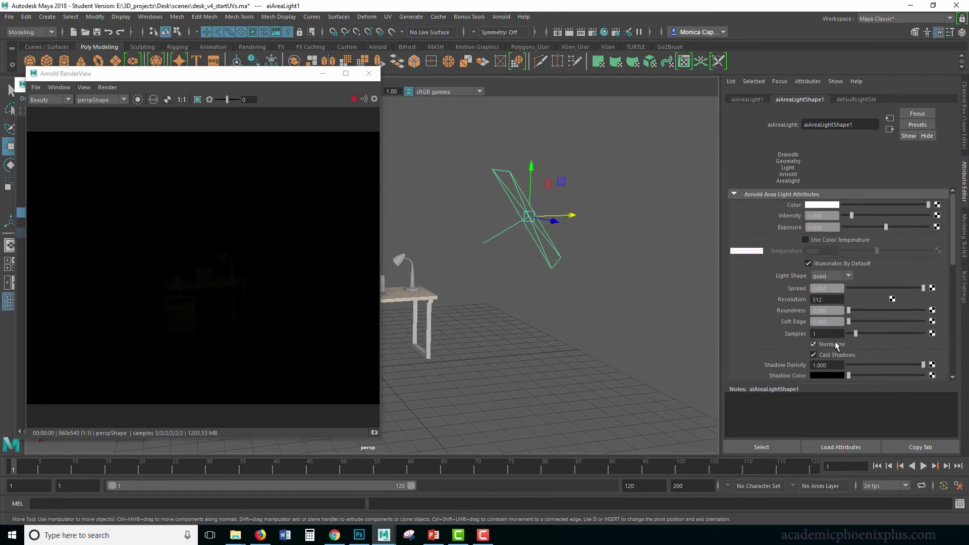
pyautogui.click(813, 344)
pyautogui.moveTo(250, 75); pyautogui.dragTo(561, 84)
pyautogui.click(280, 223)
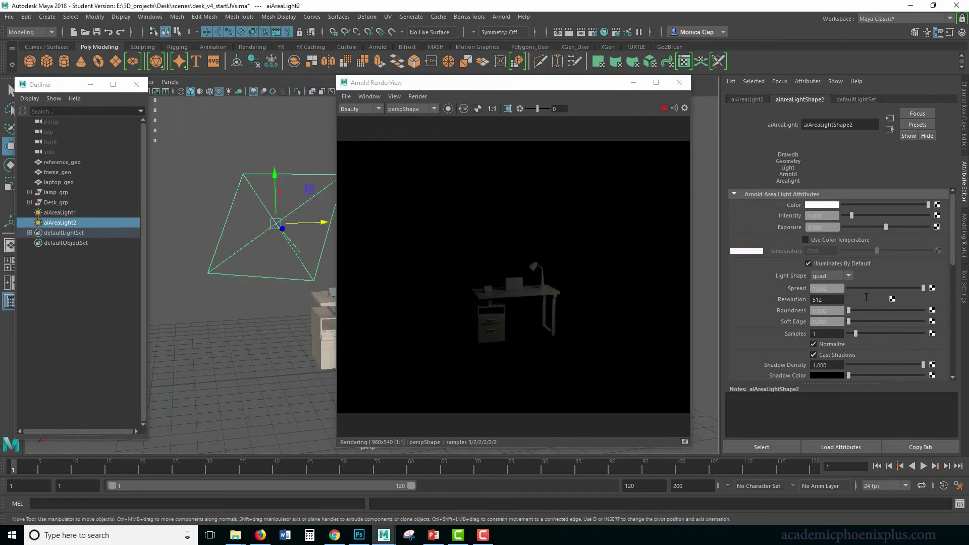
pyautogui.click(834, 344)
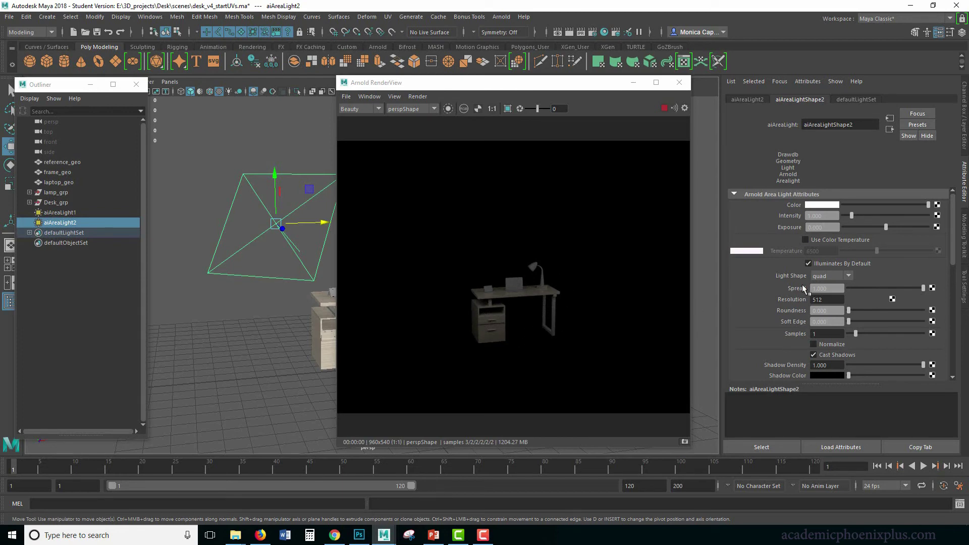
# Set the intensity of both Arnold area lights to 2.
pyautogui.write('2')
pyautogui.press('Return')
pyautogui.moveTo(516, 89); pyautogui.dragTo(225, 102)
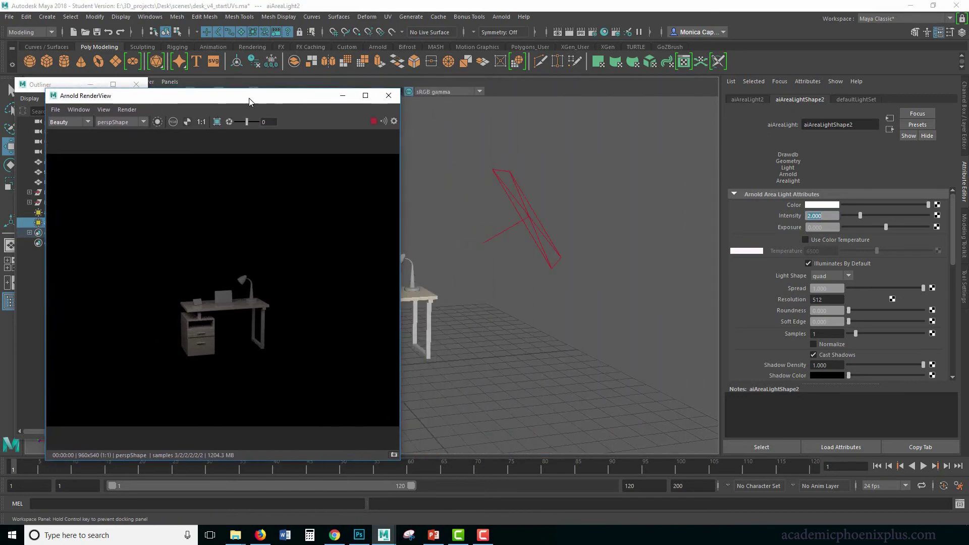
pyautogui.click(531, 220)
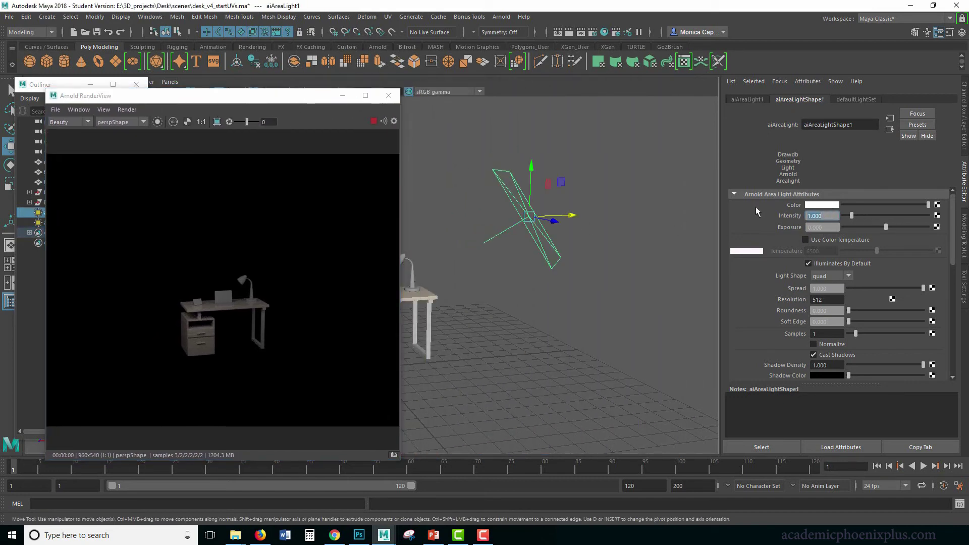
pyautogui.write('2')
pyautogui.press('Return')
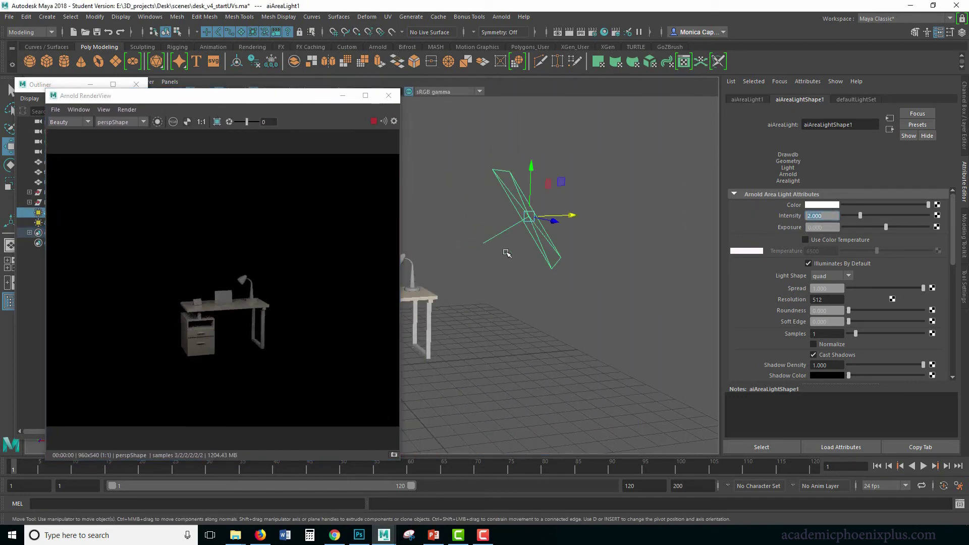
# Create a polygon plane as a floor under the desk and scale it up uniformly to about 22.7.
pyautogui.scroll(6, 511, 276)
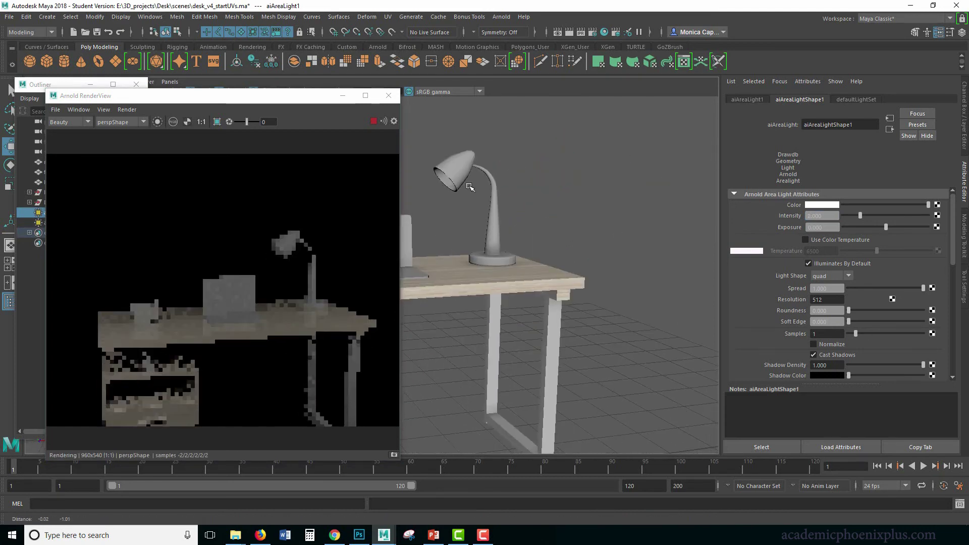
pyautogui.keyDown('alt'); pyautogui.moveTo(574, 218); pyautogui.dragTo(555, 213, button='middle'); pyautogui.keyUp('alt')
pyautogui.moveTo(217, 96); pyautogui.dragTo(751, 98)
pyautogui.keyDown('alt'); pyautogui.moveTo(399, 247); pyautogui.dragTo(385, 246, button='middle'); pyautogui.keyUp('alt')
pyautogui.keyDown('alt'); pyautogui.moveTo(385, 245); pyautogui.dragTo(376, 215, button='right'); pyautogui.keyUp('alt')
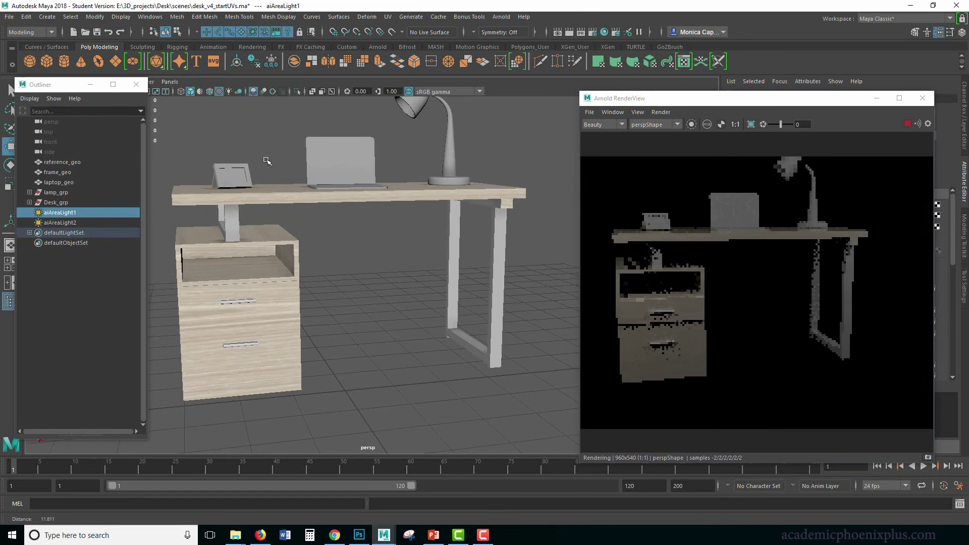
pyautogui.click(116, 62)
pyautogui.press('r')
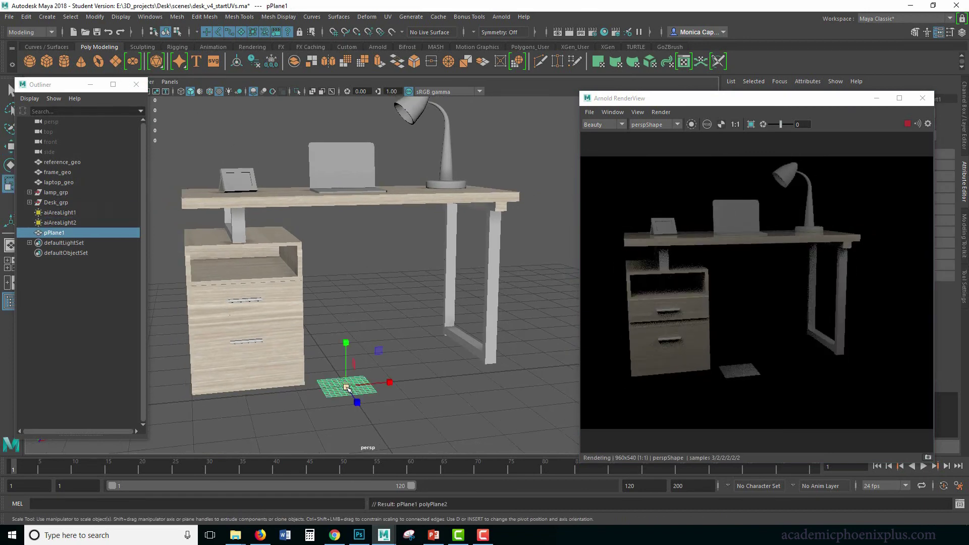
pyautogui.moveTo(346, 386); pyautogui.dragTo(421, 382)
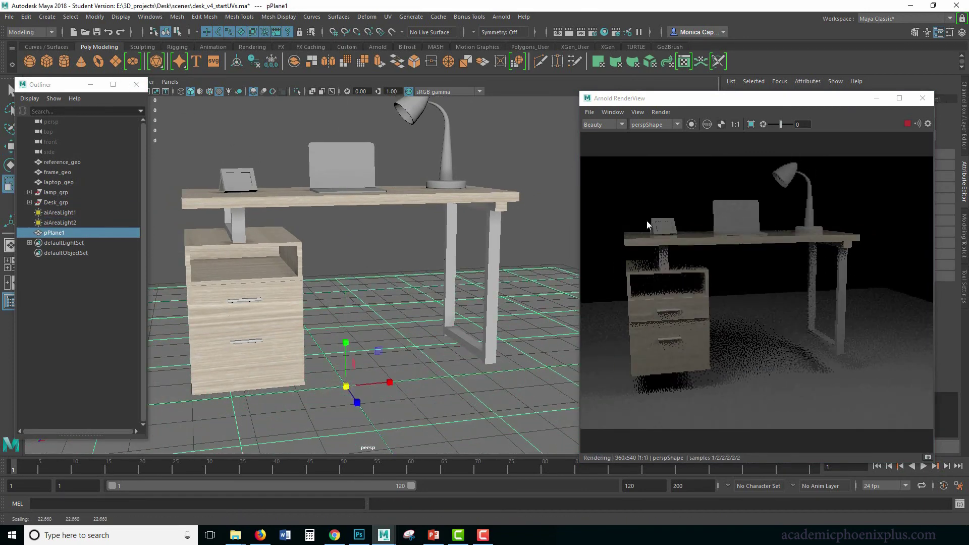
# Stop the live render and shift the floor plane about 1.1 units backward along Z beneath the desk.
pyautogui.click(907, 124)
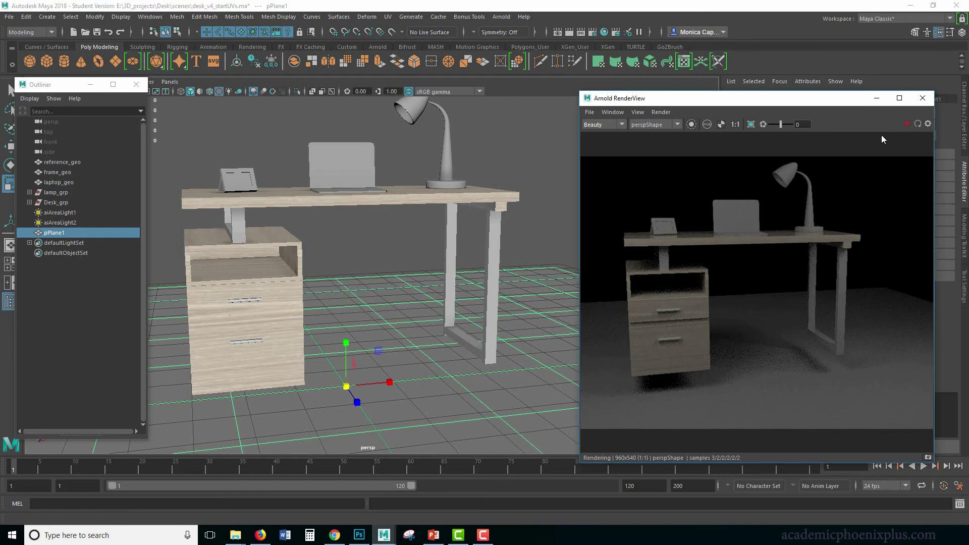
pyautogui.click(877, 98)
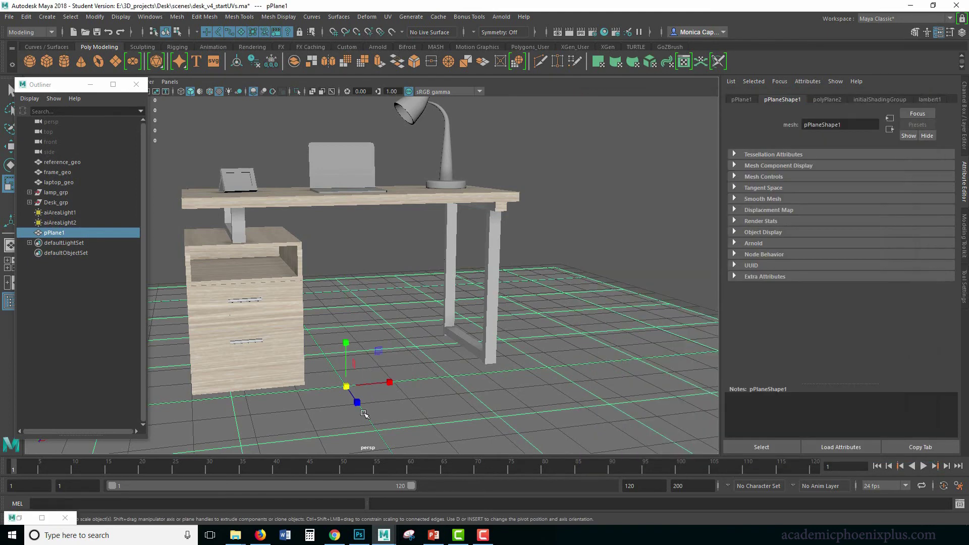
pyautogui.press('w')
pyautogui.moveTo(355, 403); pyautogui.dragTo(343, 355)
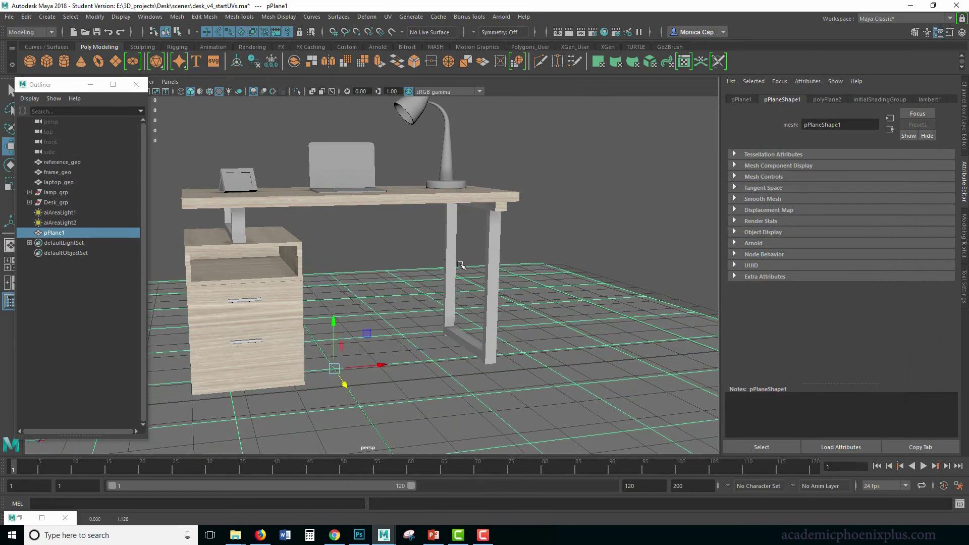
pyautogui.keyDown('alt'); pyautogui.moveTo(462, 265); pyautogui.dragTo(493, 266); pyautogui.keyUp('alt')
pyautogui.scroll(-3, 493, 266)
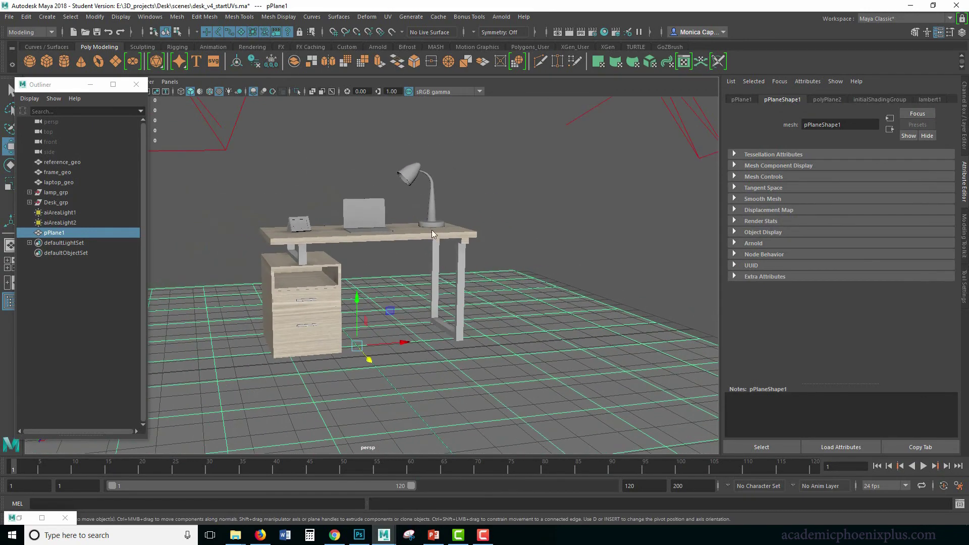
# Adjust the floor plane's height so it meets the bottom of the desk, and deselect it.
pyautogui.click(584, 223)
pyautogui.keyDown('alt'); pyautogui.moveTo(584, 222); pyautogui.dragTo(417, 348); pyautogui.keyUp('alt')
pyautogui.click(412, 353)
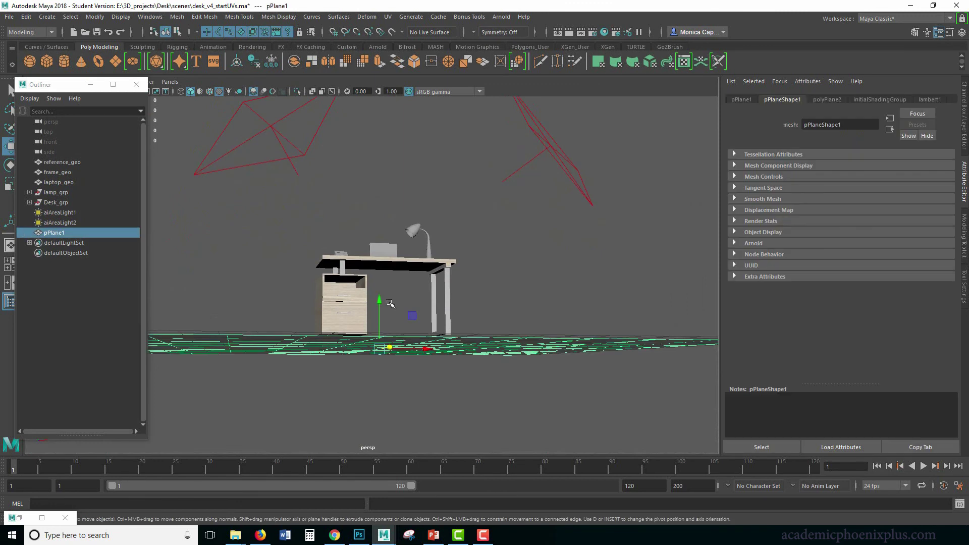
pyautogui.click(380, 290)
pyautogui.moveTo(379, 290); pyautogui.dragTo(383, 289)
pyautogui.click(498, 259)
pyautogui.keyDown('alt'); pyautogui.moveTo(498, 260); pyautogui.dragTo(520, 277); pyautogui.keyUp('alt')
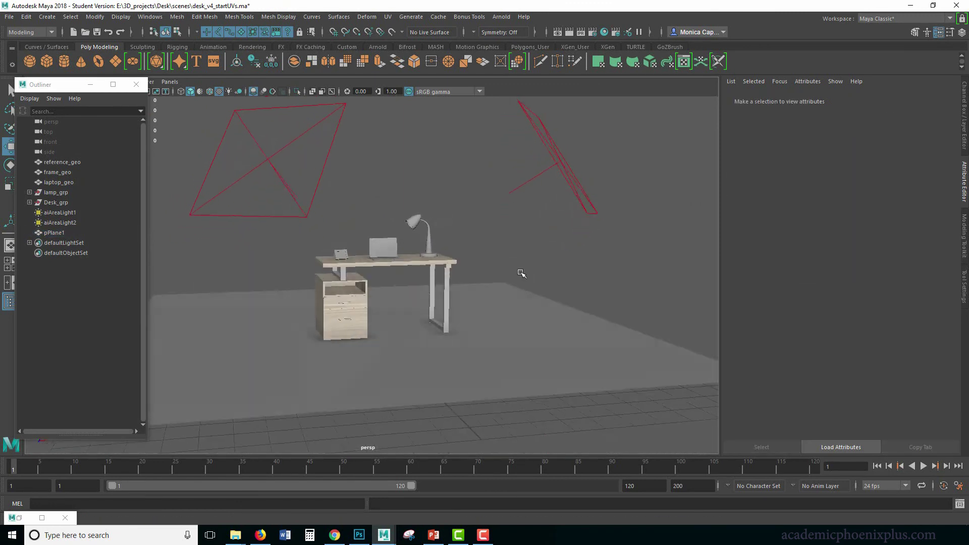
# Render the desk and floor live in Arnold from a closer, slightly raised view, and stop and put away the render.
pyautogui.scroll(5, 520, 277)
pyautogui.click(501, 17)
pyautogui.click(514, 34)
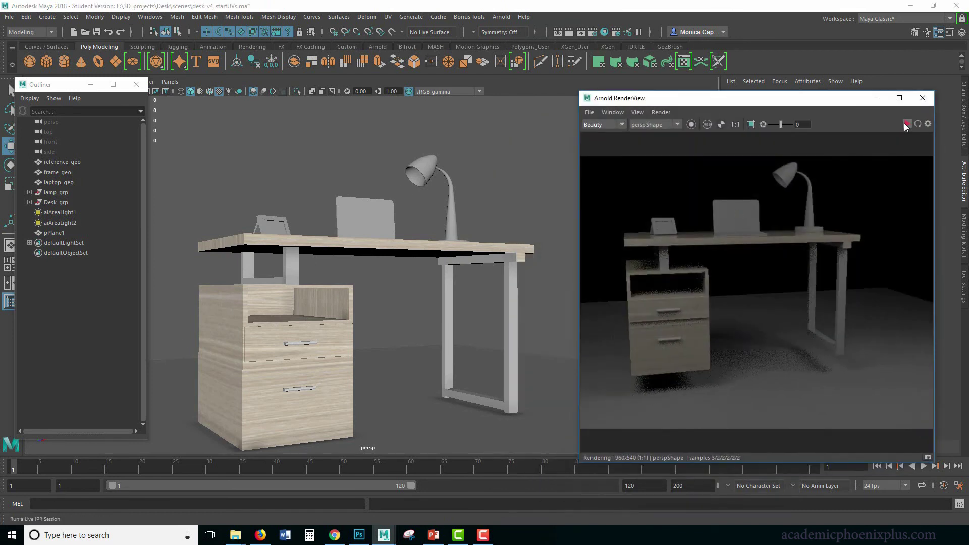
pyautogui.click(906, 124)
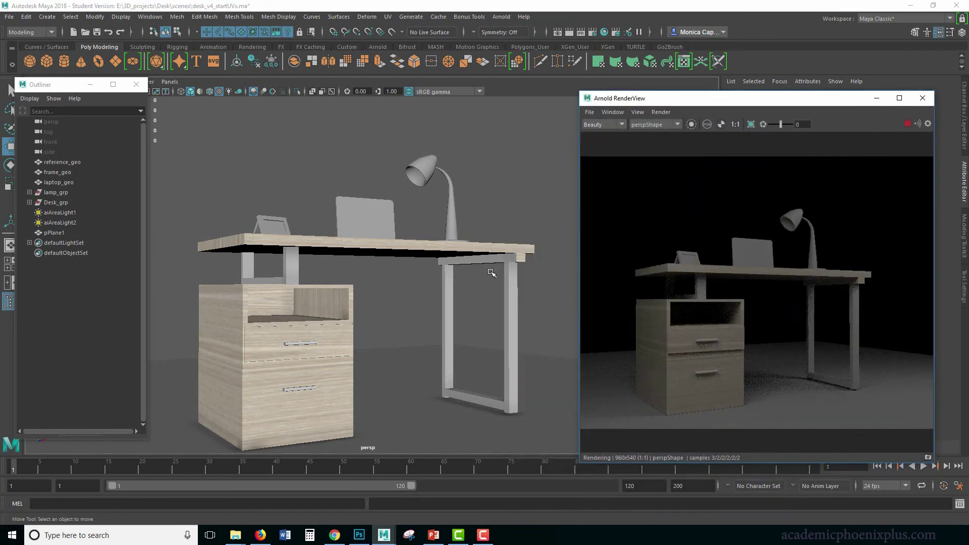
pyautogui.keyDown('alt'); pyautogui.moveTo(524, 190); pyautogui.dragTo(515, 199); pyautogui.keyUp('alt')
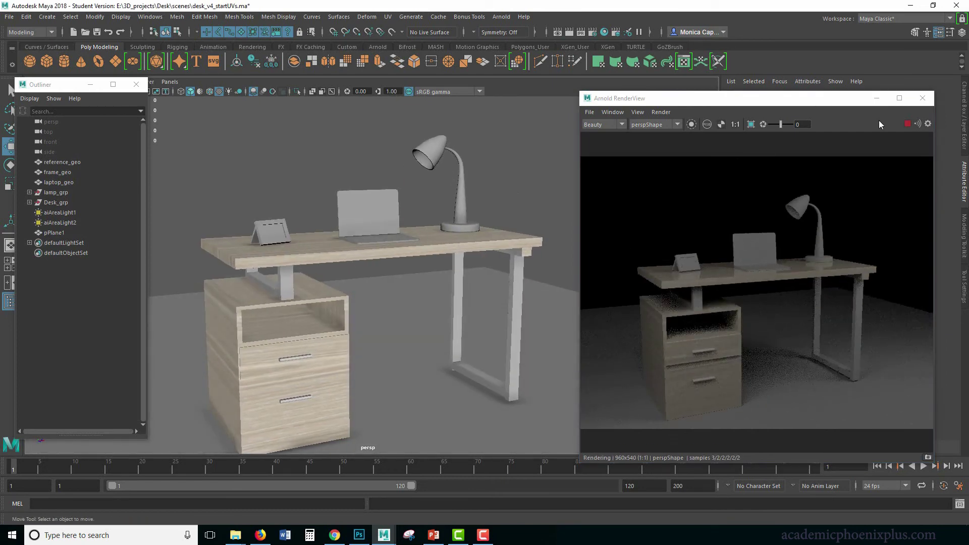
pyautogui.click(865, 123)
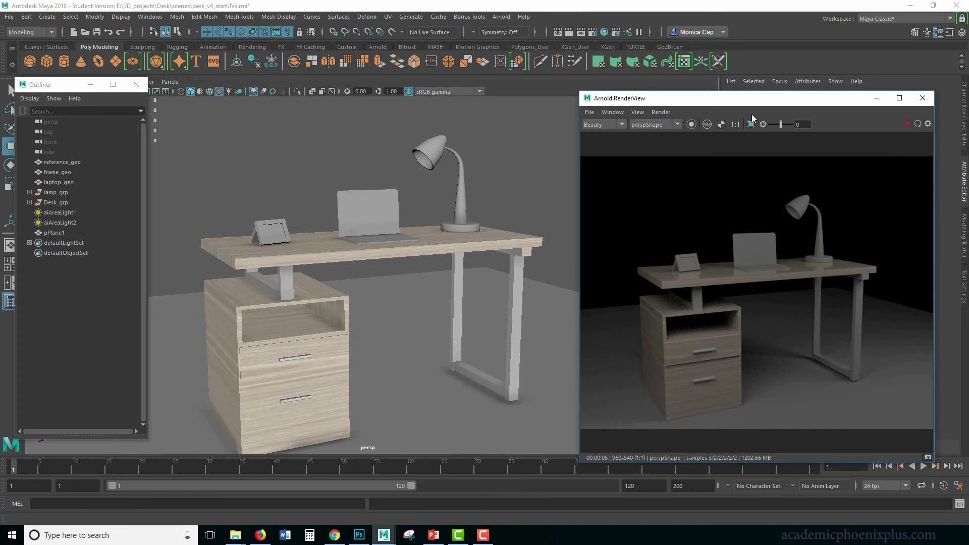
pyautogui.moveTo(622, 101); pyautogui.dragTo(444, 106)
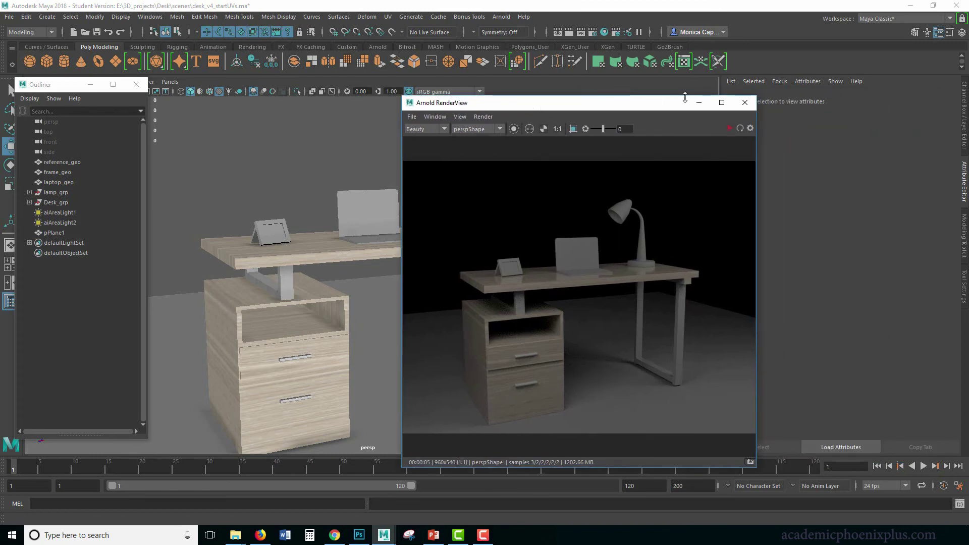
pyautogui.click(706, 103)
# Add an Arnold skydome light to the scene.
pyautogui.click(501, 17)
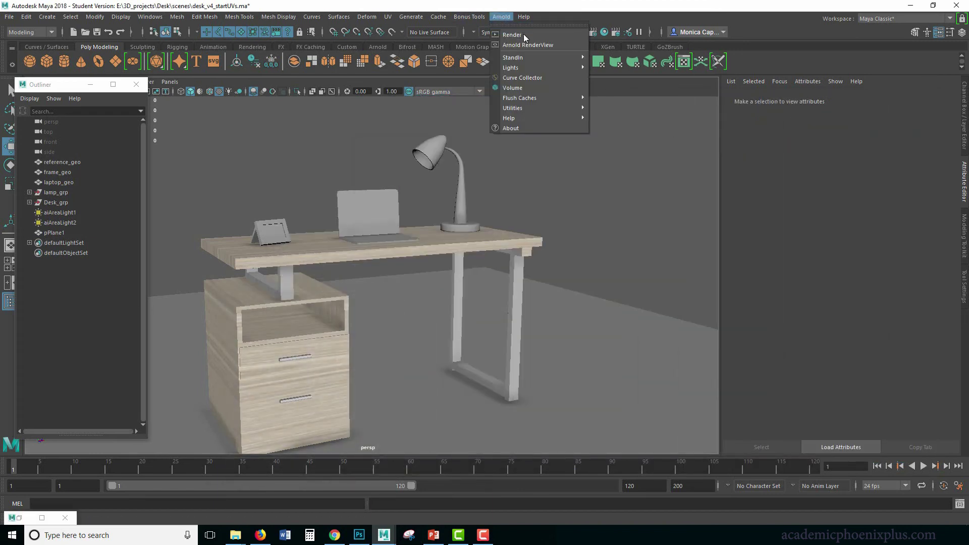
pyautogui.click(502, 18)
pyautogui.click(502, 18)
pyautogui.moveTo(524, 66)
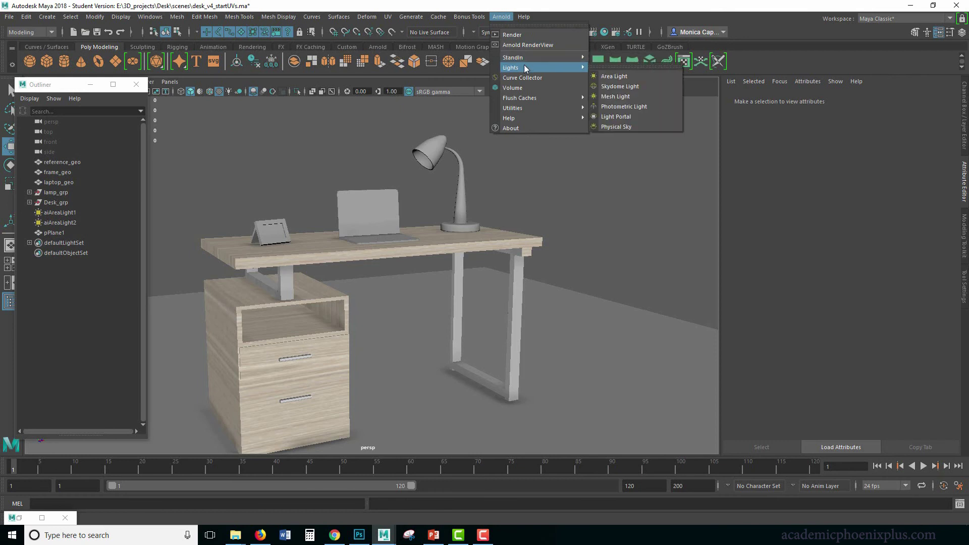
pyautogui.click(631, 86)
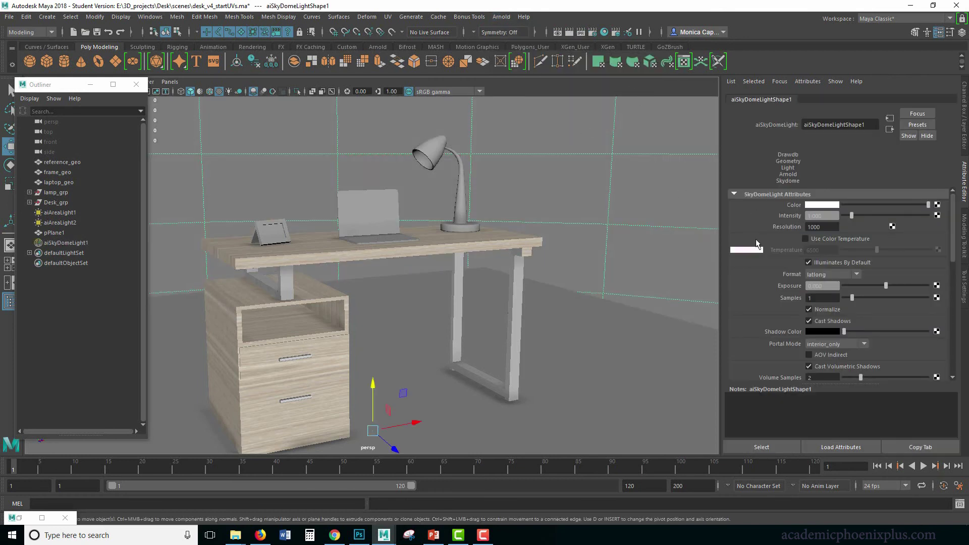
# Run a live Arnold render of the desk with the skydome light, and put the render window away.
pyautogui.click(501, 17)
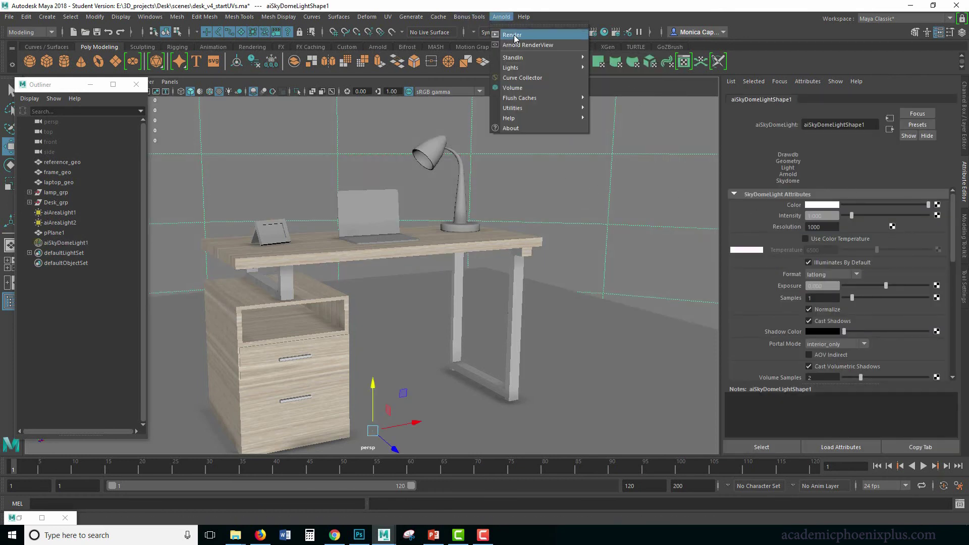
pyautogui.click(468, 112)
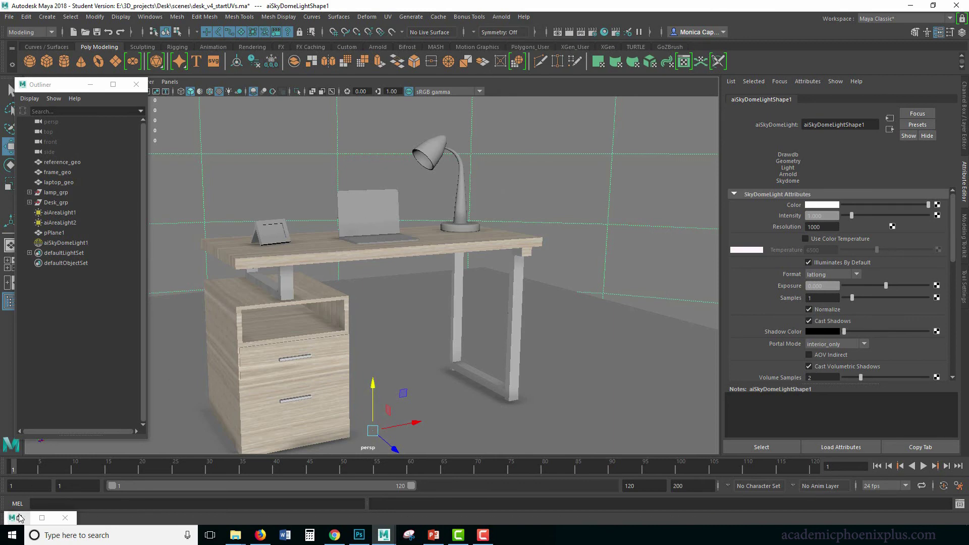
pyautogui.click(739, 128)
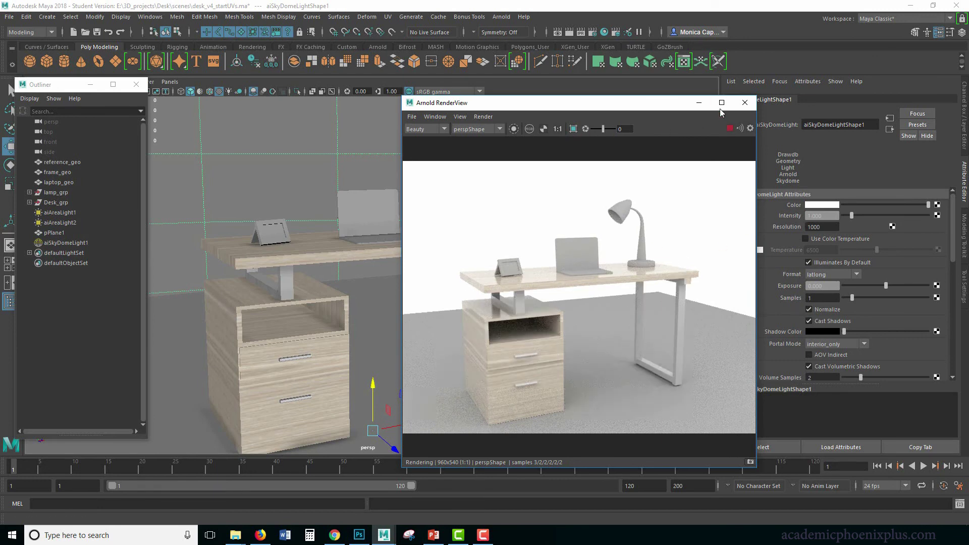
pyautogui.click(698, 103)
# Set the skydome light's intensity to 0.5 and check the live render from a closer, higher view of the desk.
pyautogui.doubleClick(812, 215)
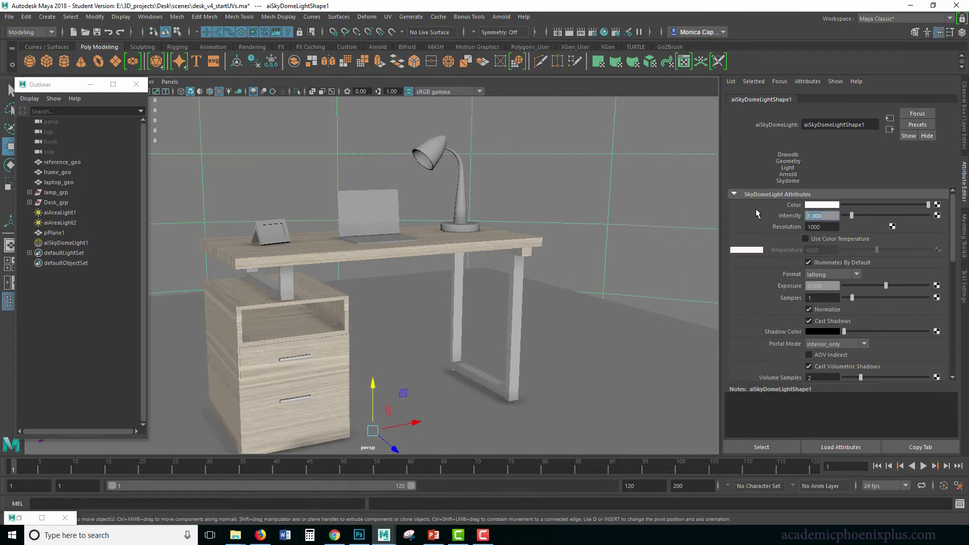
pyautogui.write('0.5')
pyautogui.press('Return')
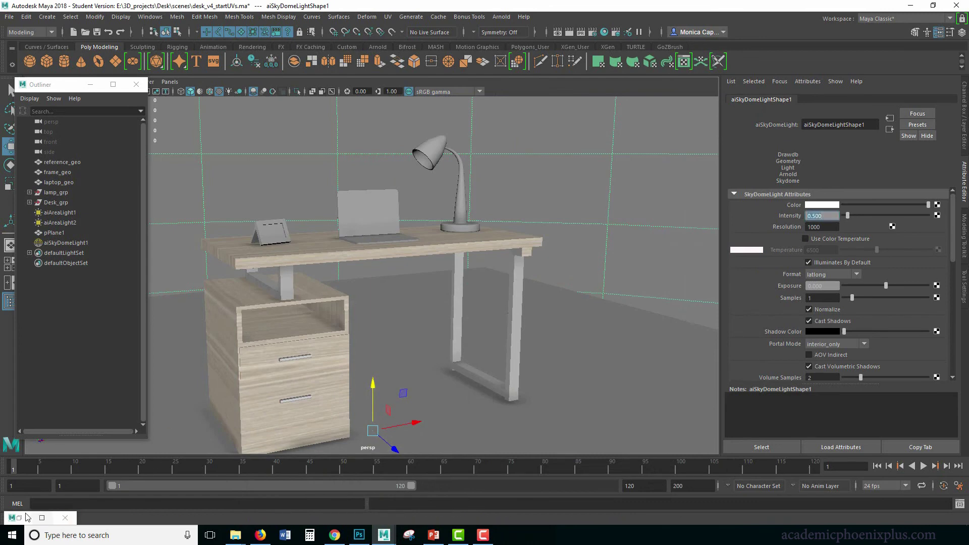
pyautogui.click(41, 517)
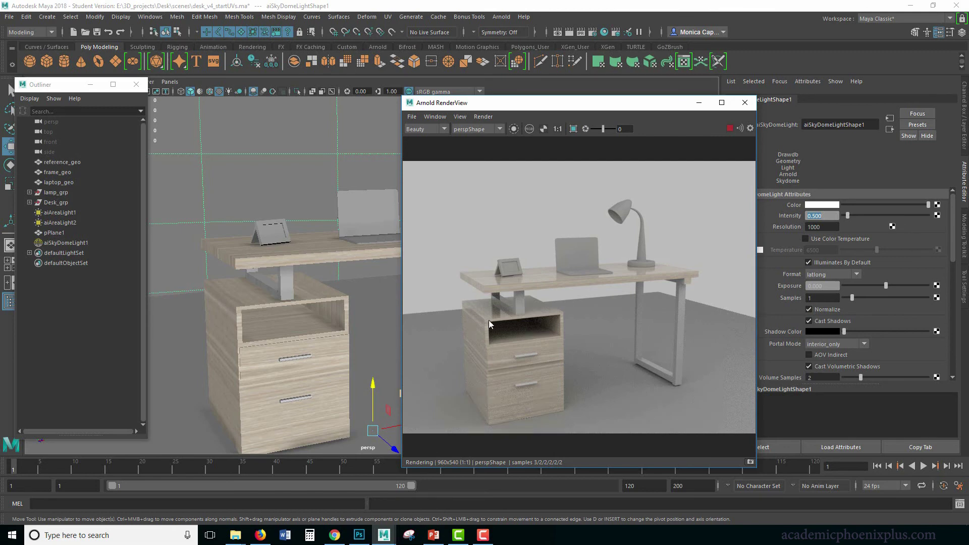
pyautogui.scroll(6, 235, 253)
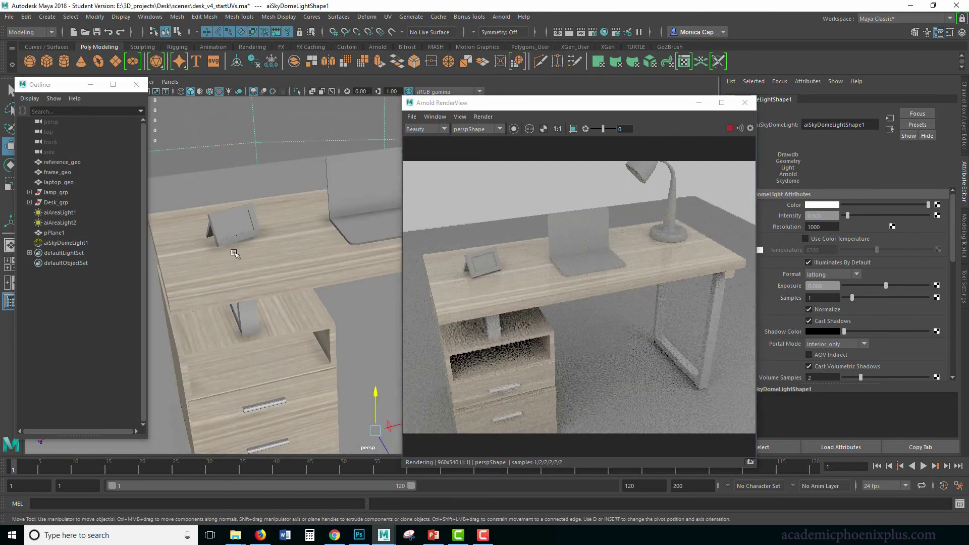
pyautogui.keyDown('alt'); pyautogui.moveTo(274, 326); pyautogui.dragTo(273, 315); pyautogui.keyUp('alt')
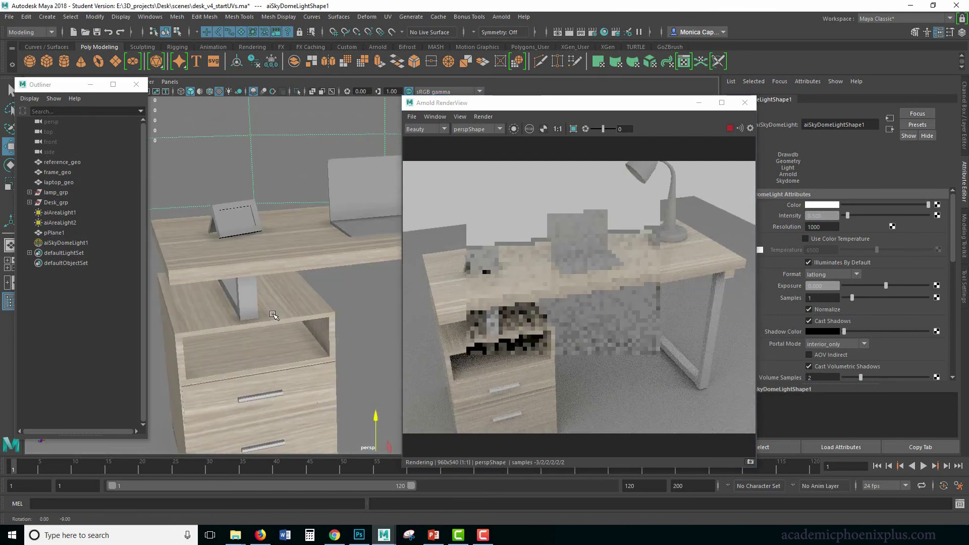
# Raise the specular roughness of the desk's Desk_aiStandardSurface material to about 0.217 and pick the desktop in the render.
pyautogui.click(254, 264)
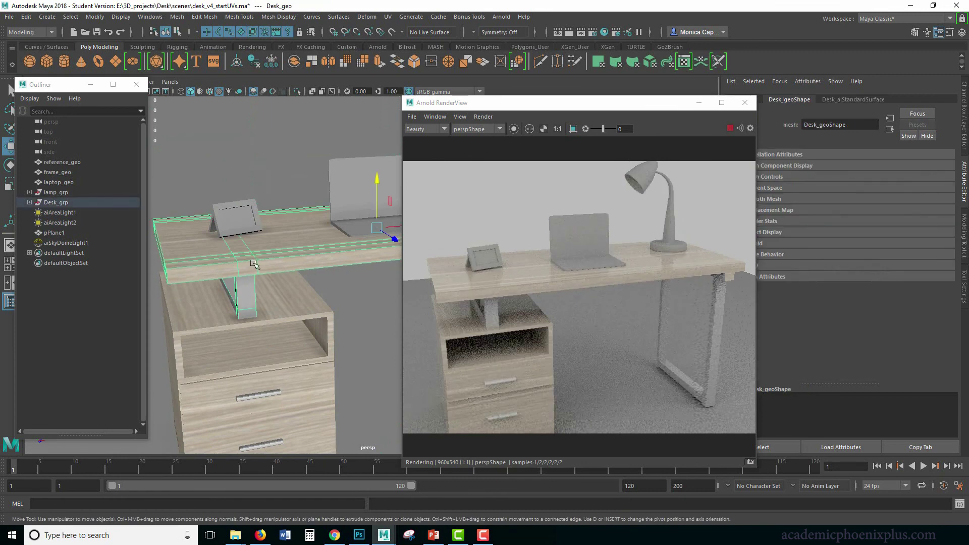
pyautogui.click(853, 99)
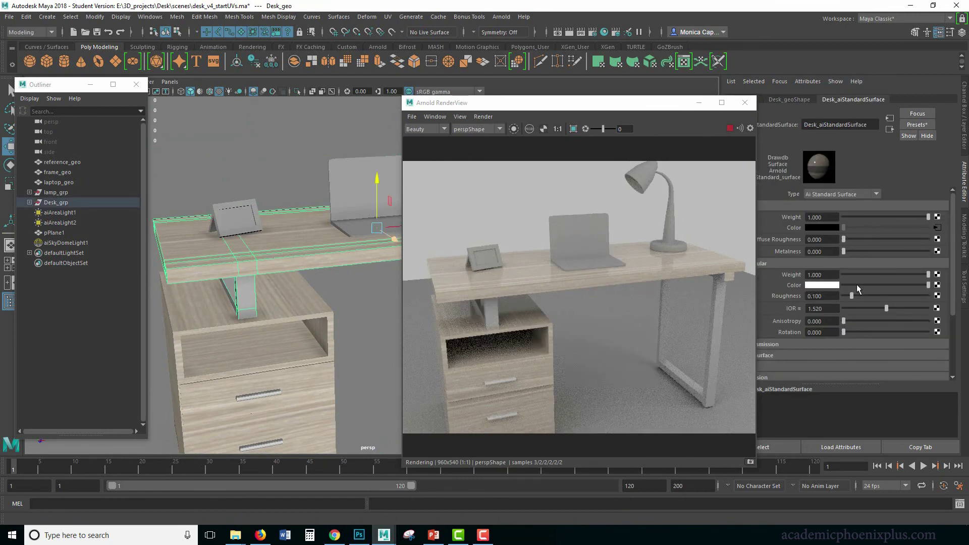
pyautogui.moveTo(850, 297); pyautogui.dragTo(864, 294)
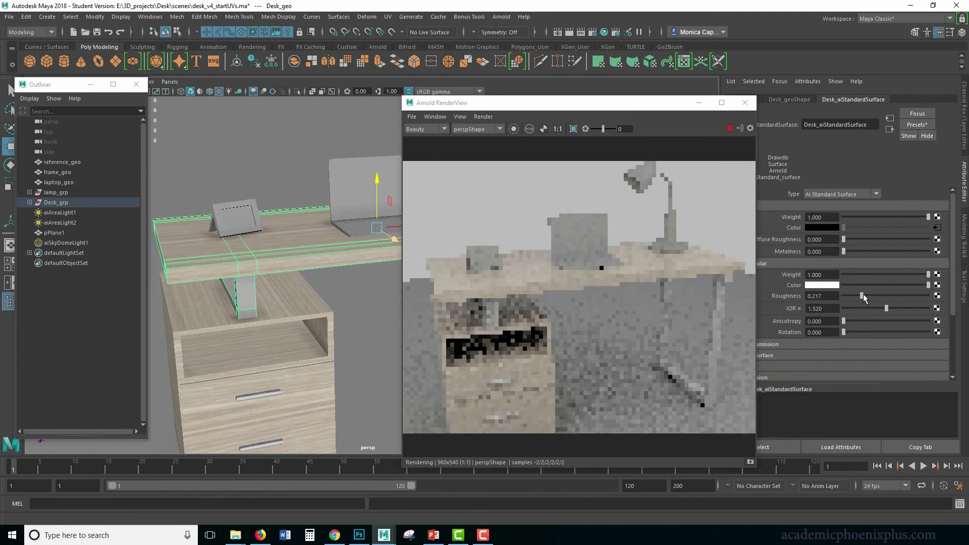
pyautogui.click(492, 275)
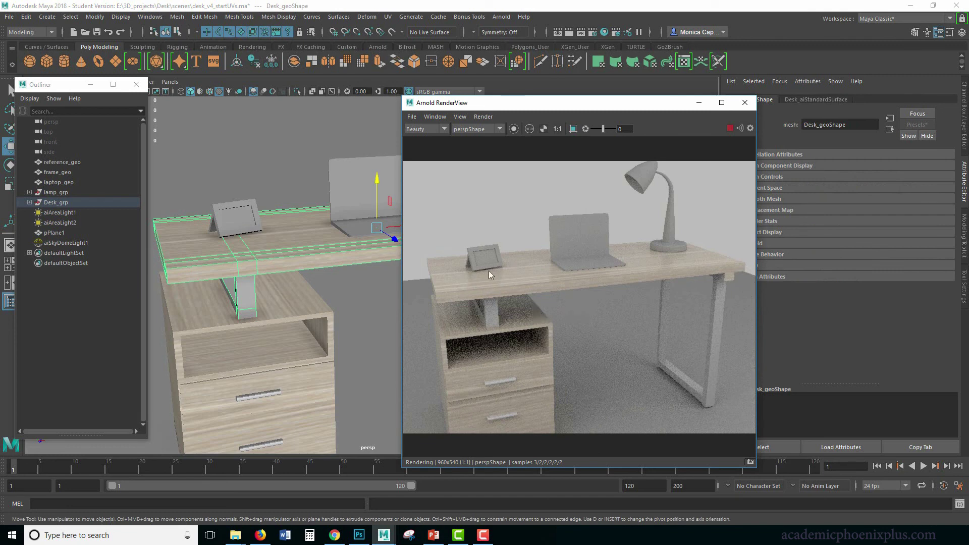